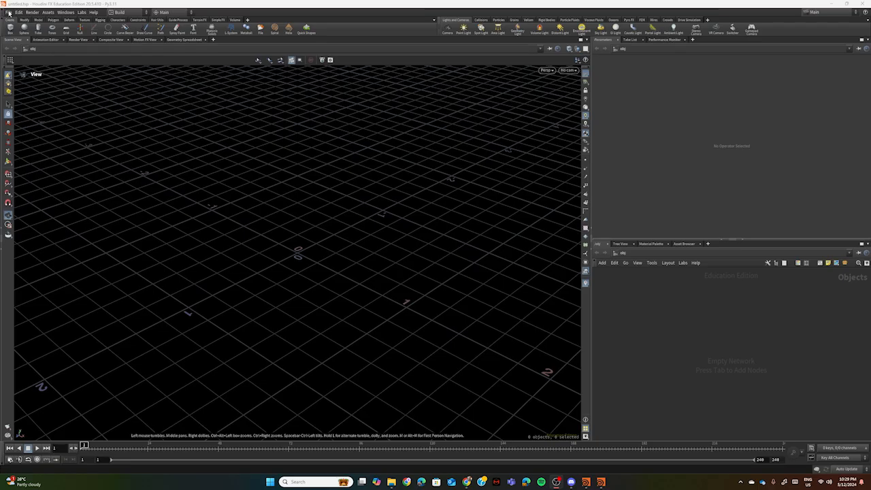
# Step: Start a new project and set its path to HoudiniProjects inside a newly created Tutorials folder on the D: drive
pyautogui.click(9, 13)
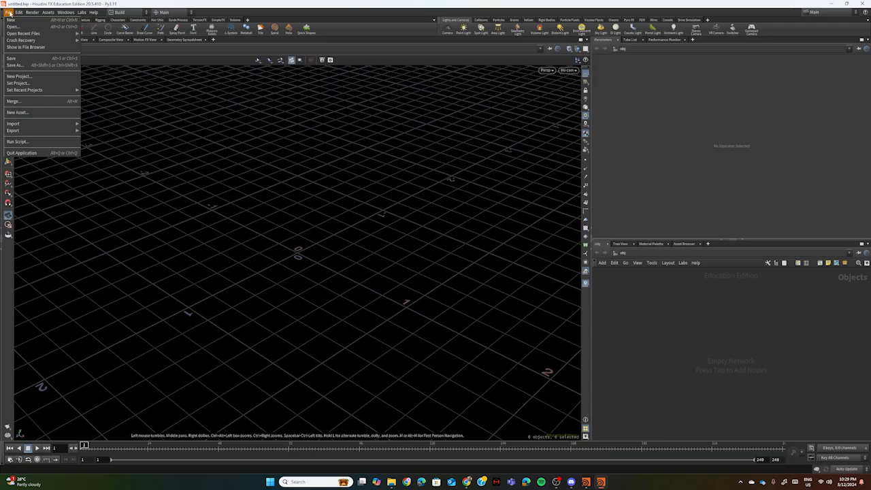
pyautogui.click(25, 78)
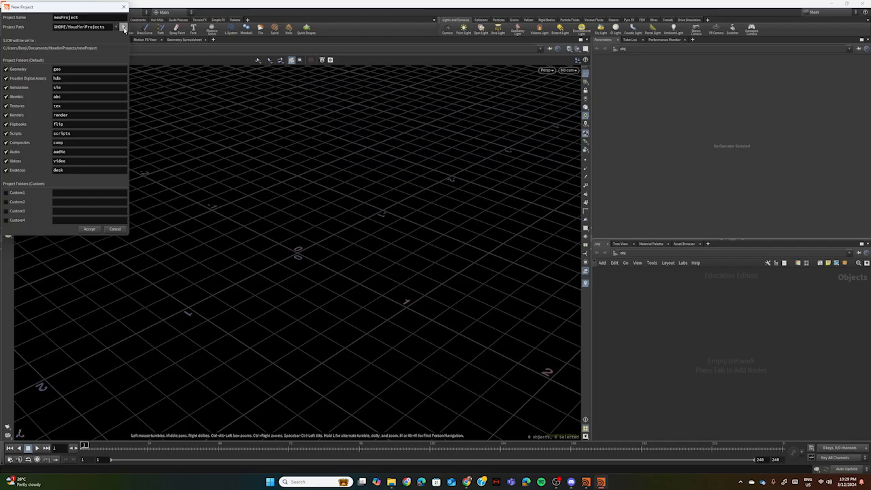
pyautogui.click(124, 28)
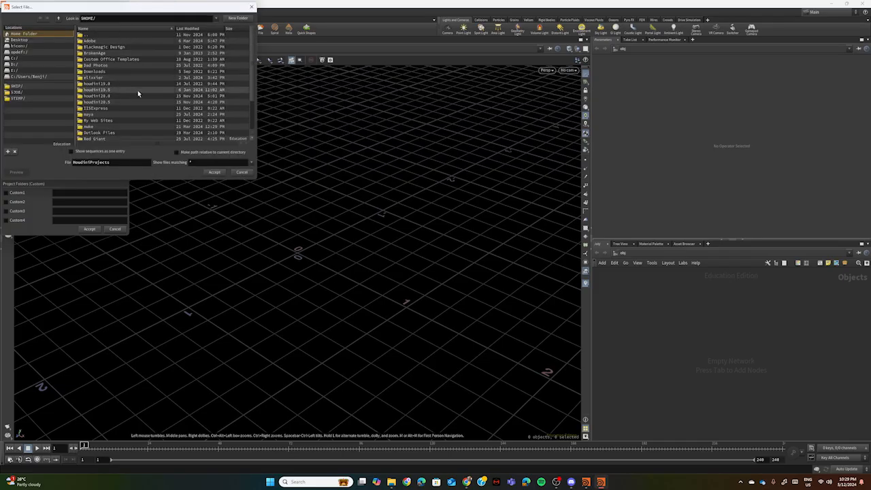
pyautogui.click(15, 64)
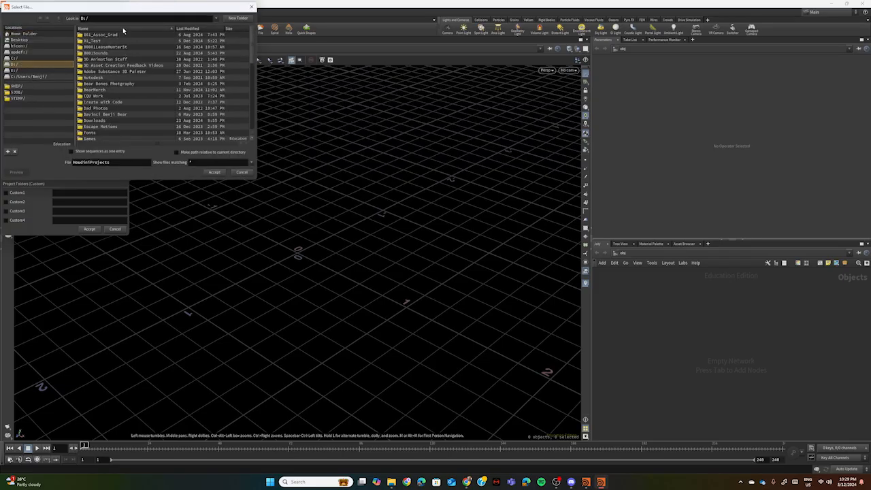
pyautogui.click(238, 18)
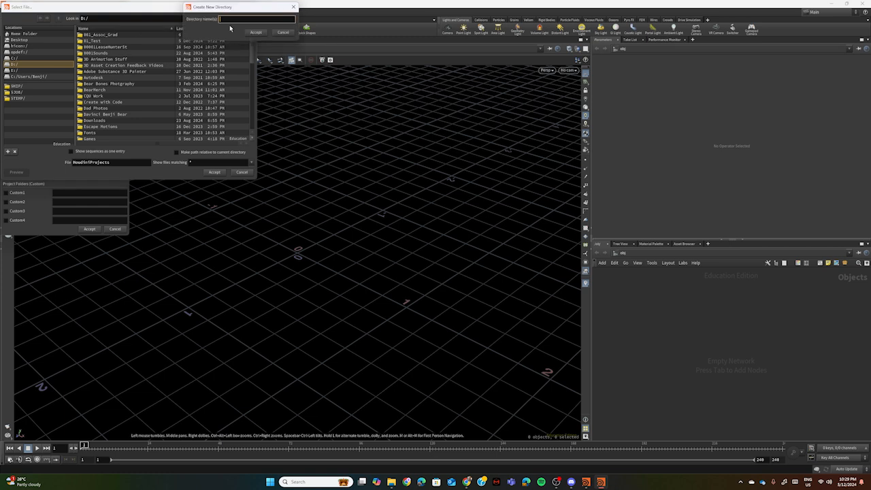
pyautogui.write('Tutorial')
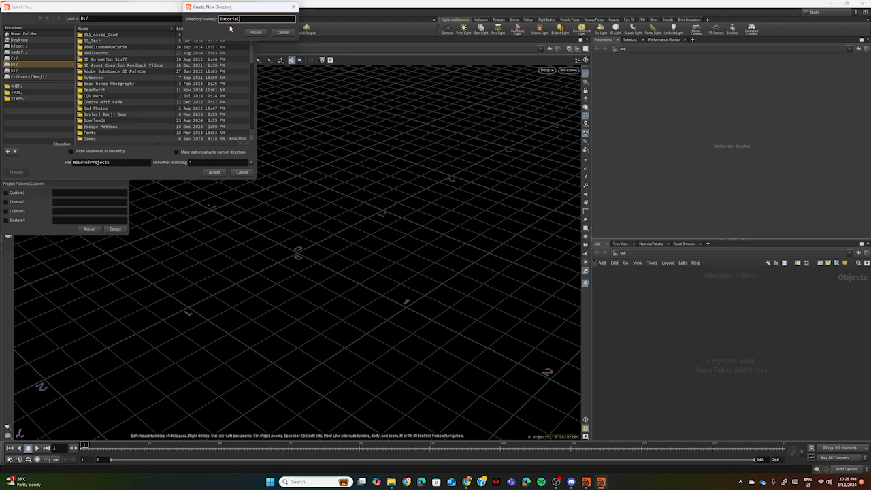
pyautogui.write('s')
pyautogui.click(261, 33)
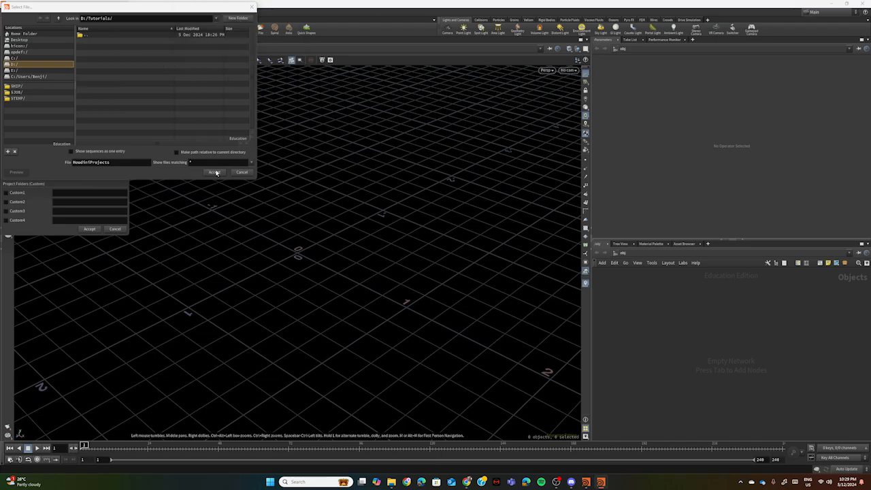
pyautogui.click(215, 172)
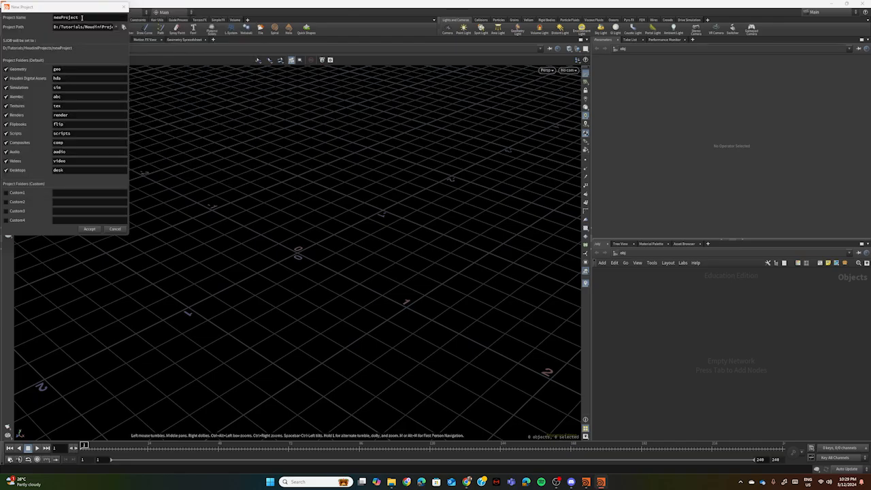
# Step: Name the new project ProceduralAnim and accept the default project folders
pyautogui.moveTo(81, 17); pyautogui.dragTo(47, 15)
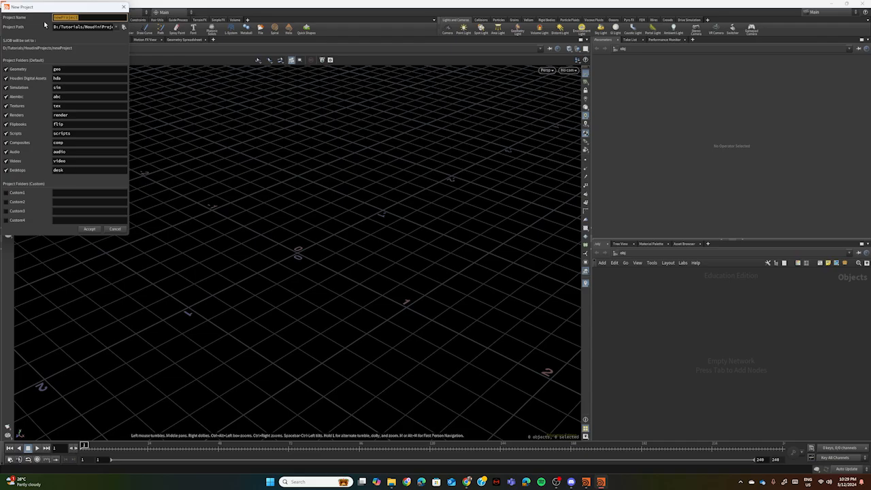
pyautogui.write('ProceduralAnim')
pyautogui.click(91, 229)
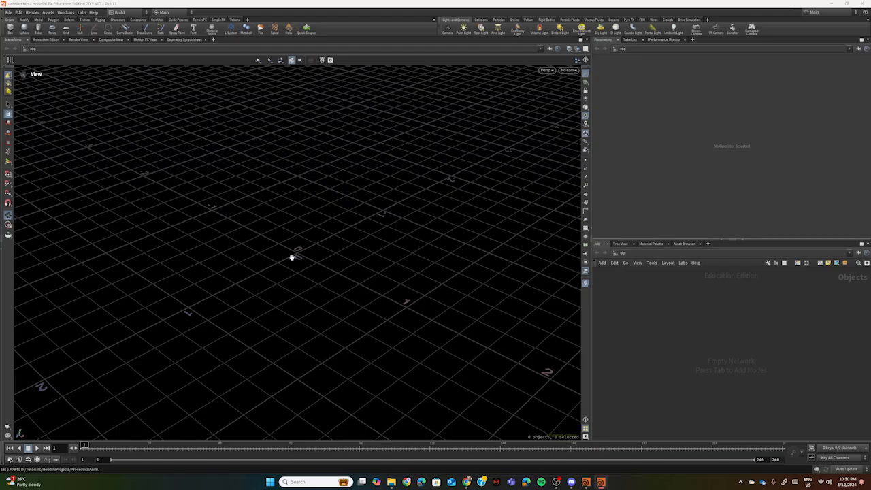
# Step: Examine the empty scene grid around the origin from different angles and distances
pyautogui.moveTo(291, 252); pyautogui.dragTo(315, 256)
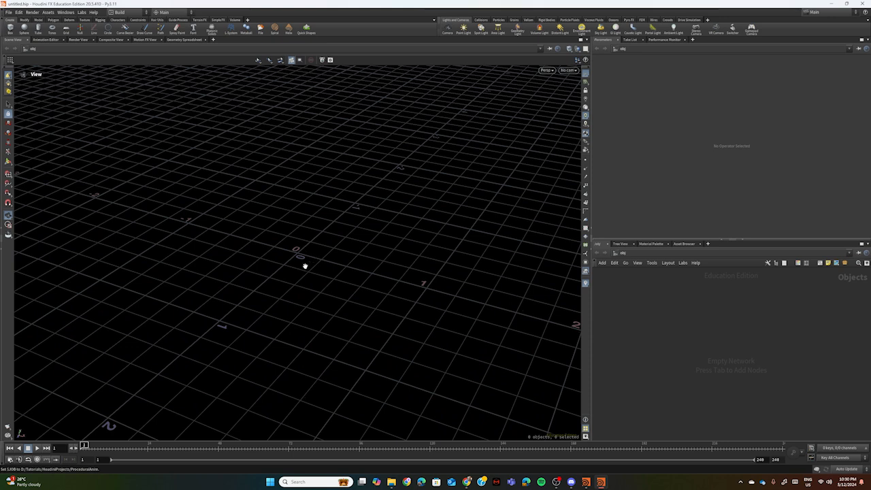
pyautogui.scroll(5, 305, 265)
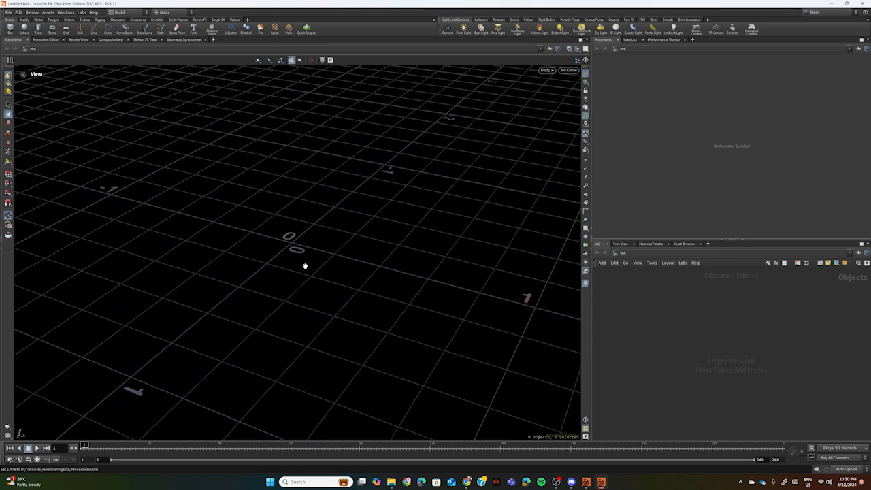
pyautogui.scroll(2, 305, 266)
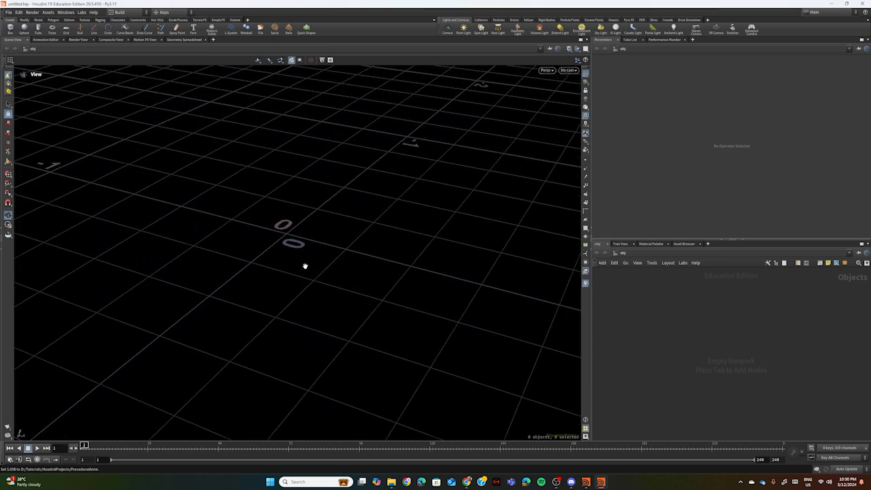
pyautogui.moveTo(307, 262); pyautogui.dragTo(311, 255)
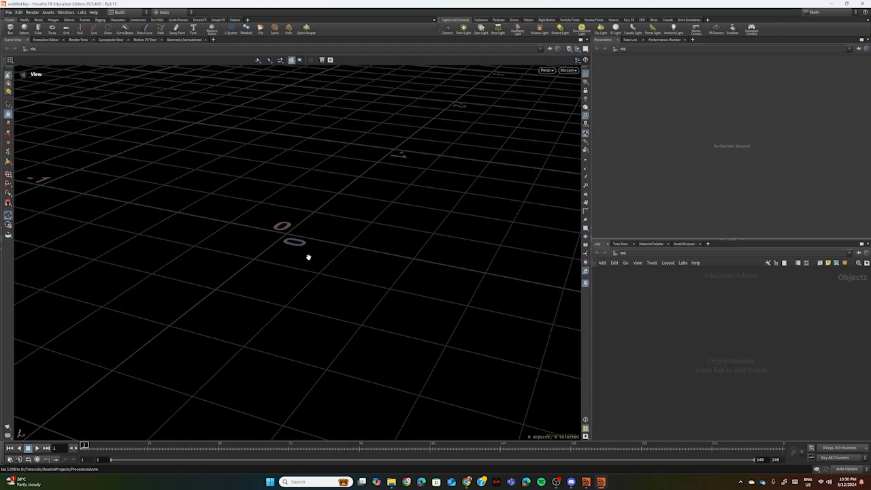
pyautogui.moveTo(287, 265); pyautogui.dragTo(426, 259)
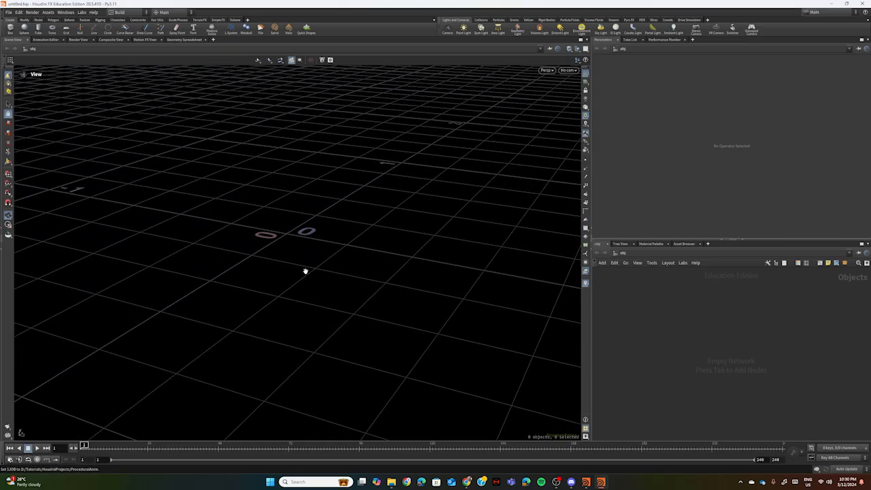
pyautogui.moveTo(297, 252); pyautogui.dragTo(323, 263, button='middle')
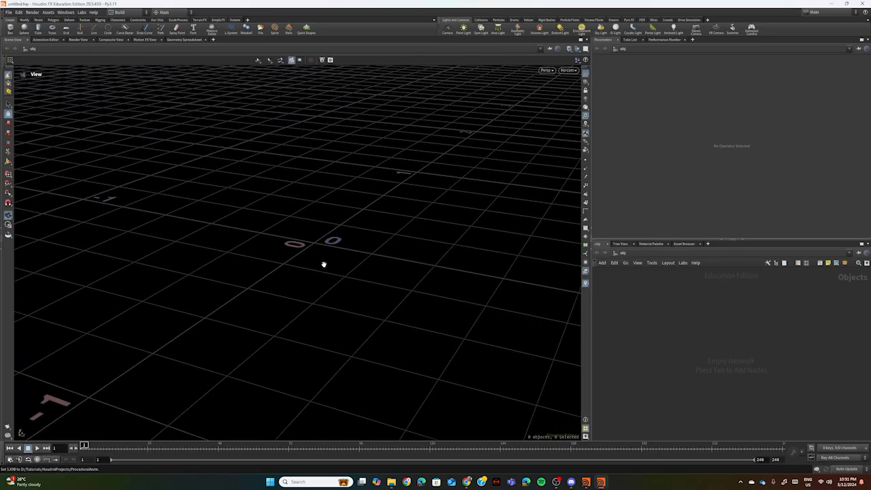
pyautogui.scroll(3, 323, 264)
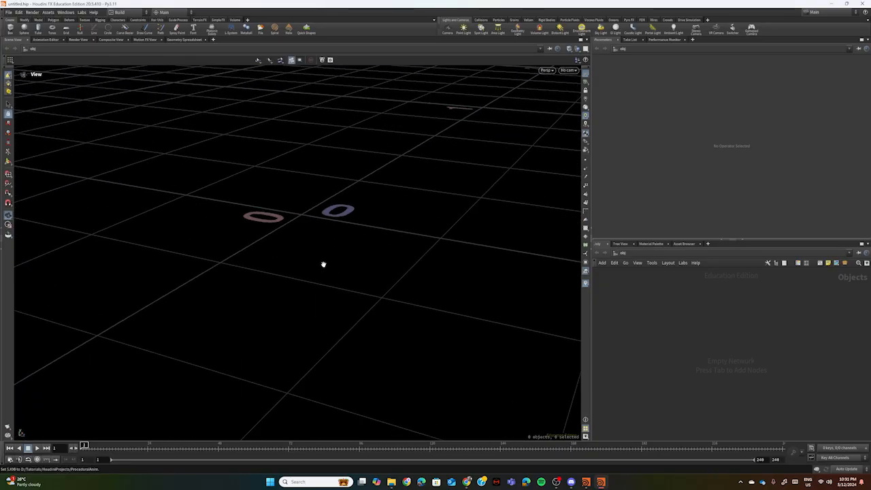
pyautogui.scroll(-5, 318, 244)
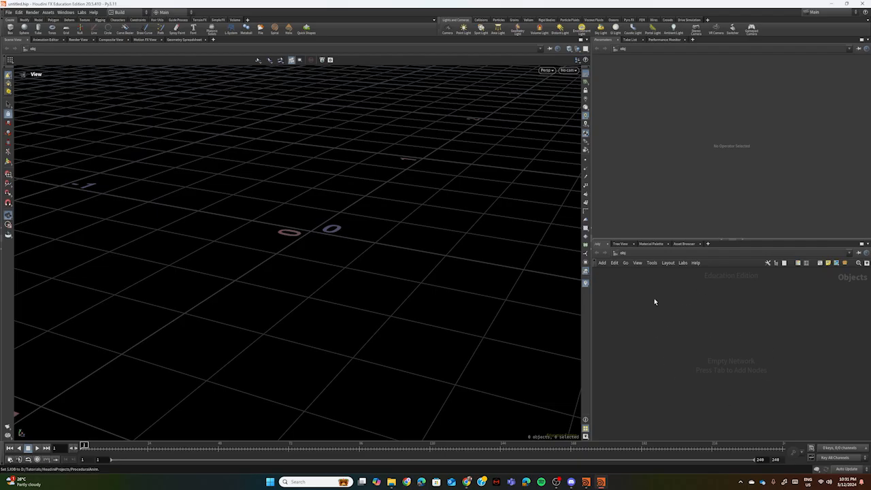
# Step: Add a Geometry node to the object network
pyautogui.press('Tab')
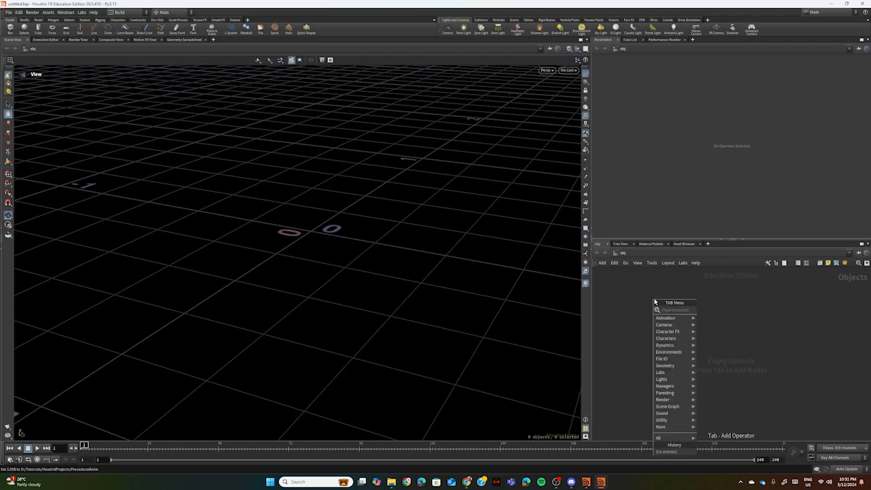
pyautogui.write('g')
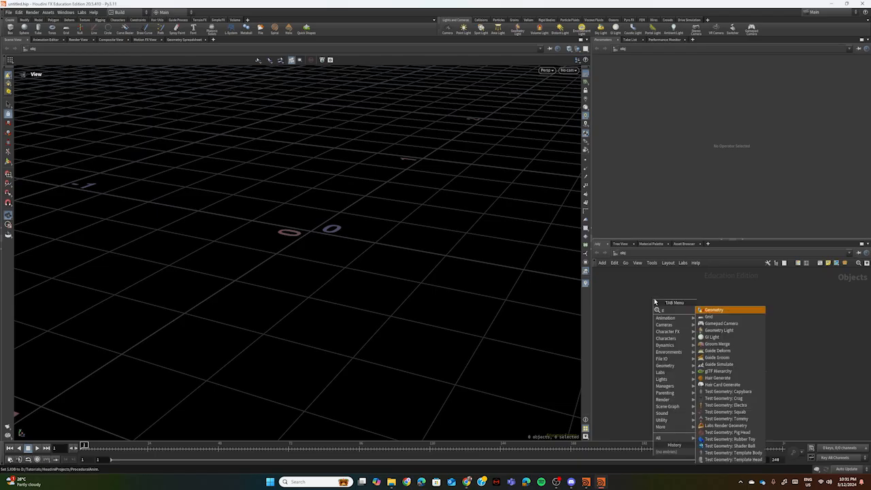
pyautogui.write('eo')
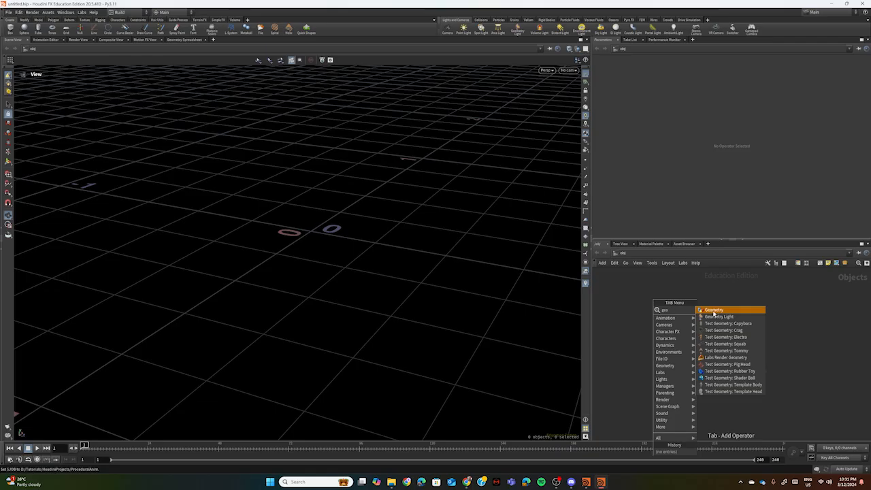
pyautogui.click(712, 311)
pyautogui.click(699, 315)
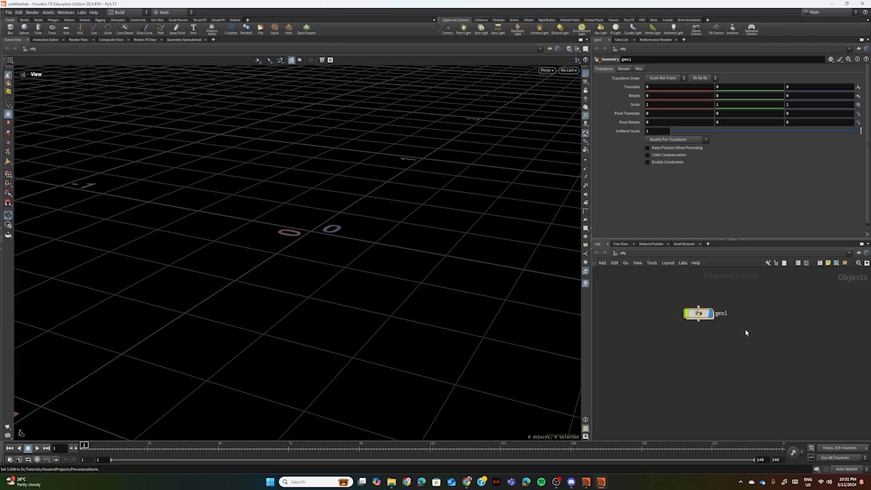
# Step: Go inside the geometry object and add a Box node to its network
pyautogui.doubleClick(698, 313)
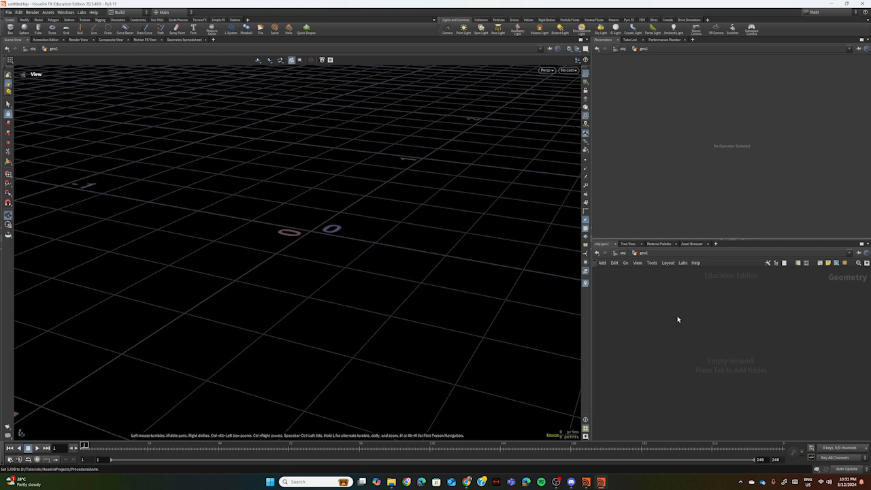
pyautogui.press('Tab')
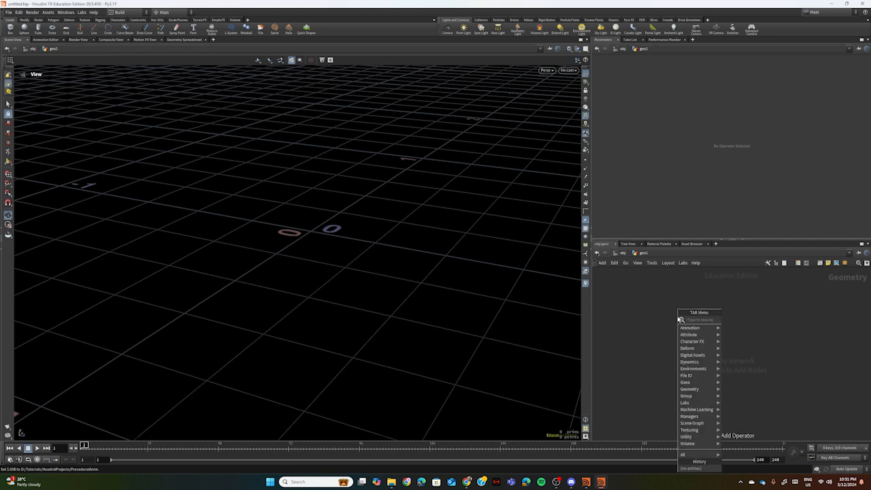
pyautogui.write('Box')
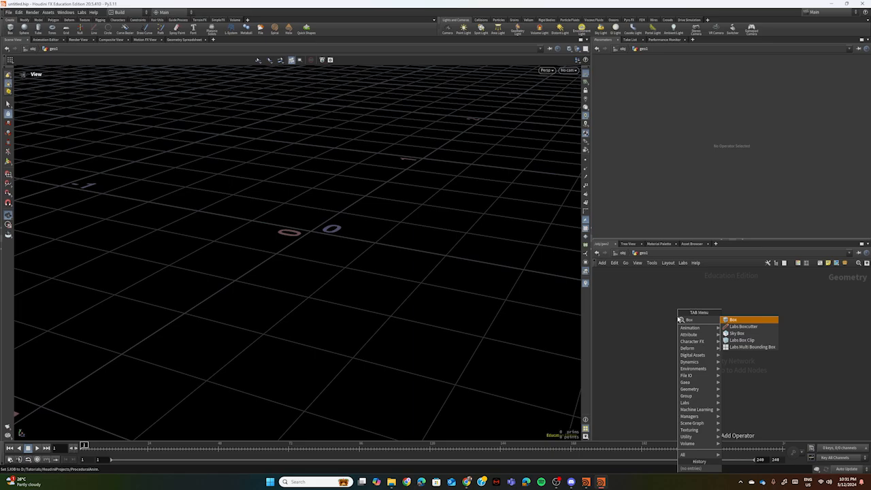
pyautogui.click(751, 320)
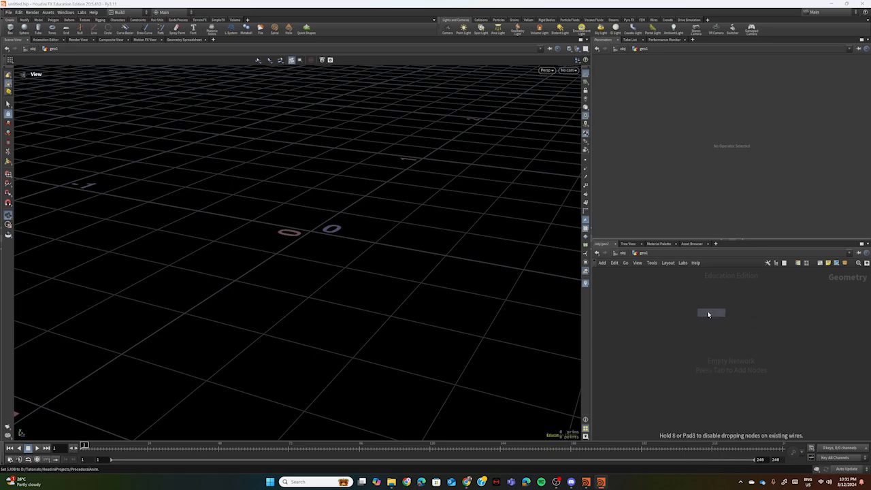
pyautogui.click(689, 316)
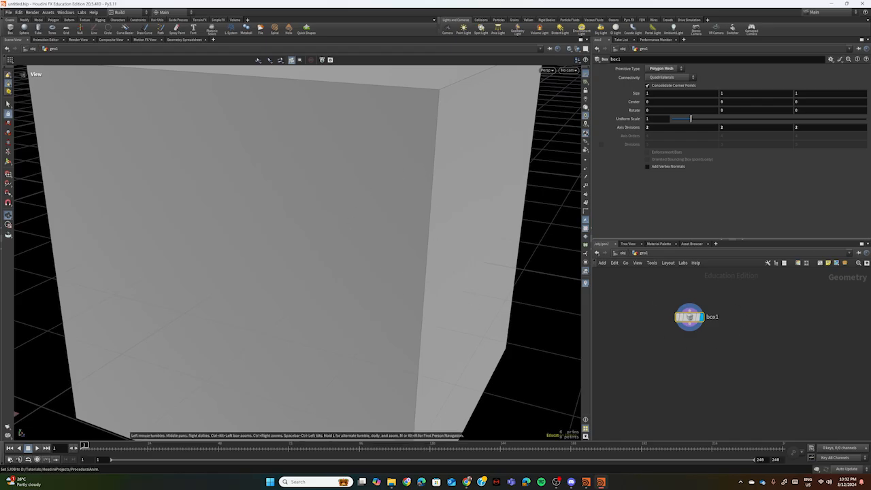
# Step: Set the box's uniform scale to .014 and frame the small cube closely in the viewport
pyautogui.click(645, 118)
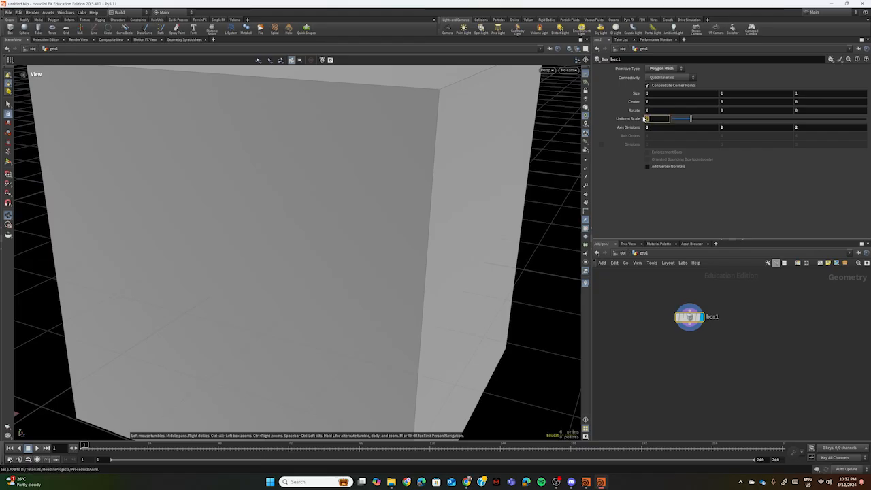
pyautogui.write('.014')
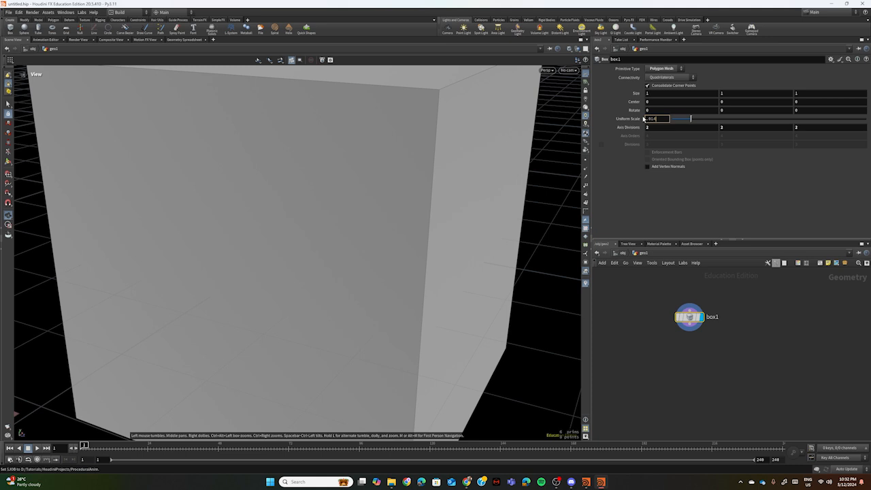
pyautogui.press('Return')
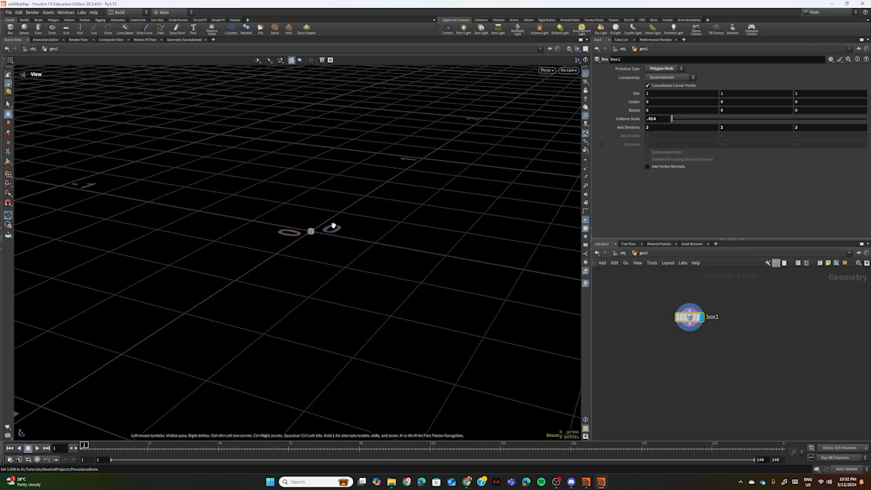
pyautogui.scroll(5, 337, 225)
pyautogui.scroll(1, 334, 225)
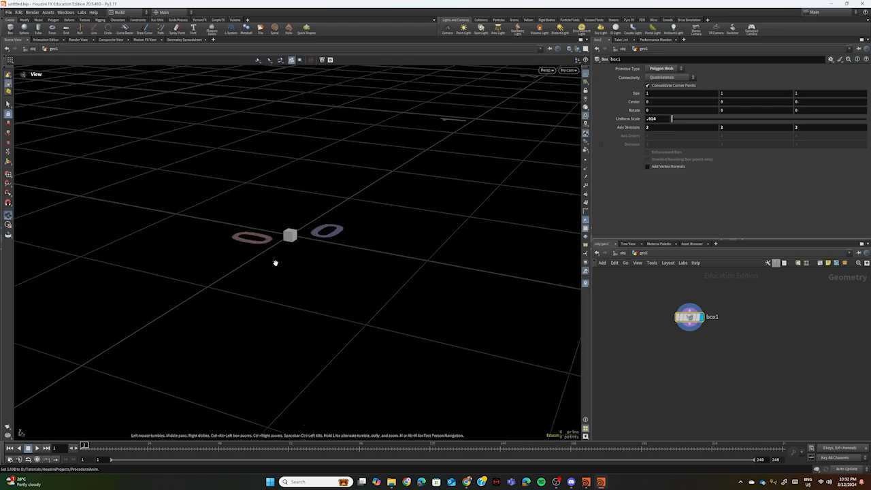
pyautogui.moveTo(277, 261); pyautogui.dragTo(301, 266, button='middle')
pyautogui.scroll(5, 301, 266)
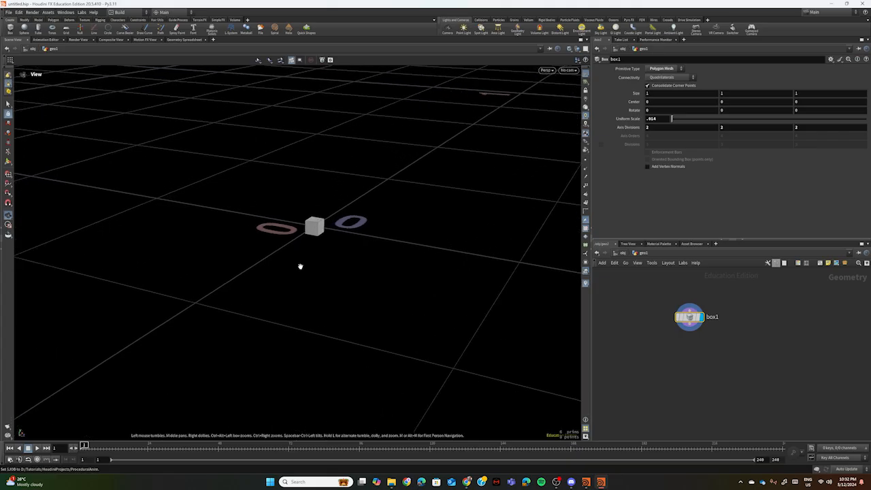
pyautogui.moveTo(320, 247); pyautogui.dragTo(329, 287, button='middle')
pyautogui.scroll(4, 310, 293)
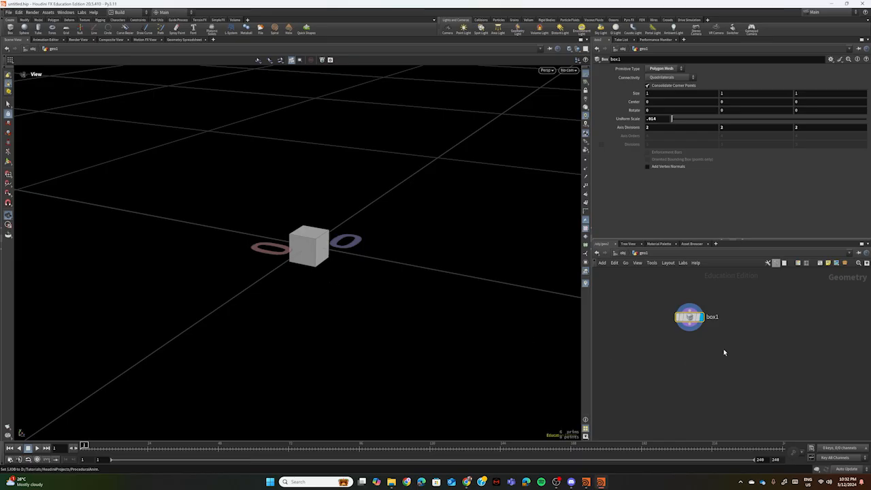
# Step: Add a Transform node below the box, wire the box's output into it, and display the Transform node
pyautogui.press('Tab')
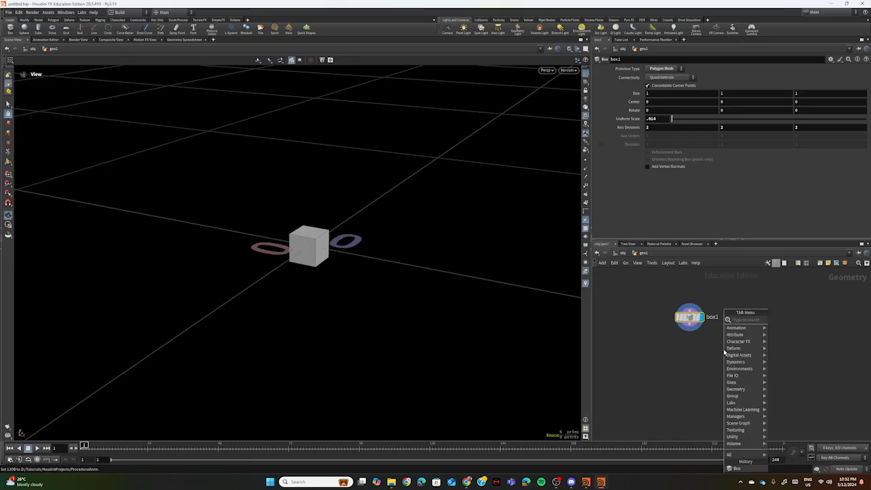
pyautogui.write('t')
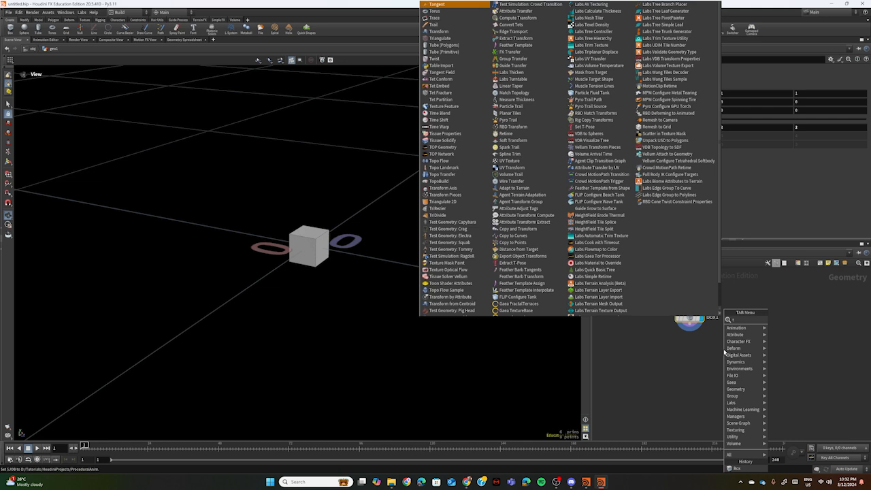
pyautogui.write('rans')
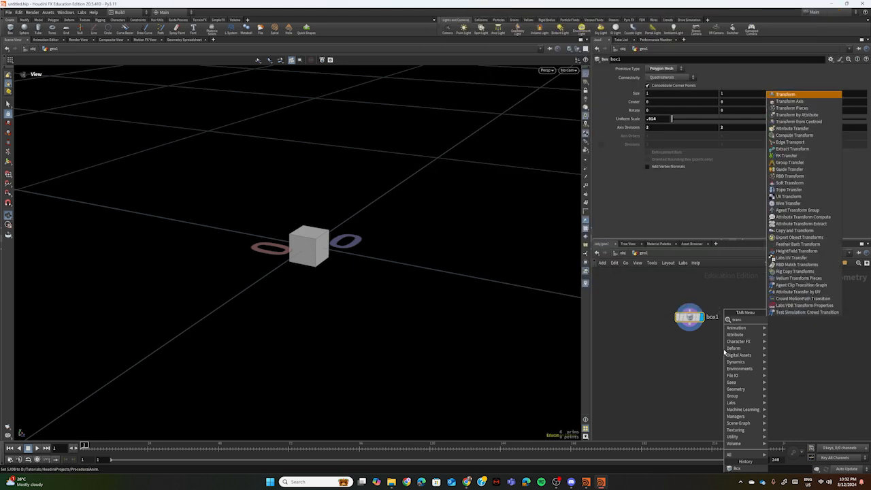
pyautogui.click(799, 96)
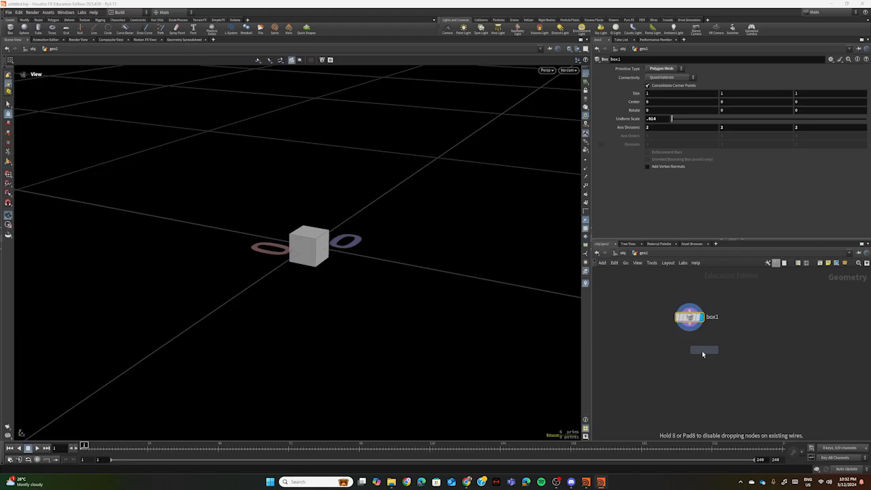
pyautogui.click(691, 349)
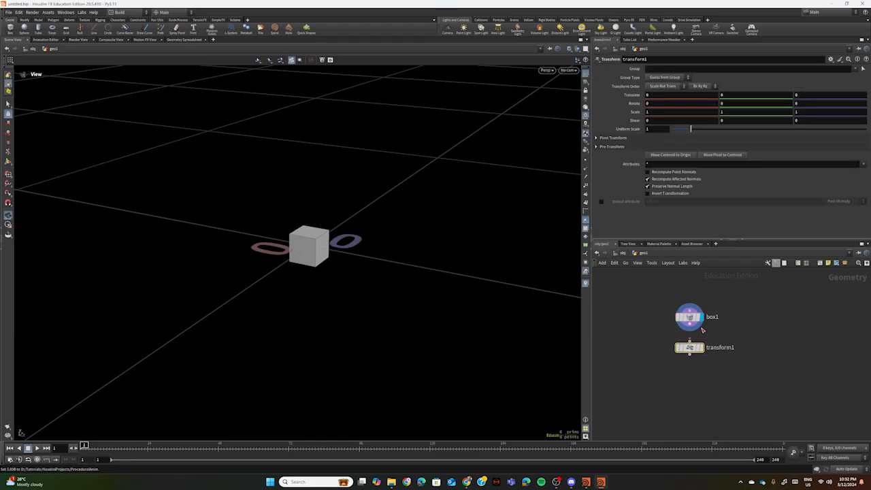
pyautogui.moveTo(689, 330); pyautogui.dragTo(689, 343)
pyautogui.moveTo(704, 351)
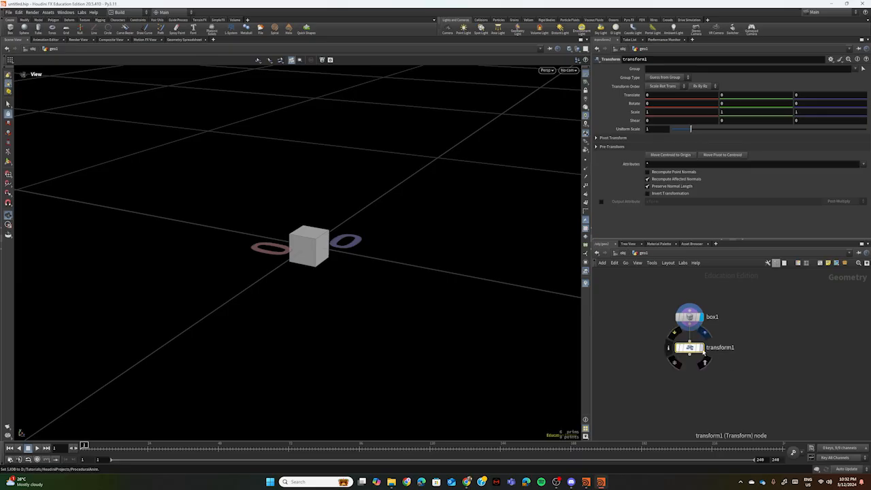
pyautogui.click(703, 350)
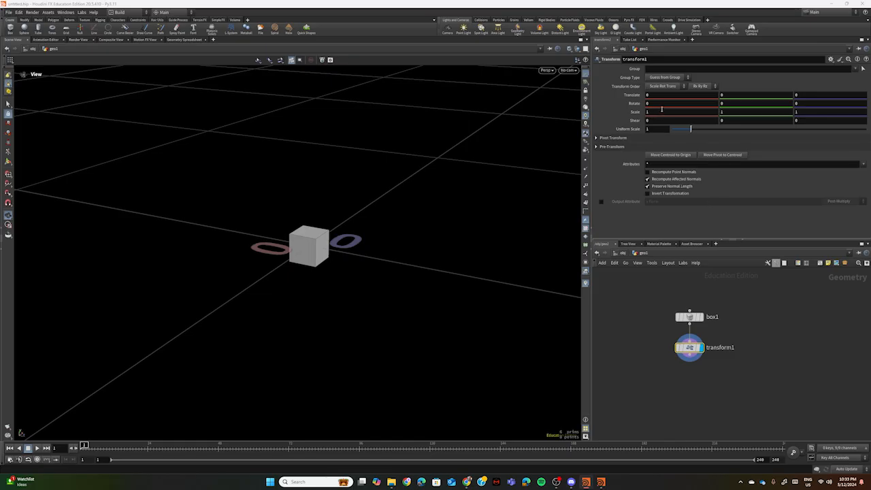
# Step: Set the Transform node's X rotation to the expression $F * 4
pyautogui.click(654, 103)
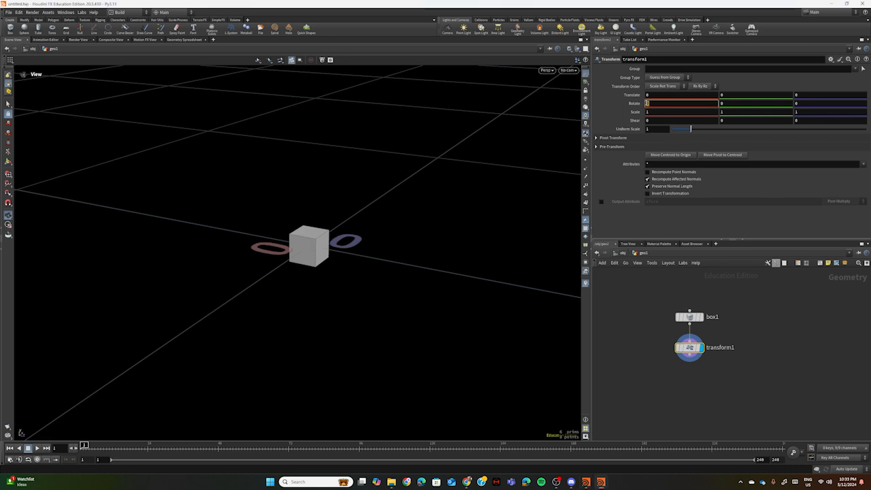
pyautogui.write('$')
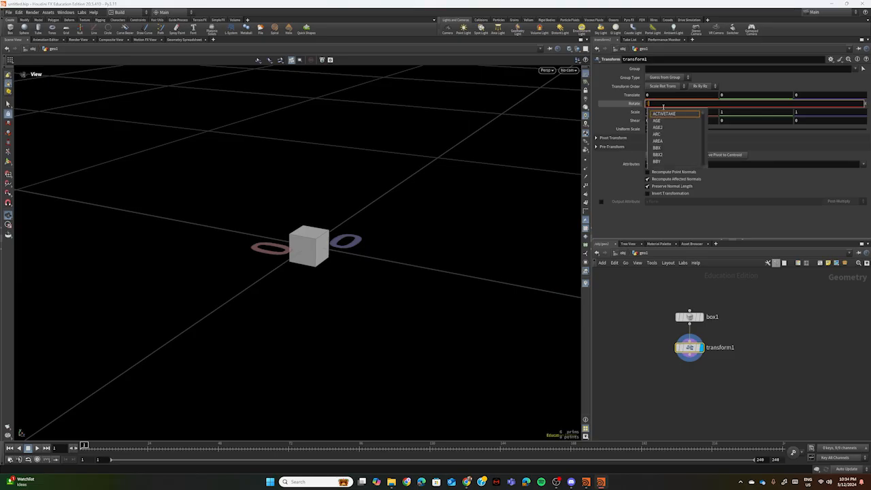
pyautogui.write('F')
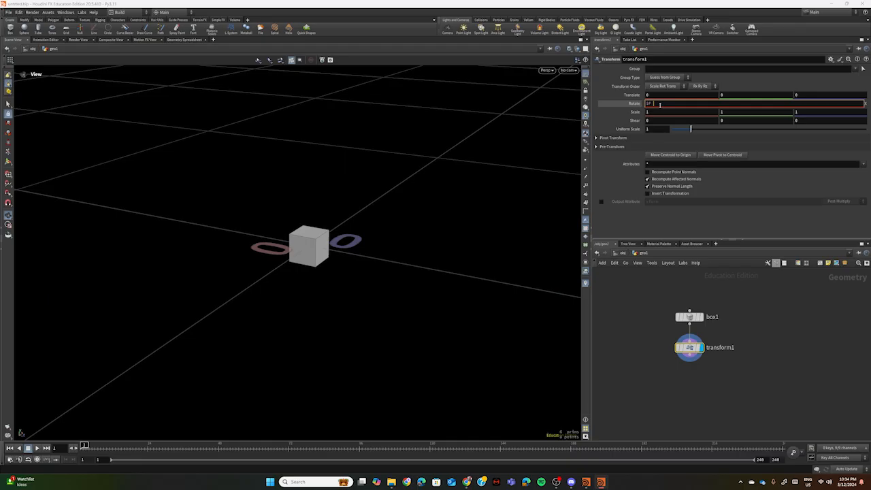
pyautogui.write('*')
pyautogui.press('Return')
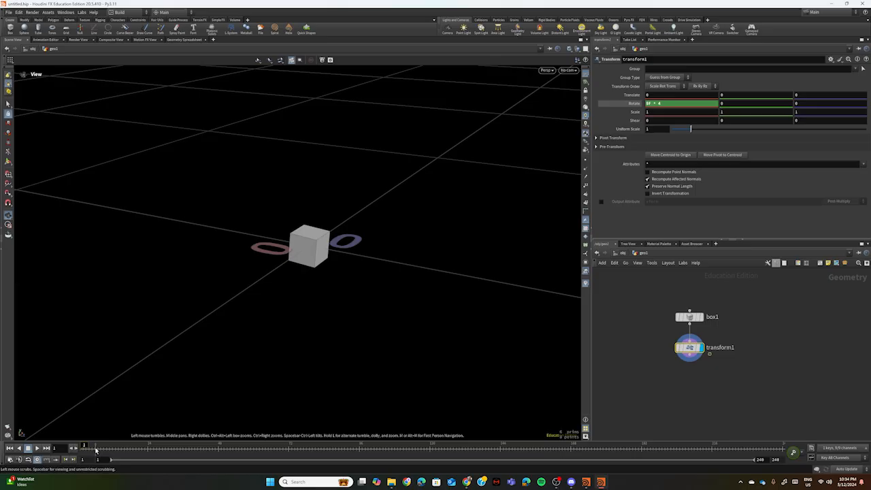
# Step: Play the animation from the first frame to check the cube's rotation, and stop it again
pyautogui.moveTo(84, 446)
pyautogui.mouseDown()
pyautogui.moveTo(329, 422)
pyautogui.moveTo(73, 444)
pyautogui.mouseUp()
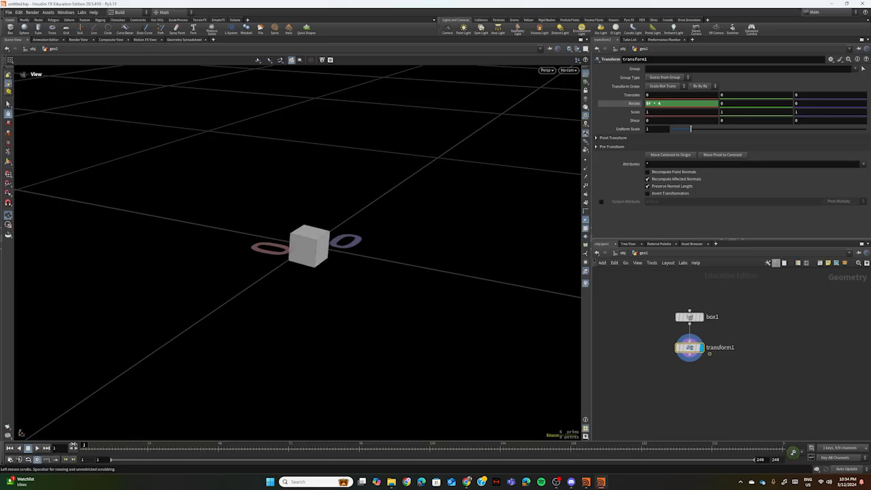
pyautogui.click(37, 448)
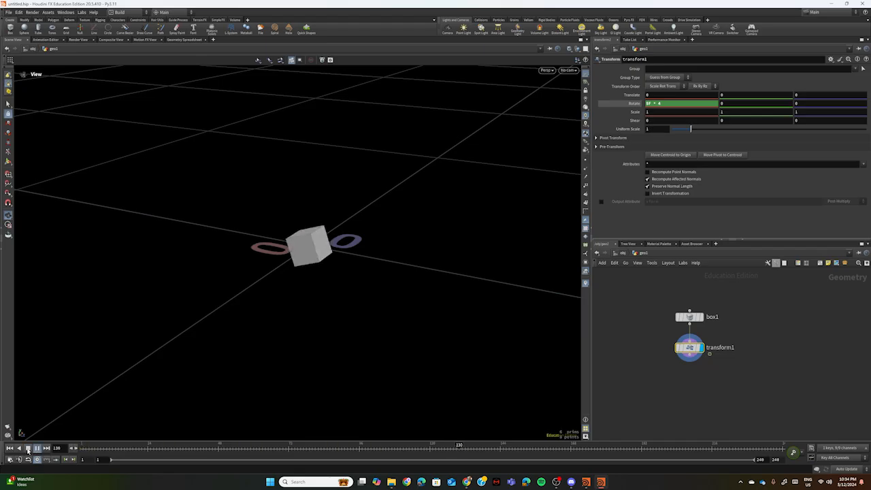
pyautogui.click(28, 449)
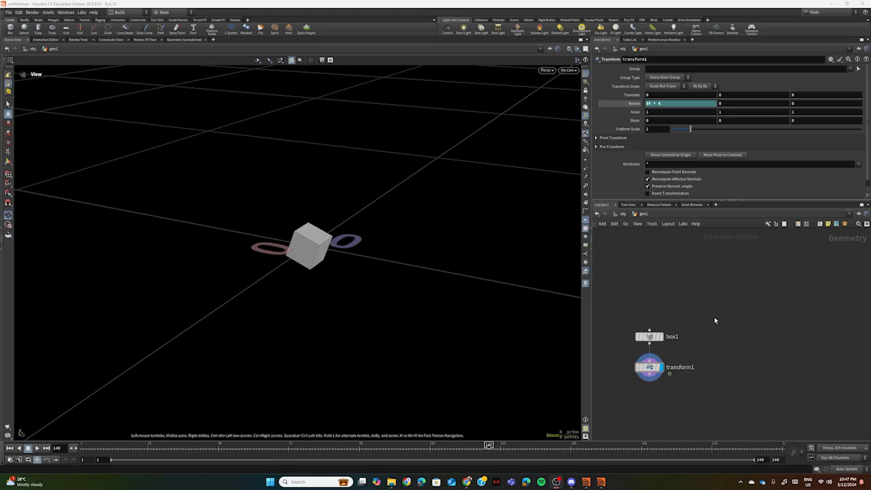
# Step: Add a Test Geometry: Template Head node above the box chain and display it
pyautogui.press('Tab')
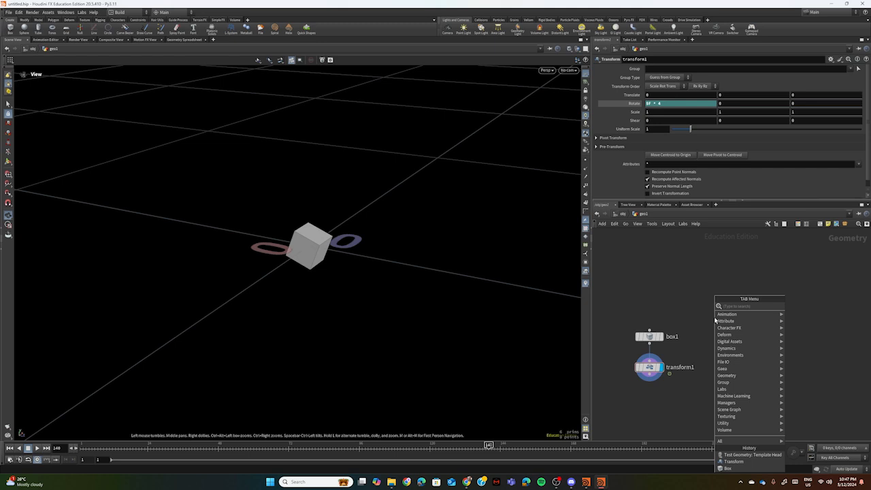
pyautogui.write('head')
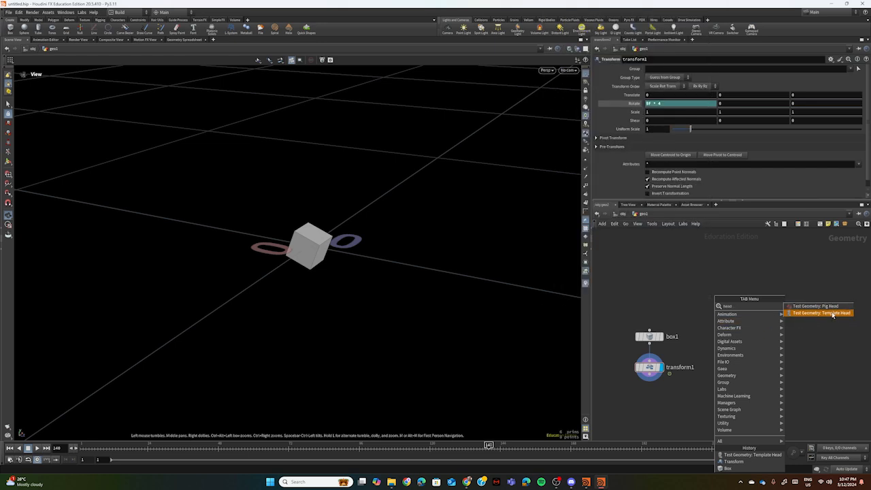
pyautogui.click(832, 315)
pyautogui.click(718, 292)
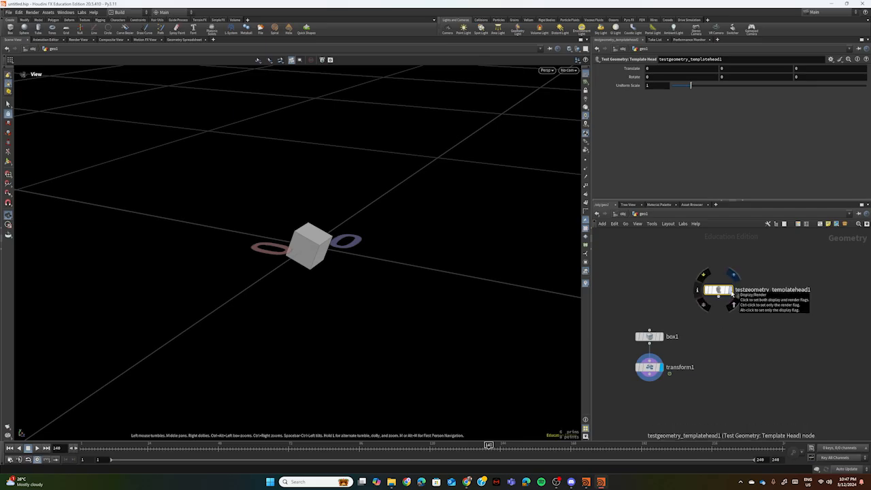
pyautogui.click(733, 294)
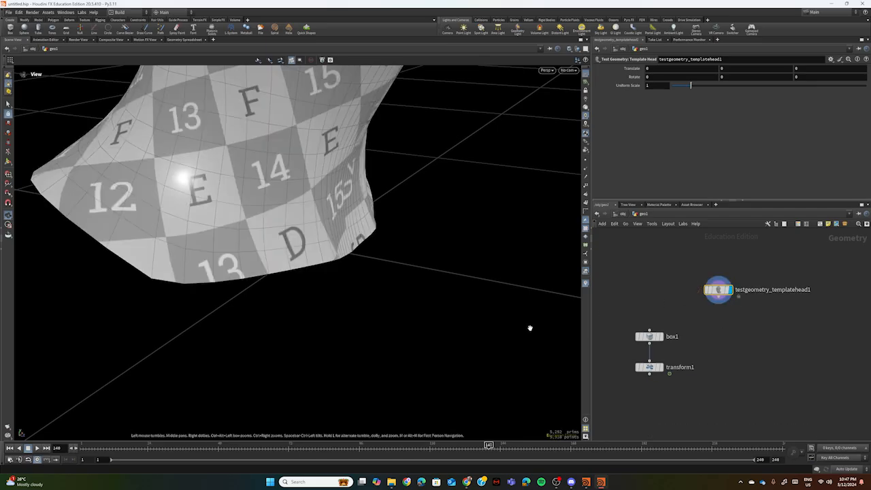
# Step: Set the template head's uniform scale to 2.1
pyautogui.scroll(-10, 395, 226)
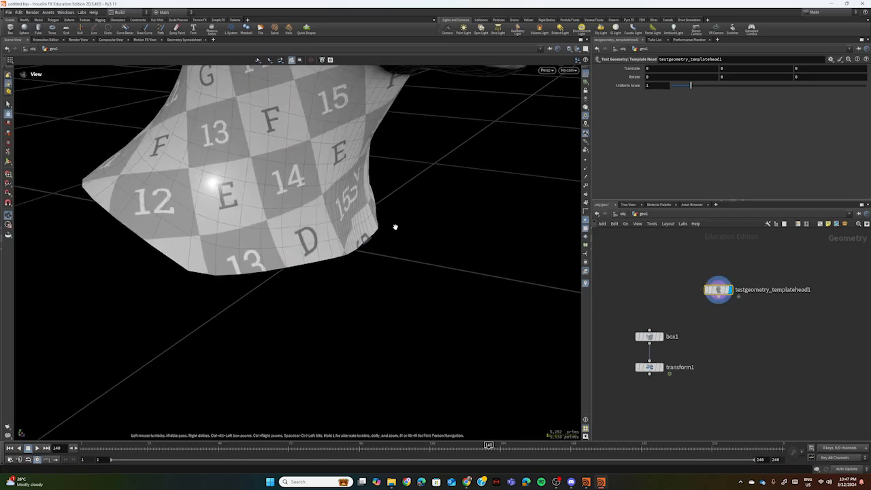
pyautogui.moveTo(408, 205); pyautogui.dragTo(400, 321, button='middle')
pyautogui.scroll(-3, 399, 320)
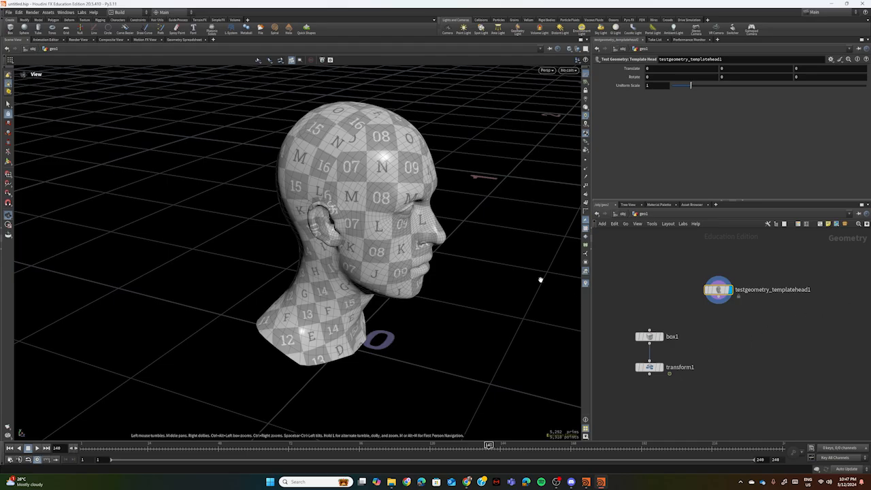
pyautogui.scroll(-2, 445, 244)
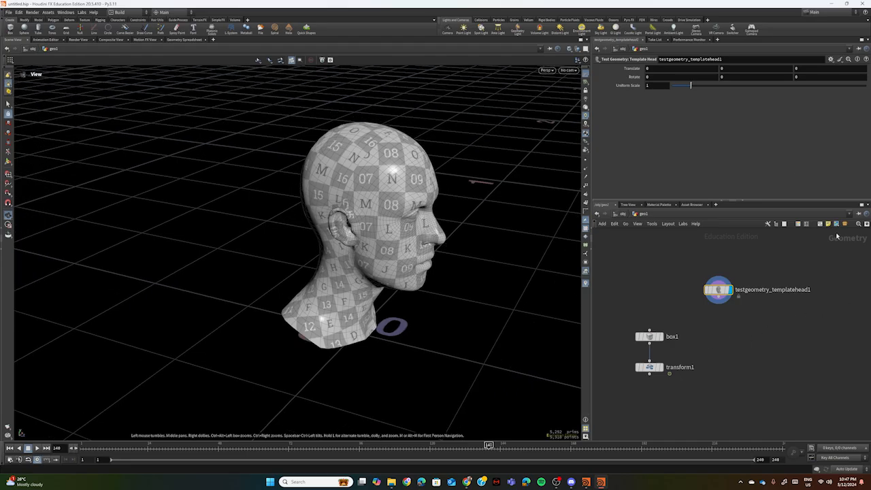
pyautogui.doubleClick(644, 86)
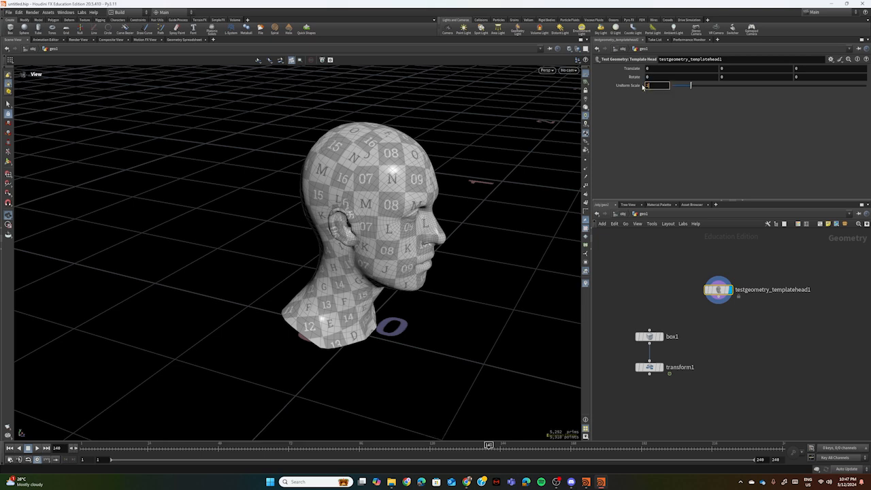
pyautogui.write('2.1')
pyautogui.press('Return')
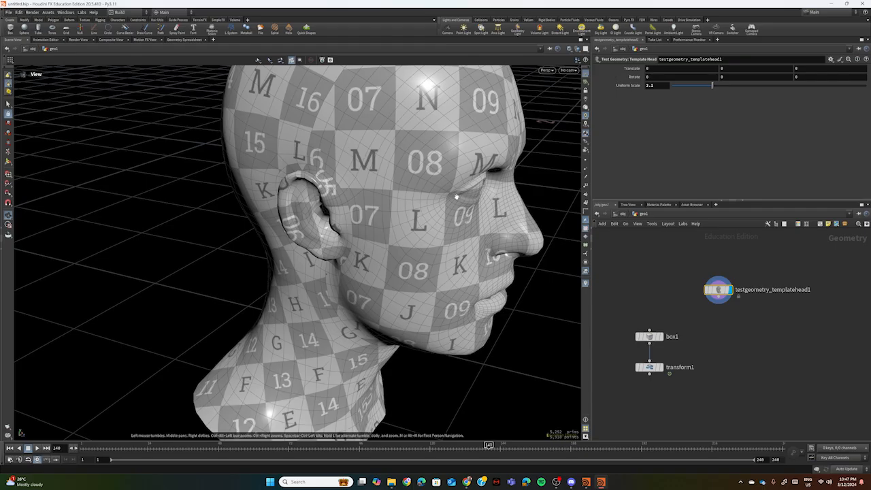
# Step: Examine the whole scaled template head from the side against the grid
pyautogui.scroll(-6, 456, 196)
pyautogui.scroll(-3, 455, 197)
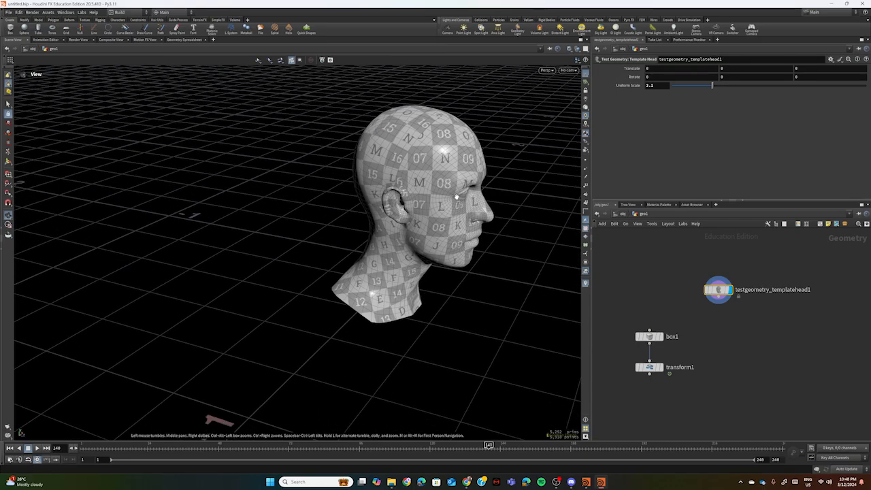
pyautogui.moveTo(501, 240); pyautogui.dragTo(416, 240, button='middle')
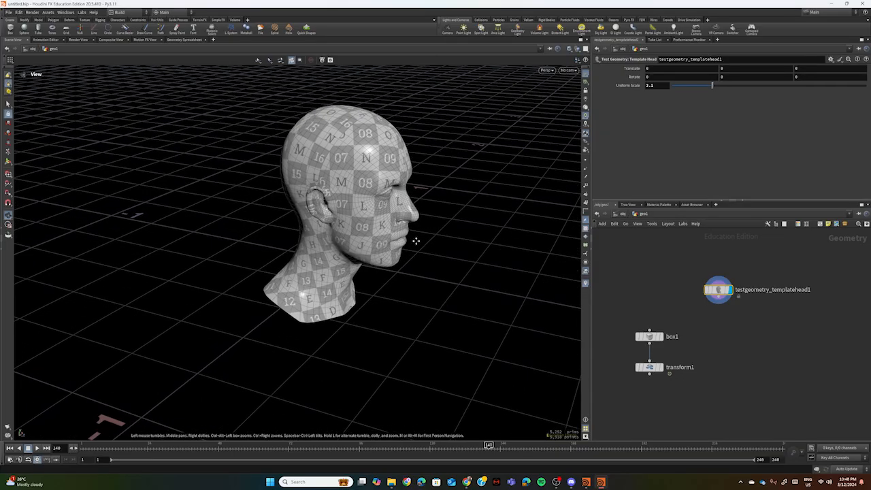
pyautogui.scroll(2, 414, 239)
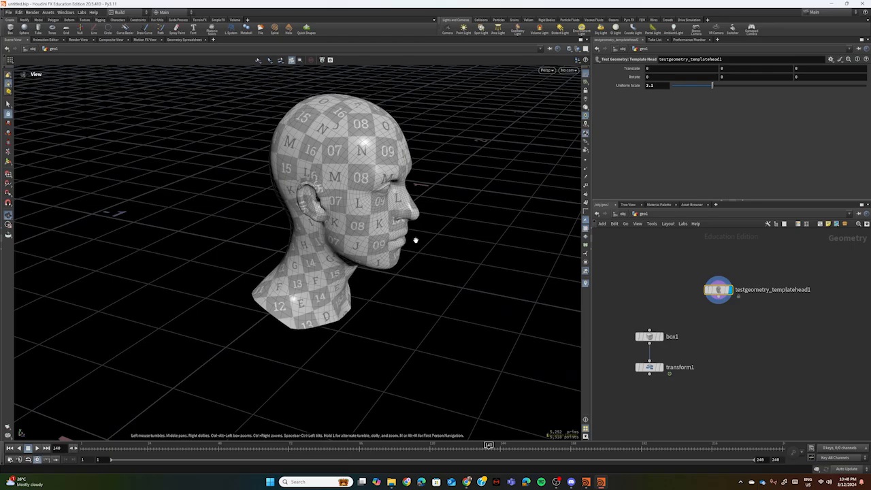
pyautogui.scroll(2, 420, 238)
pyautogui.moveTo(422, 241); pyautogui.dragTo(424, 257, button='middle')
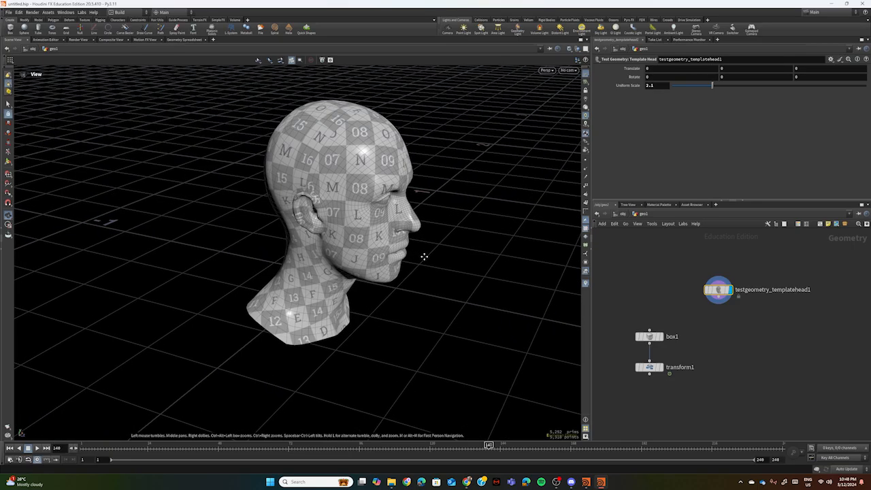
pyautogui.moveTo(424, 256); pyautogui.dragTo(428, 250)
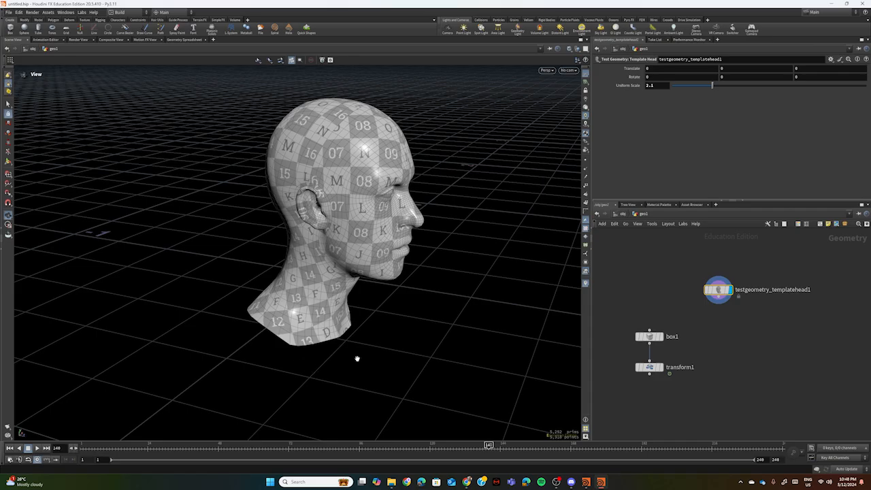
# Step: Add a Match Size node below the template head and wire the head's output into its first input
pyautogui.press('Tab')
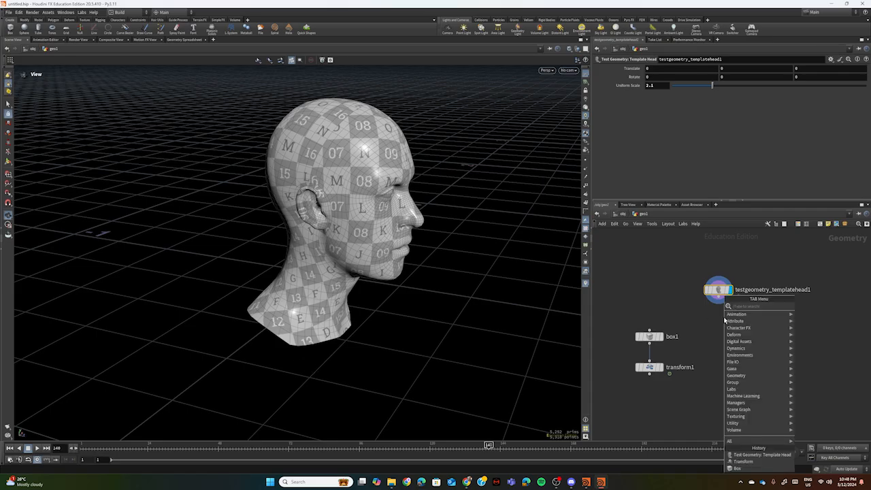
pyautogui.write('mat')
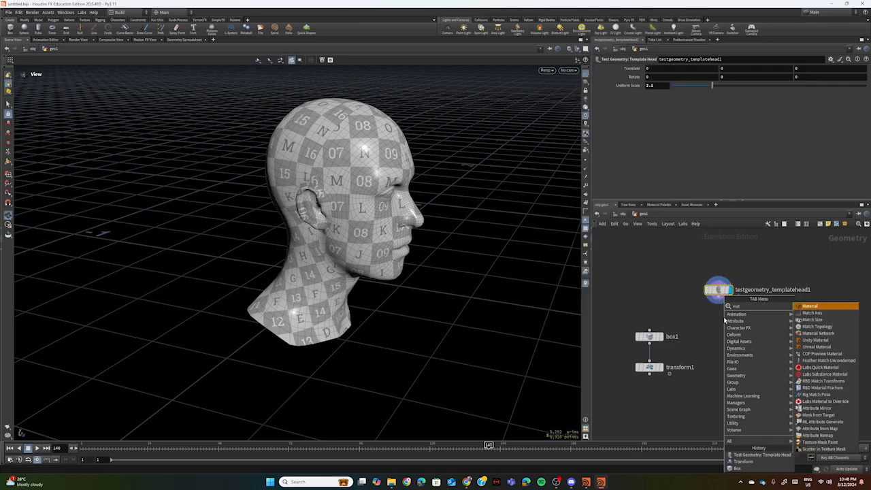
pyautogui.write('ch')
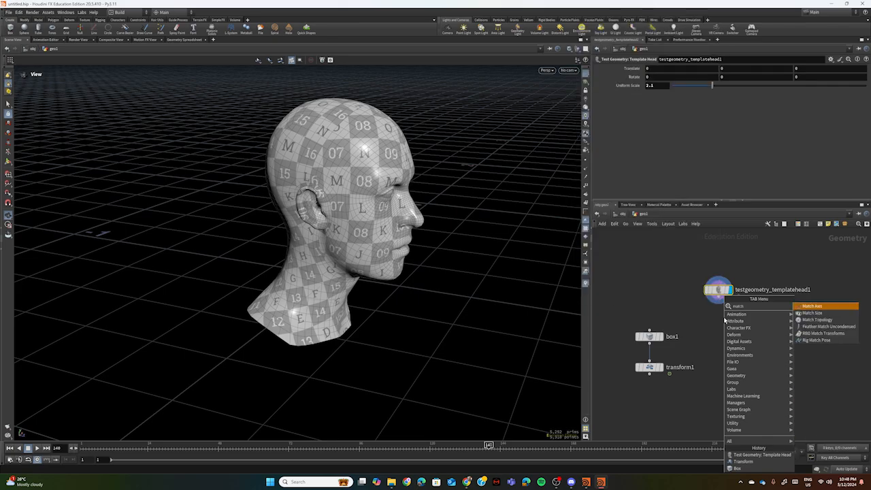
pyautogui.write(' s')
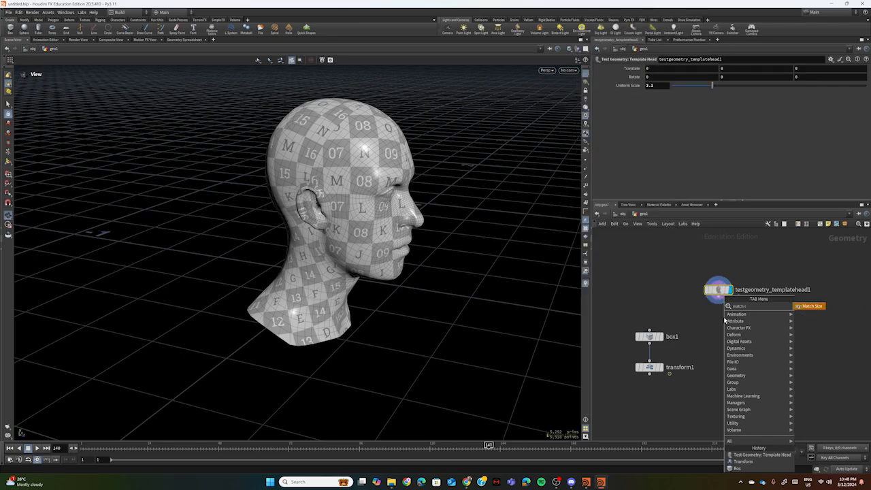
pyautogui.press('Return')
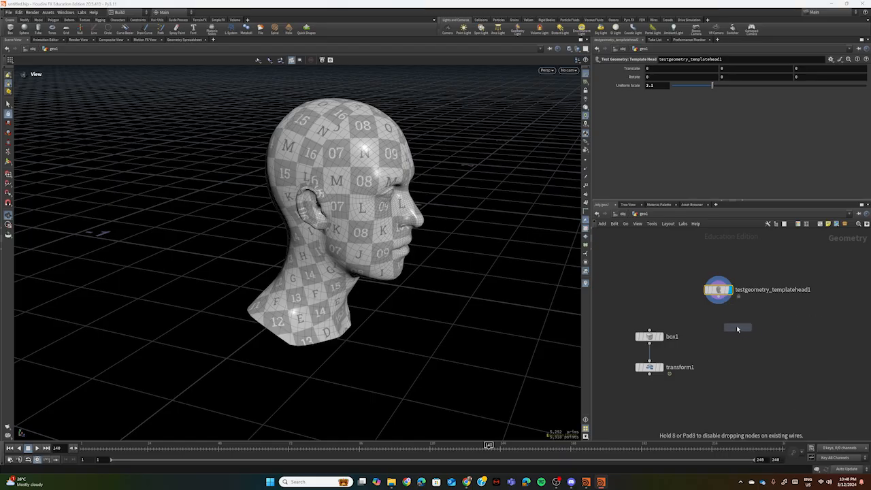
pyautogui.click(719, 321)
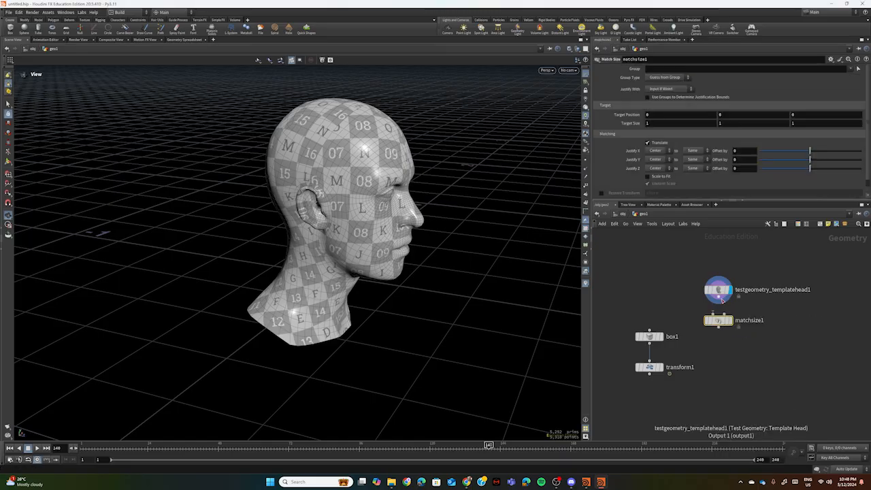
pyautogui.moveTo(720, 298); pyautogui.dragTo(721, 318)
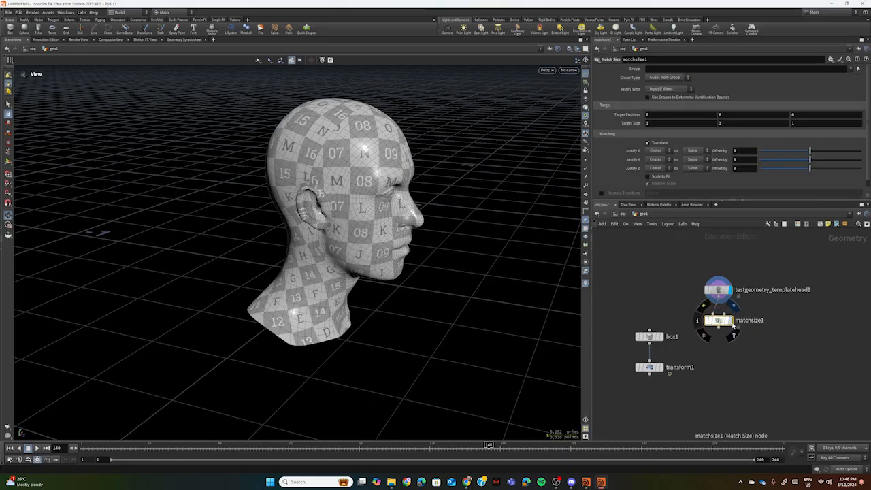
# Step: Display the Match Size result and set its Justify Y to Min so the head's base sits on the grid
pyautogui.click(732, 325)
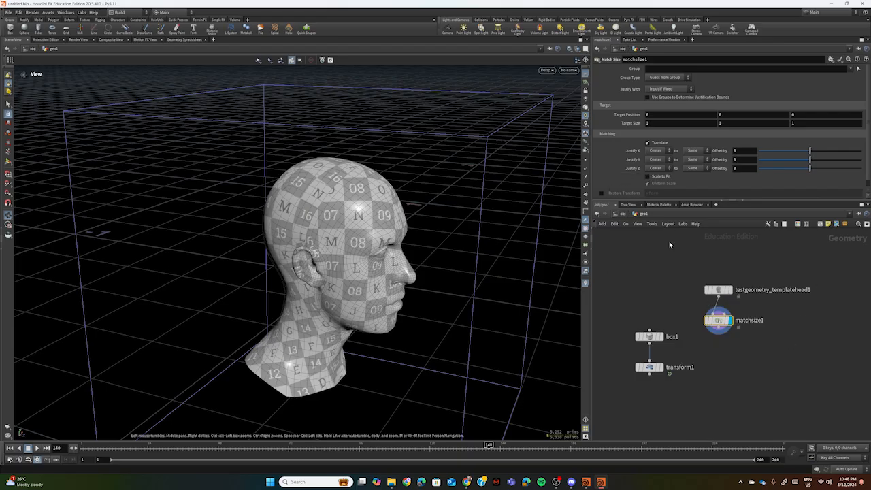
pyautogui.click(670, 160)
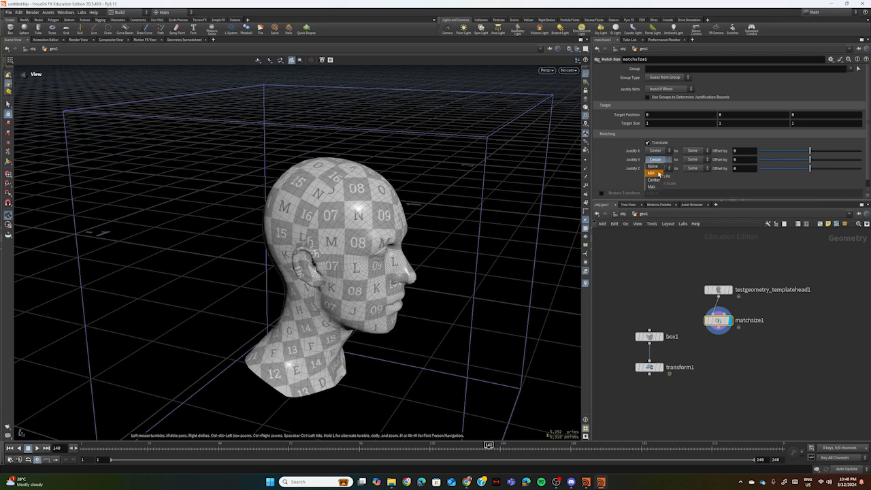
pyautogui.click(651, 173)
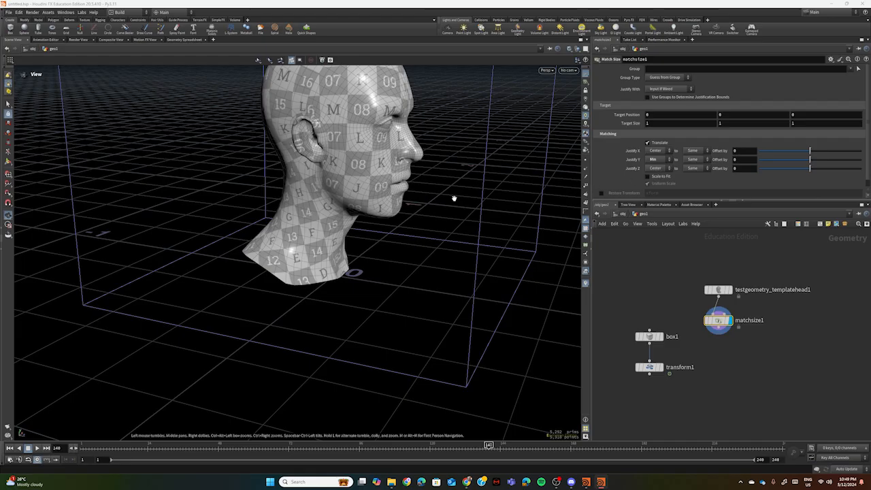
pyautogui.moveTo(453, 196); pyautogui.dragTo(404, 265)
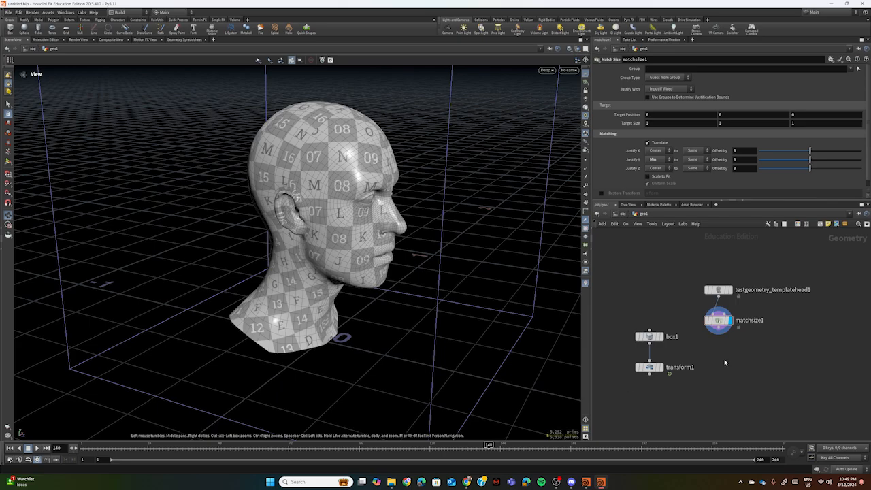
# Step: Add a Scatter node below the Match Size node, wire the Match Size output into it and display it
pyautogui.press('Tab')
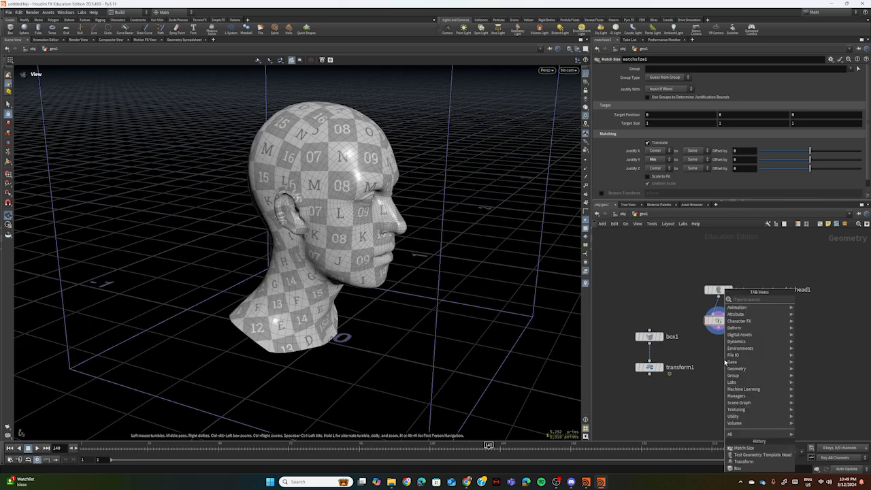
pyautogui.write('sca')
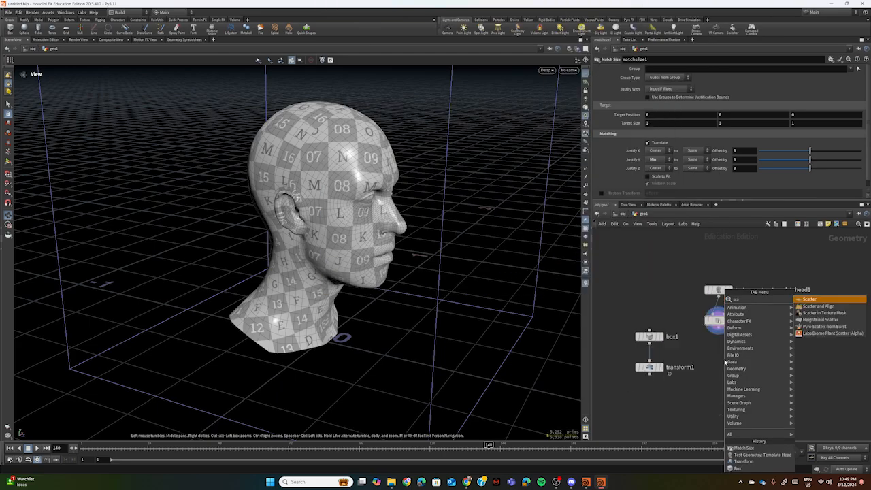
pyautogui.write('tter')
pyautogui.press('Return')
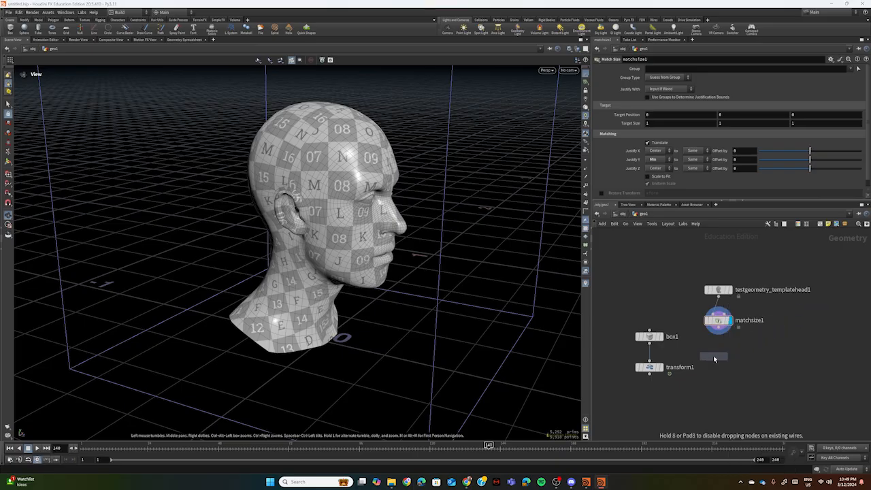
pyautogui.click(722, 349)
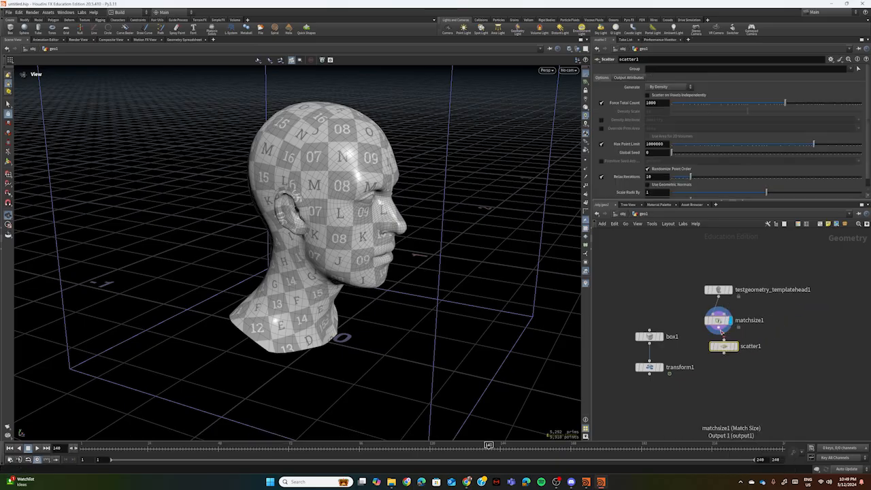
pyautogui.moveTo(720, 328); pyautogui.dragTo(724, 339)
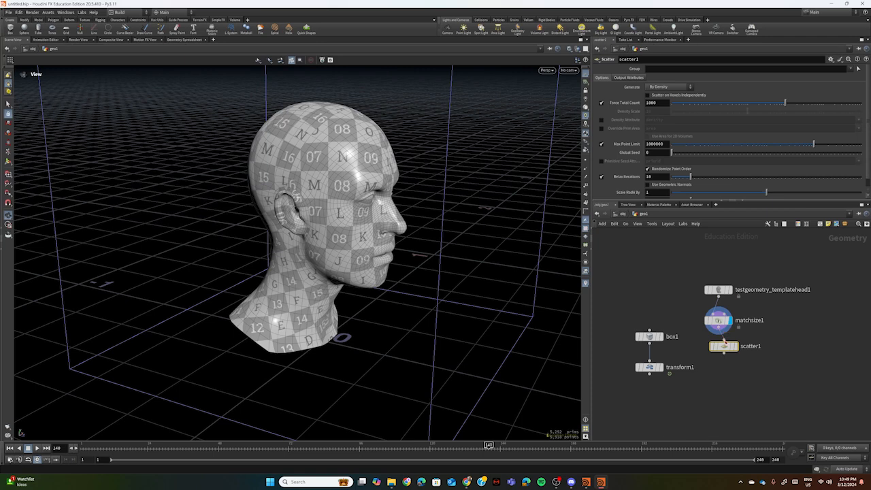
pyautogui.click(738, 352)
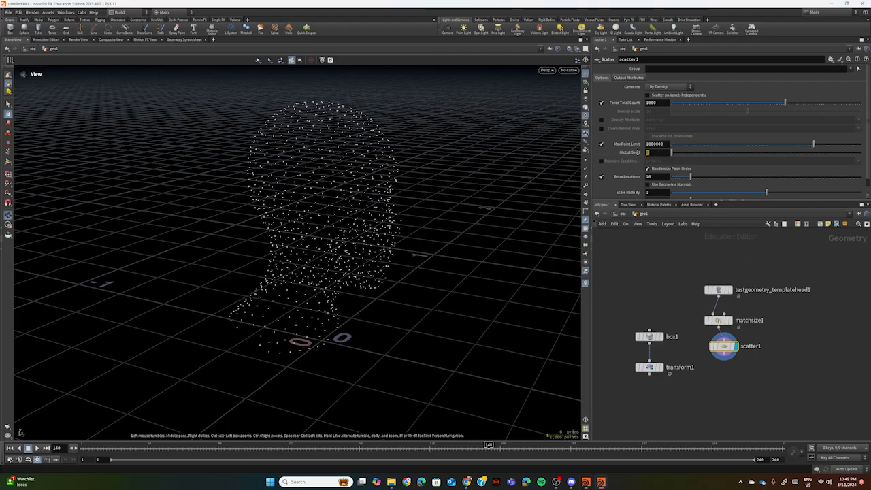
# Step: Set the Scatter node's Global Seed to 1
pyautogui.moveTo(657, 153); pyautogui.dragTo(638, 154)
pyautogui.write('1')
pyautogui.press('Return')
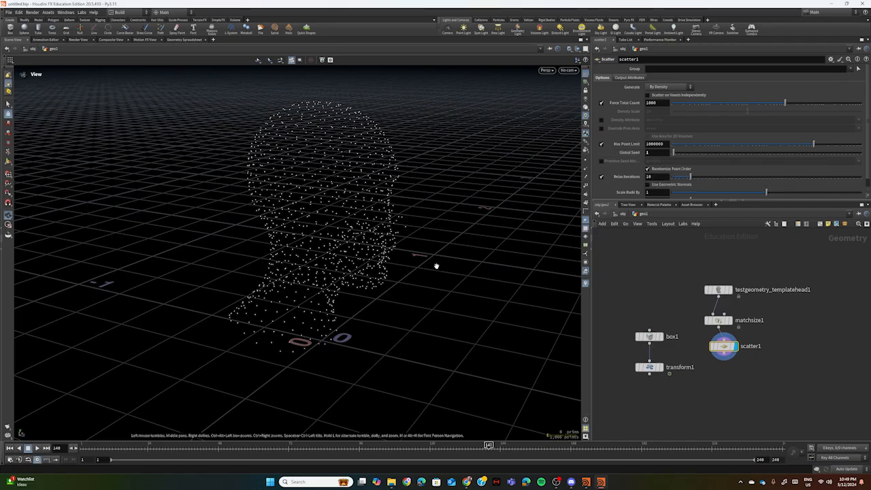
pyautogui.moveTo(417, 303); pyautogui.dragTo(402, 279)
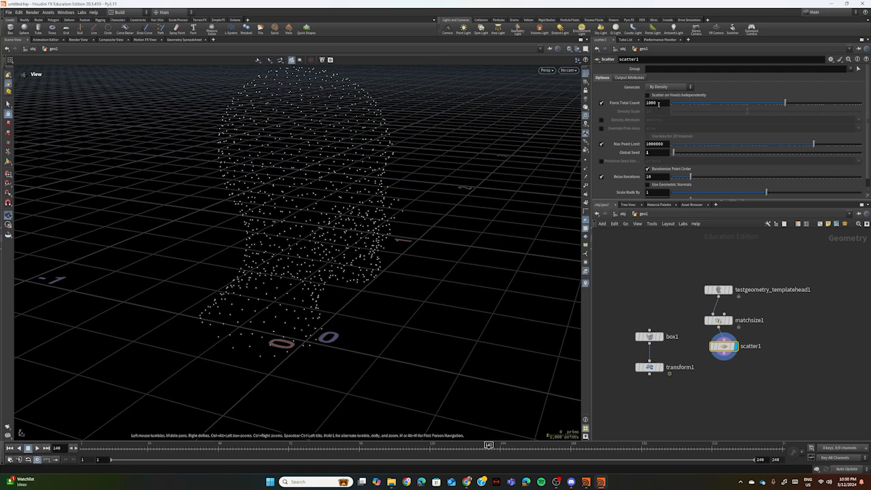
# Step: Set the Scatter node's Force Total Count to 1500
pyautogui.moveTo(658, 103); pyautogui.dragTo(648, 102)
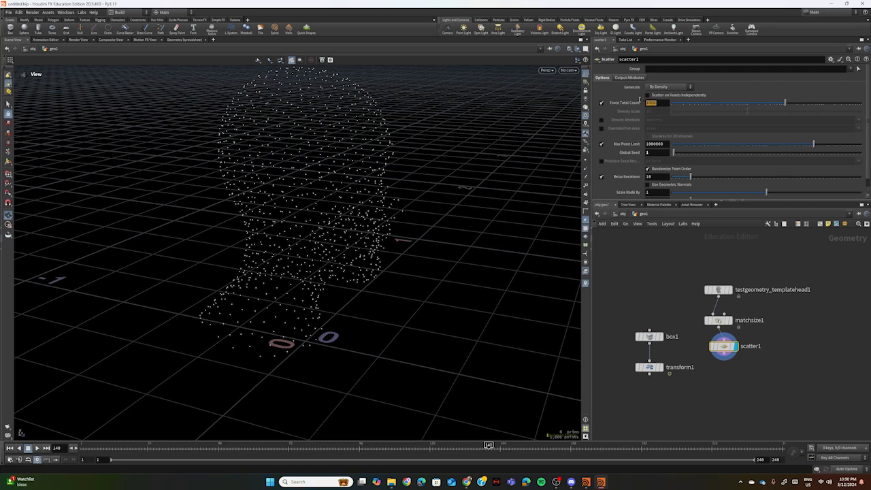
pyautogui.write('1')
pyautogui.press('Return')
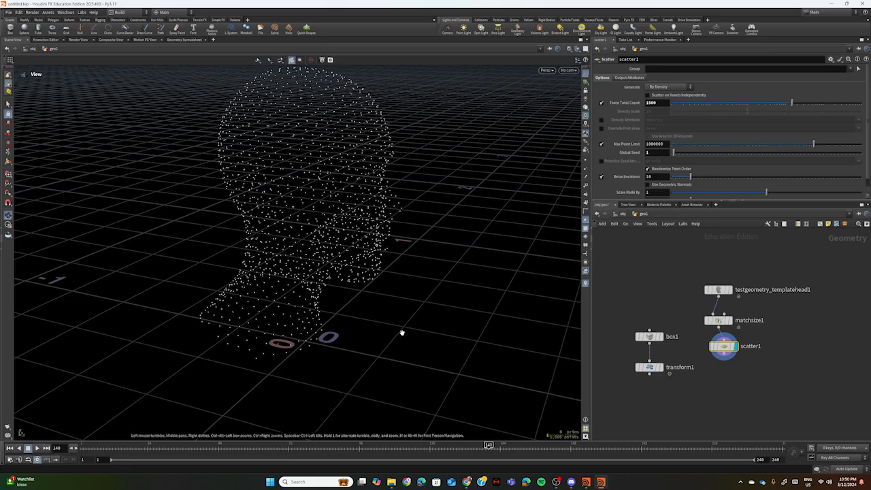
pyautogui.click(733, 380)
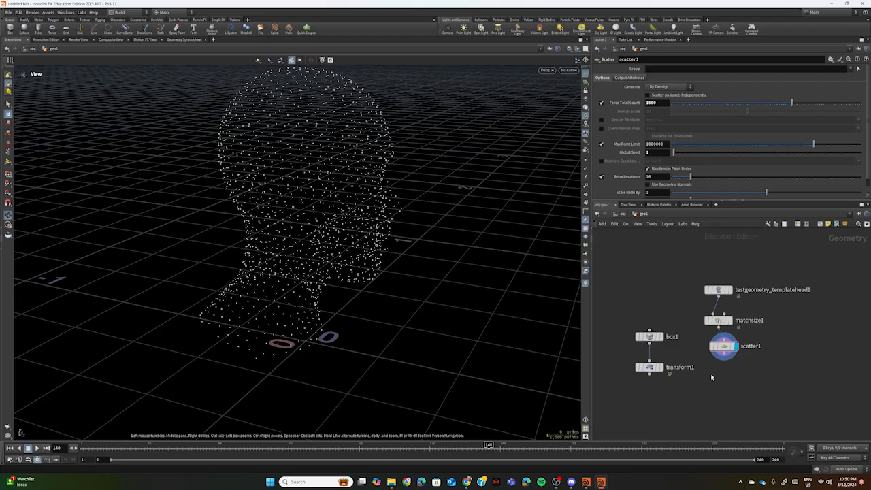
# Step: Add a Copy to Points node below the box and scatter chains
pyautogui.moveTo(714, 366)
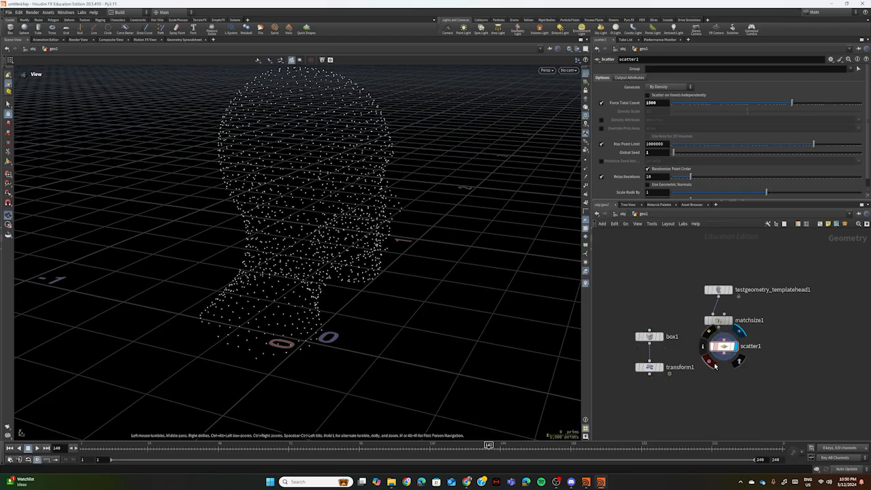
pyautogui.press('Tab')
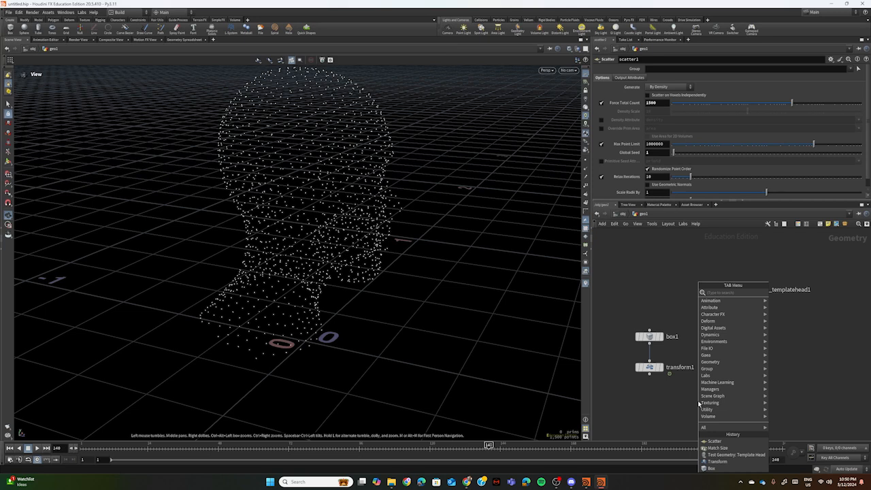
pyautogui.write('cpo')
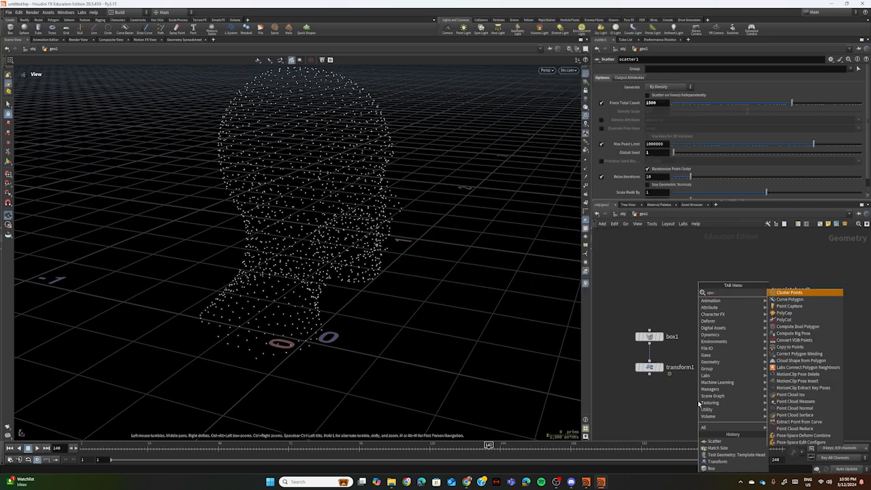
pyautogui.press('BackSpace')
pyautogui.press('BackSpace')
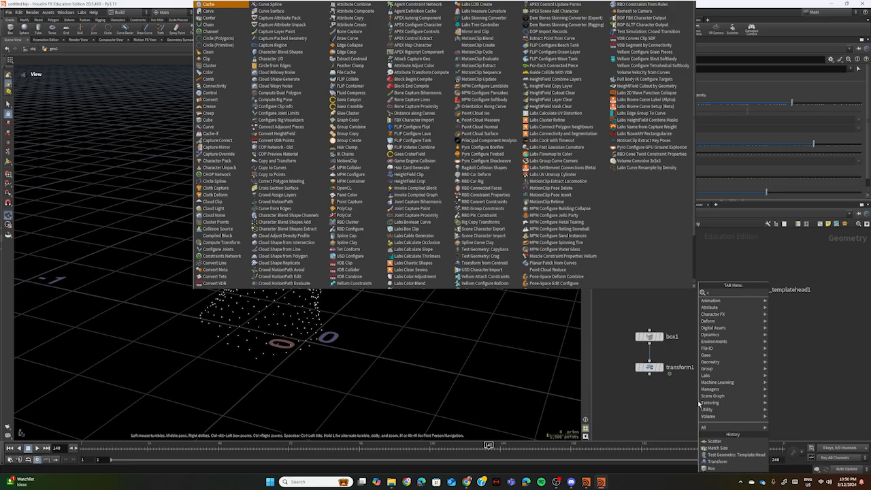
pyautogui.write('opy')
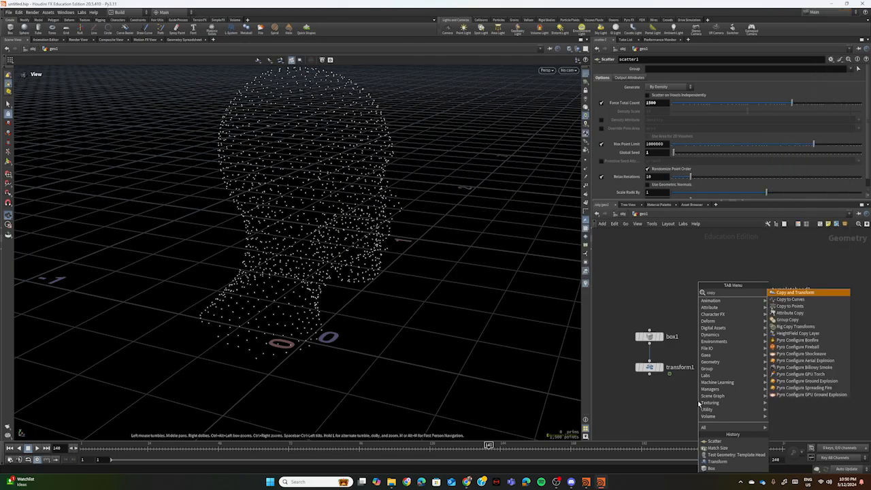
pyautogui.write(' to')
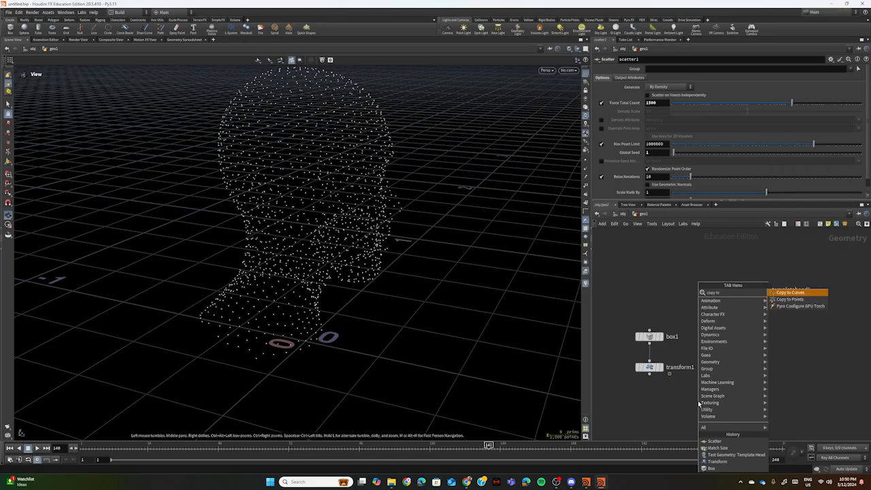
pyautogui.write(' p')
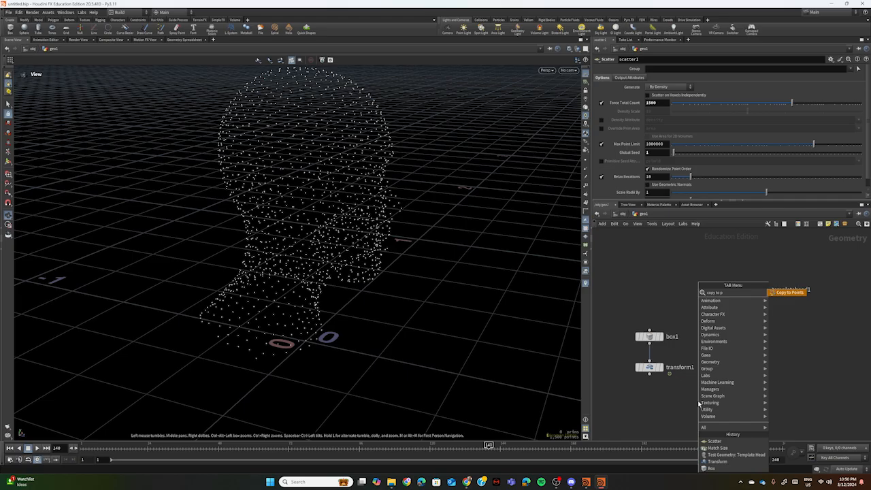
pyautogui.click(787, 295)
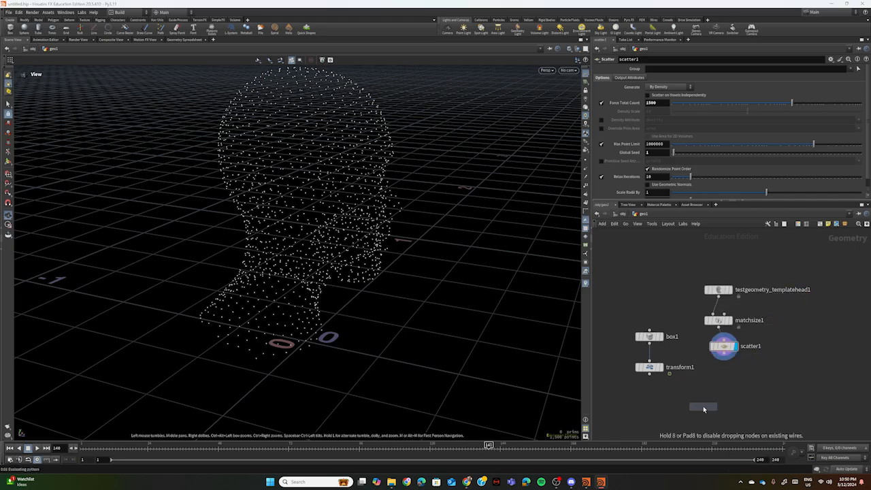
pyautogui.click(702, 406)
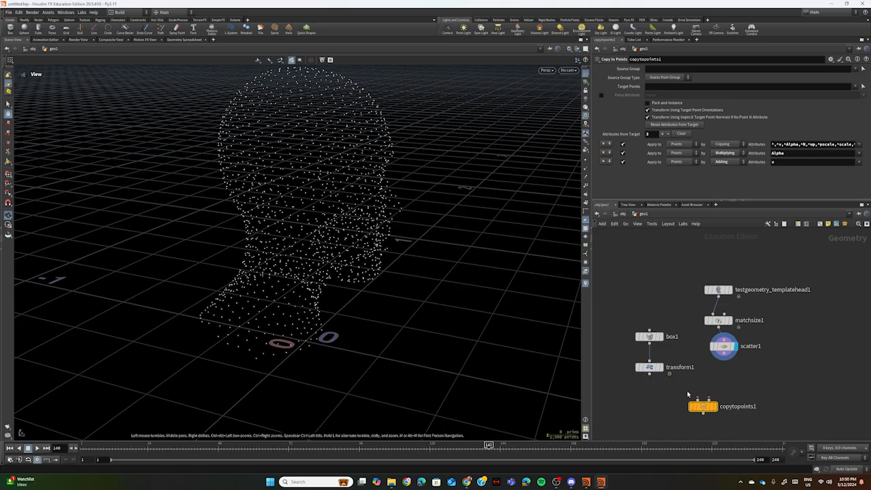
# Step: Wire the box's Transform into the first Copy to Points input and the Scatter into the second, and display the result
pyautogui.moveTo(649, 374); pyautogui.dragTo(700, 400)
pyautogui.moveTo(724, 358); pyautogui.dragTo(709, 401)
pyautogui.moveTo(718, 406)
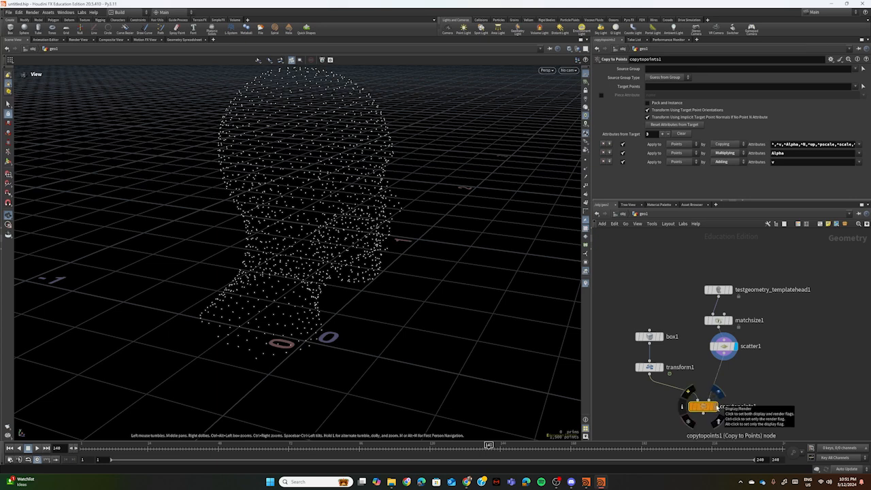
pyautogui.click(718, 407)
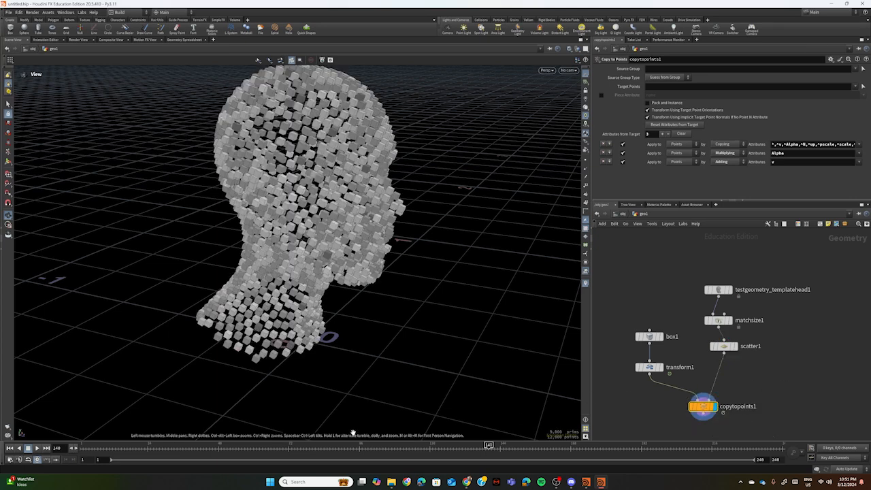
# Step: Scrub the timeline back to frame 1 and play the animation of the boxes copied onto the head
pyautogui.click(383, 444)
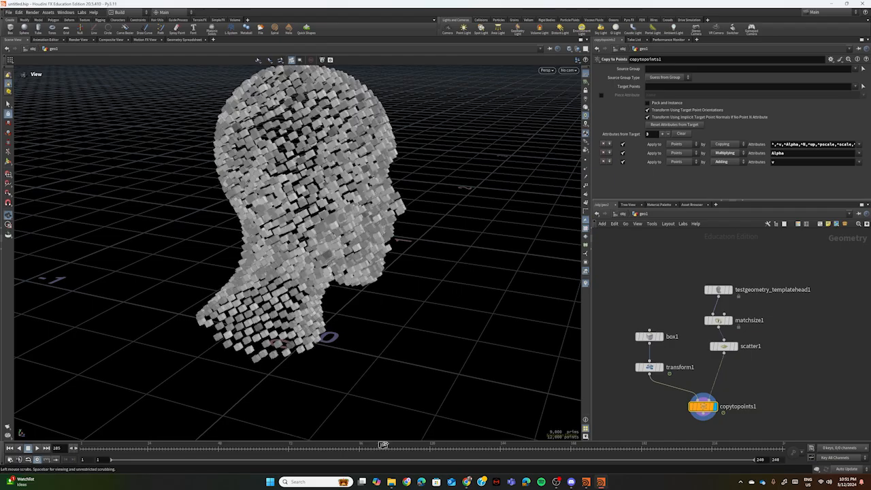
pyautogui.moveTo(383, 444); pyautogui.dragTo(83, 445)
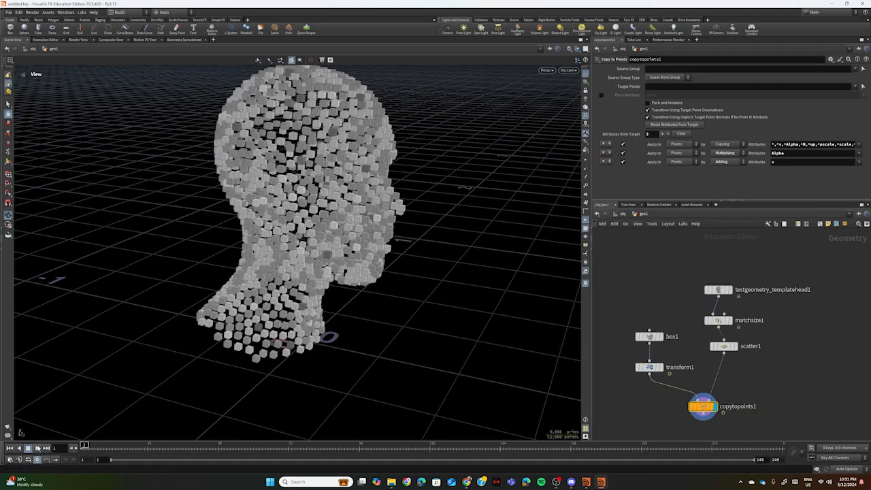
pyautogui.click(38, 447)
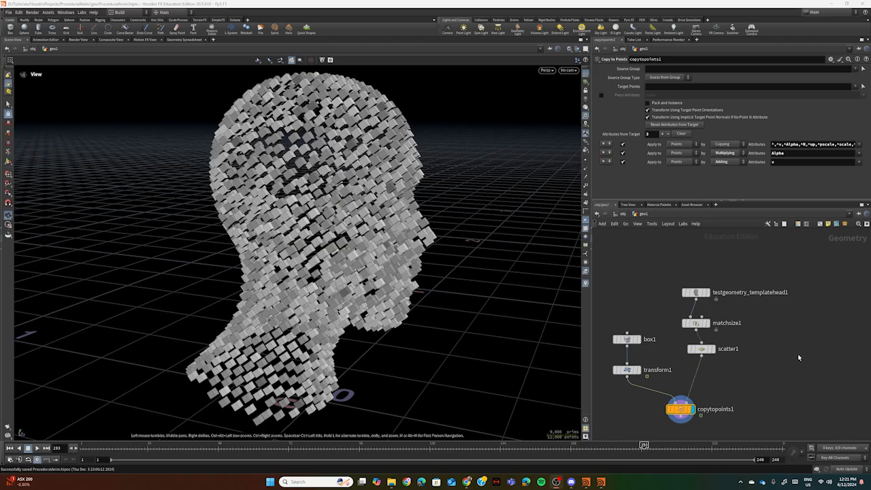
# Step: Add a second Box node in the empty network area beside the template head chain
pyautogui.moveTo(811, 331); pyautogui.dragTo(738, 347, button='middle')
pyautogui.press('Tab')
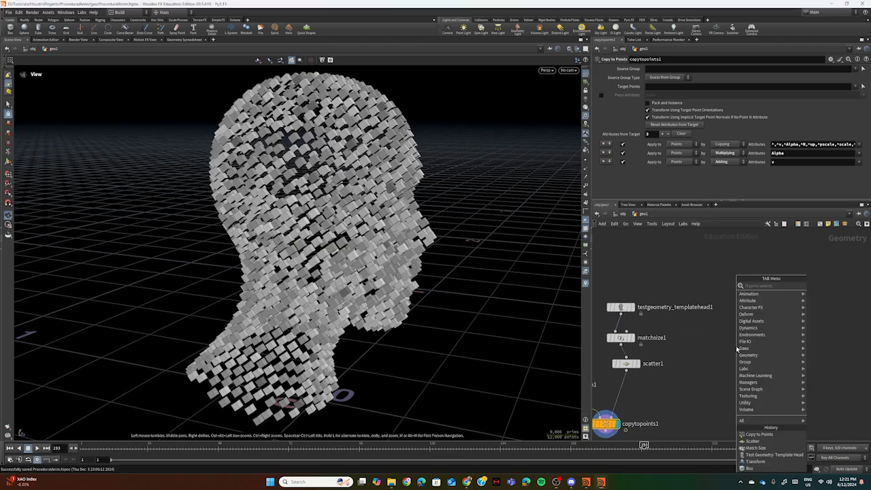
pyautogui.write('box')
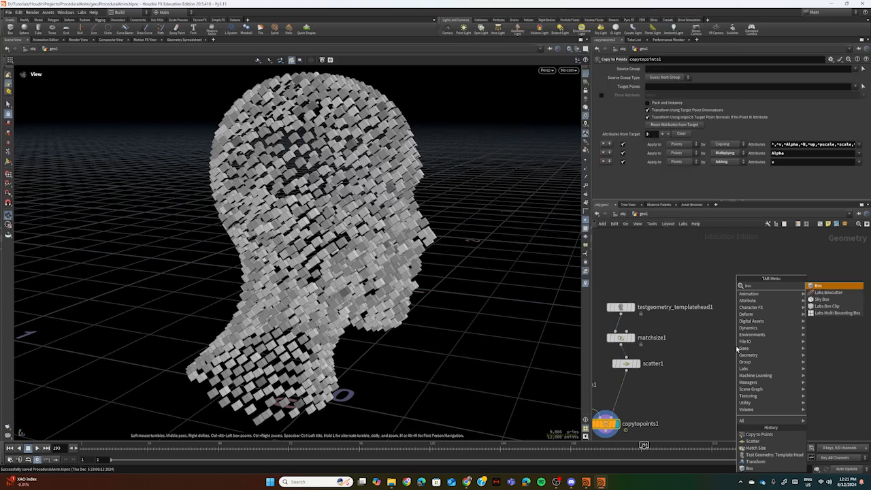
pyautogui.press('Return')
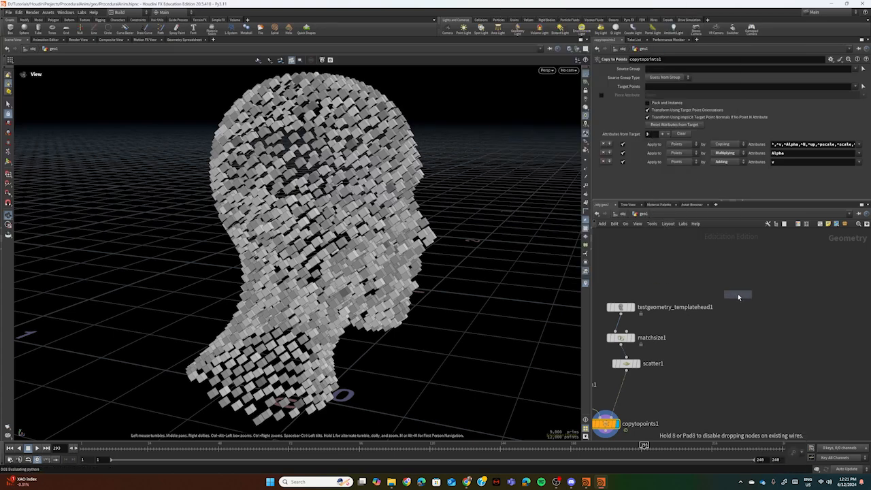
pyautogui.click(737, 295)
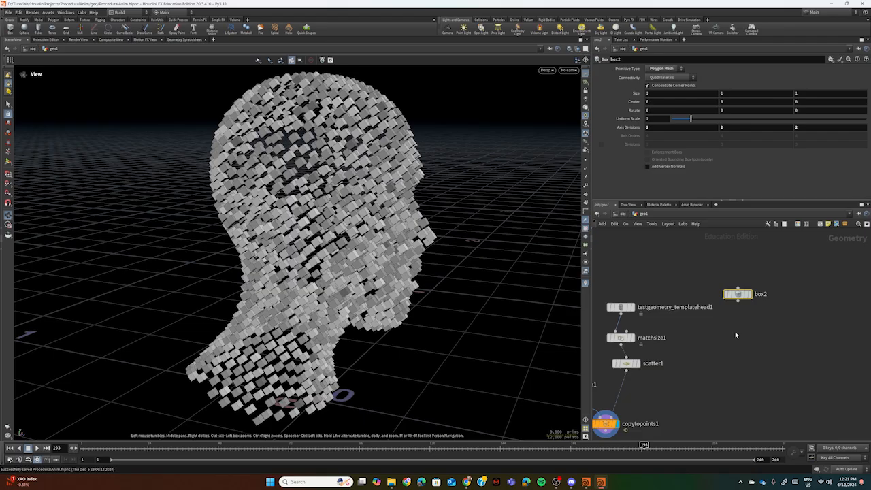
# Step: Add a Match Size node below the second box and wire the box into its first input
pyautogui.press('Tab')
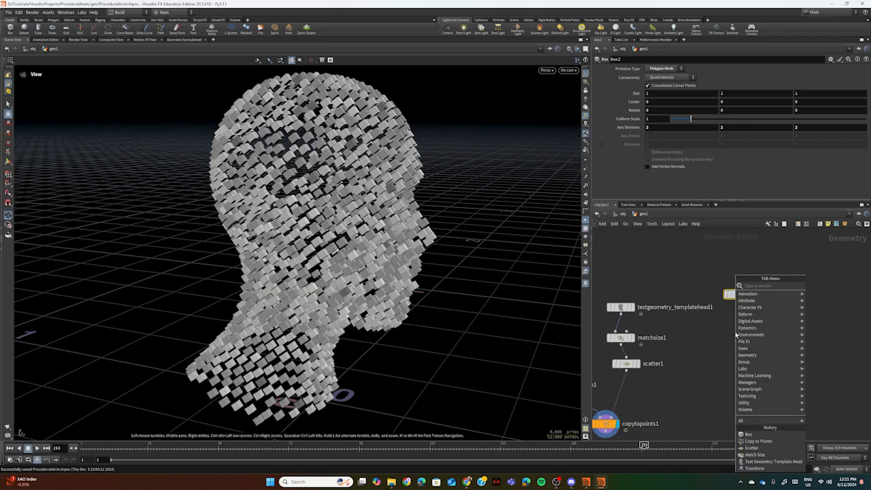
pyautogui.write('match si')
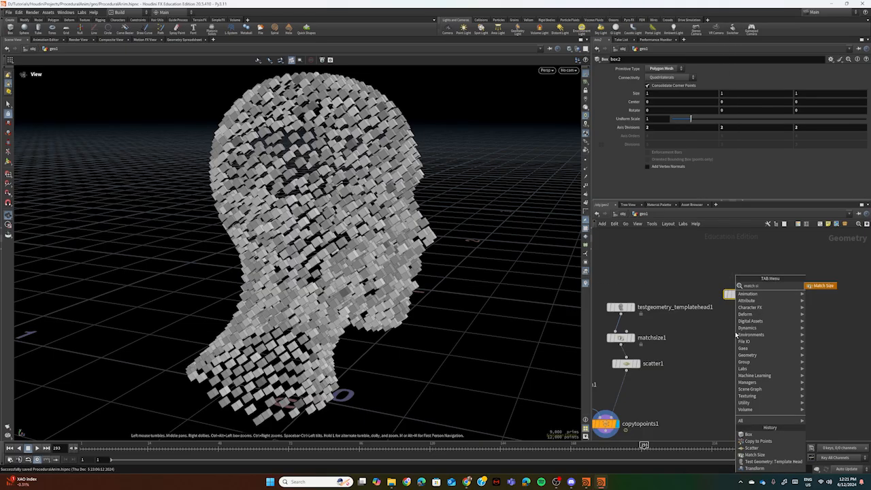
pyautogui.press('Return')
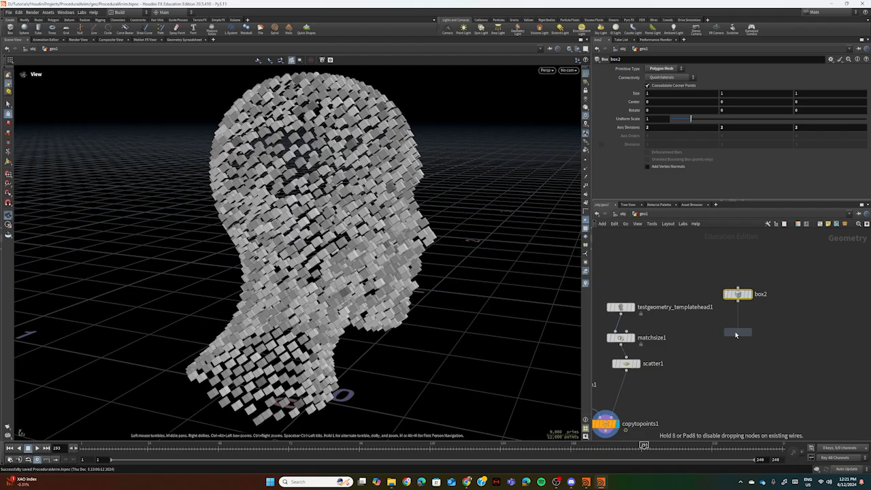
pyautogui.click(736, 335)
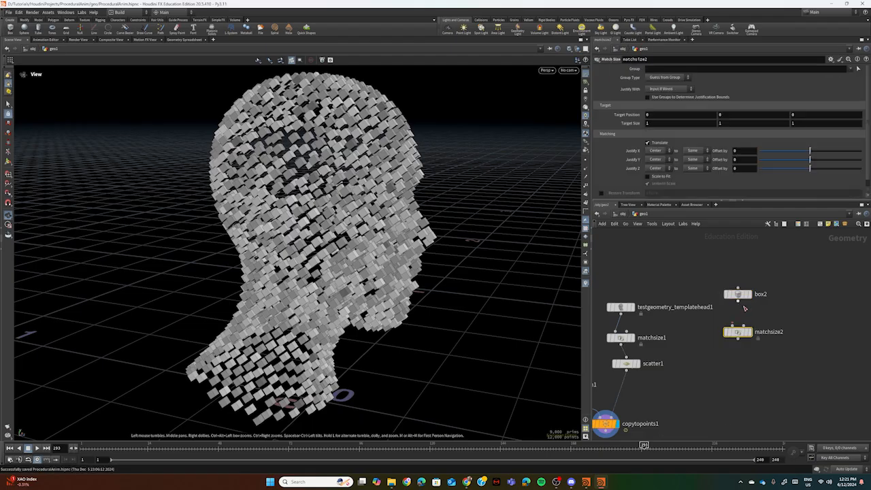
pyautogui.moveTo(739, 302); pyautogui.dragTo(737, 327)
# Step: Set Justify Y to Min on the second box's Match Size node and display its result
pyautogui.click(669, 160)
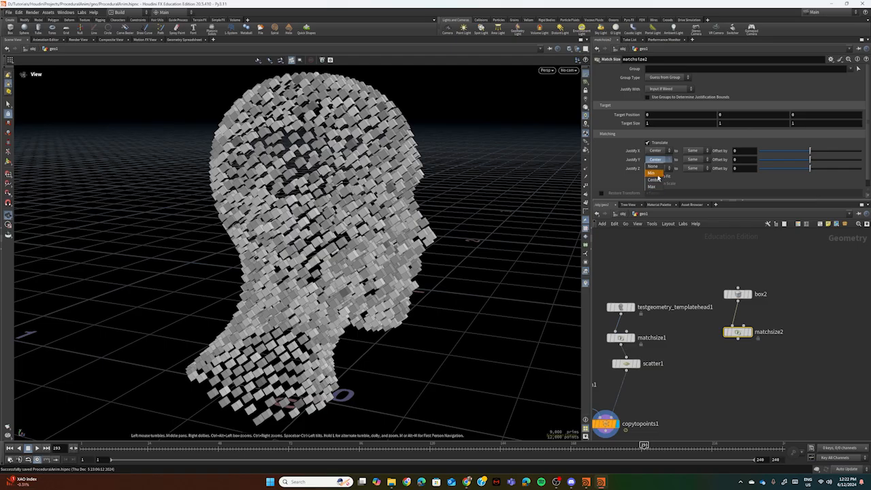
pyautogui.click(651, 173)
pyautogui.click(751, 336)
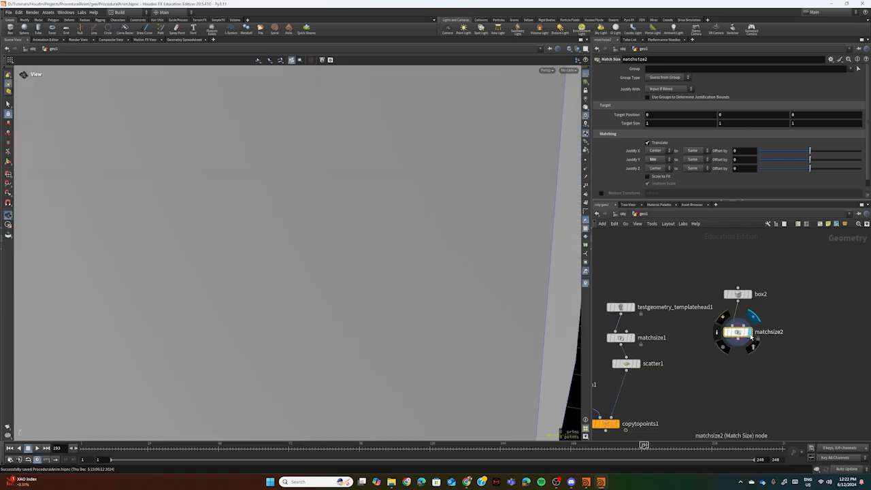
pyautogui.moveTo(687, 392); pyautogui.dragTo(710, 359, button='middle')
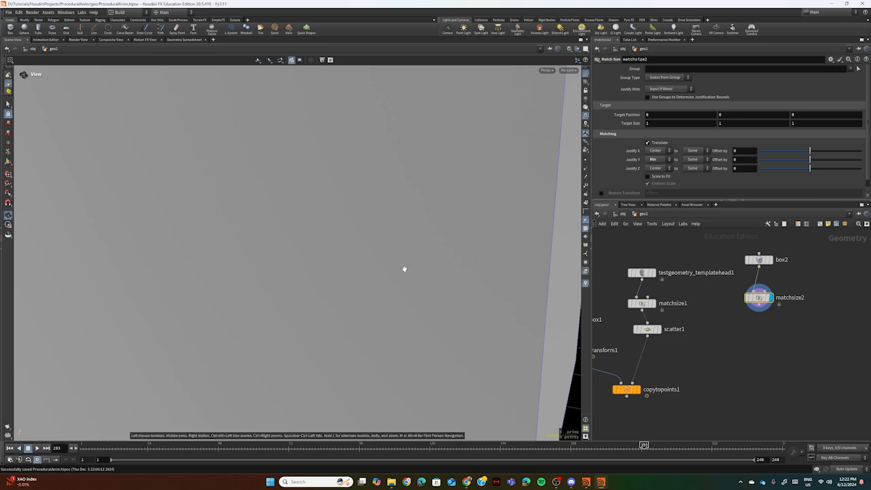
pyautogui.scroll(-10, 404, 269)
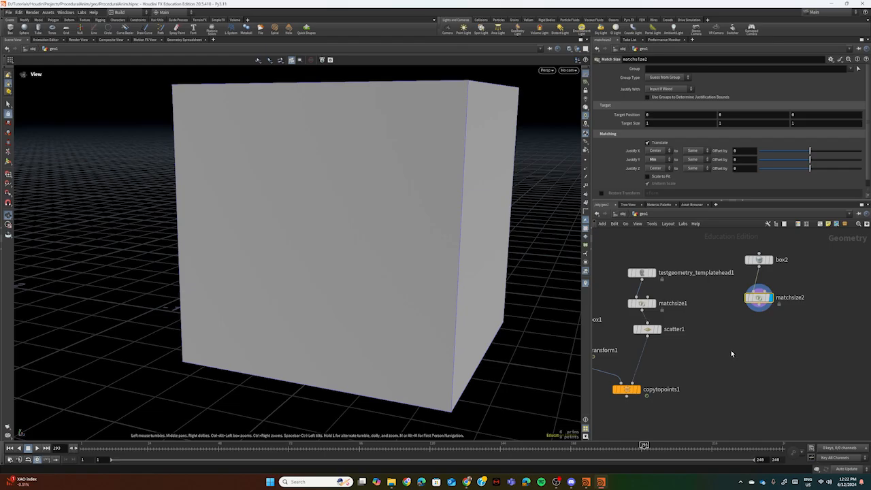
# Step: Insert an Attribute Create node between the Scatter and Copy to Points nodes in the template head chain
pyautogui.click(756, 350)
pyautogui.press('Tab')
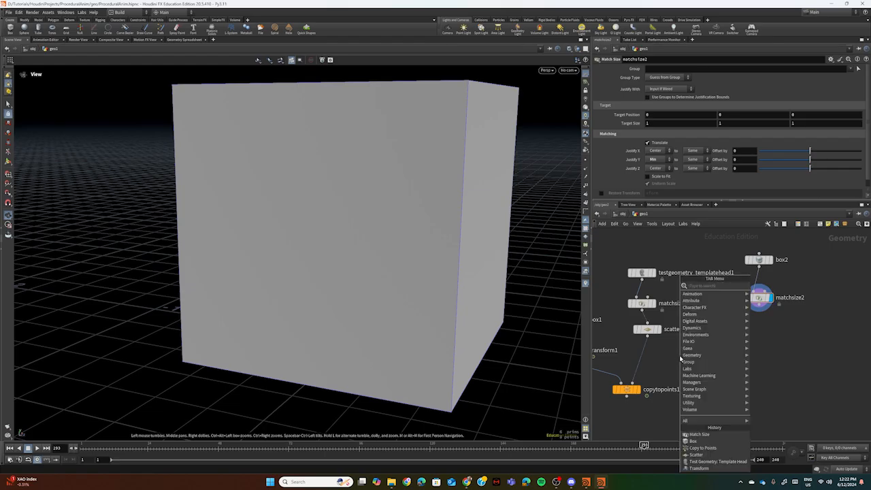
pyautogui.write('at')
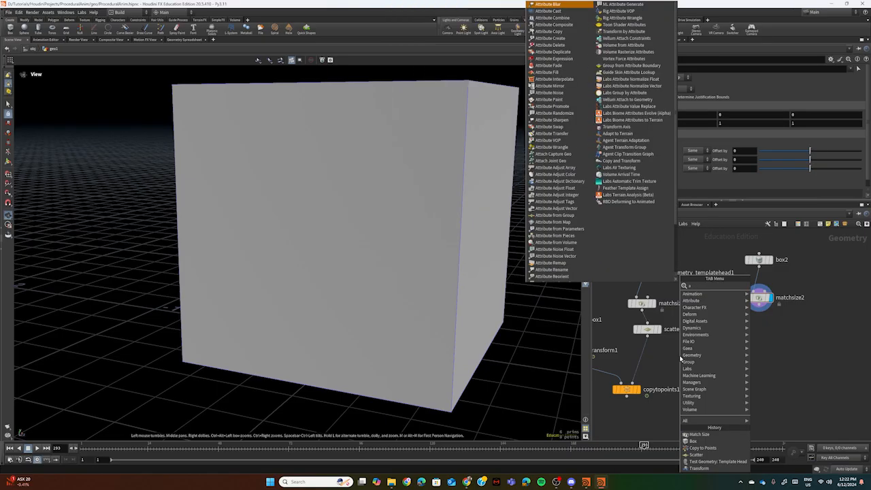
pyautogui.write('t')
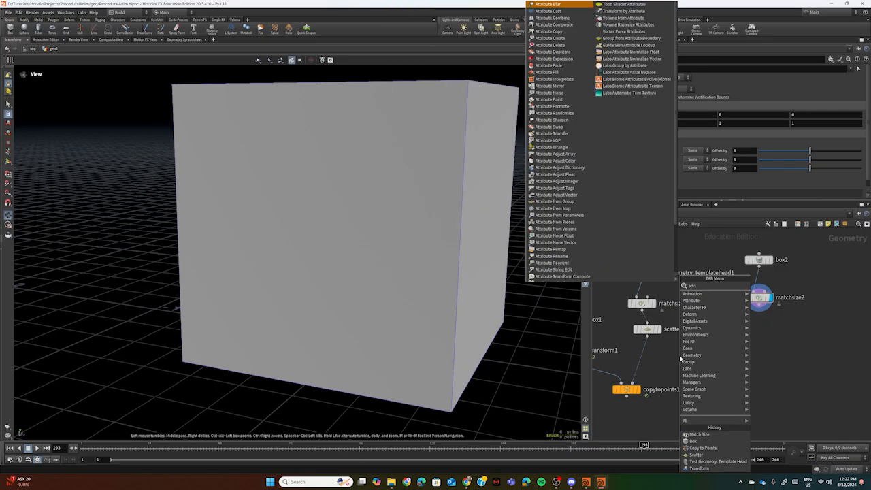
pyautogui.write('ribute c')
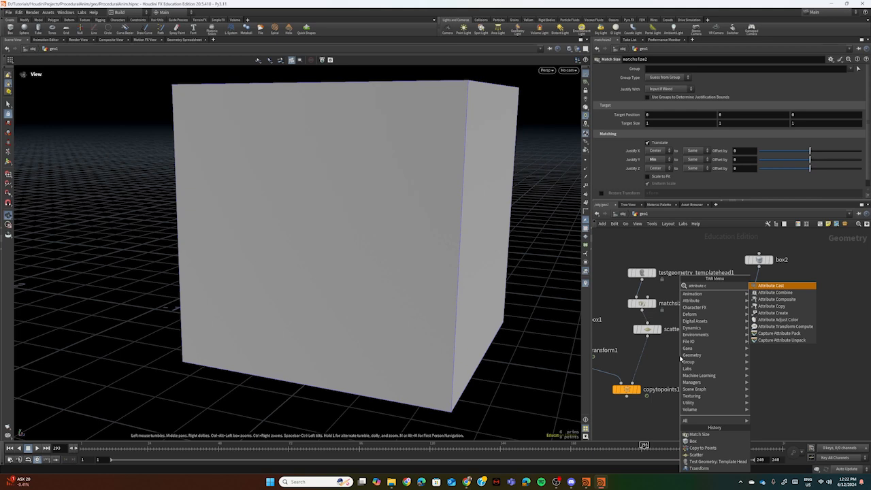
pyautogui.write('r')
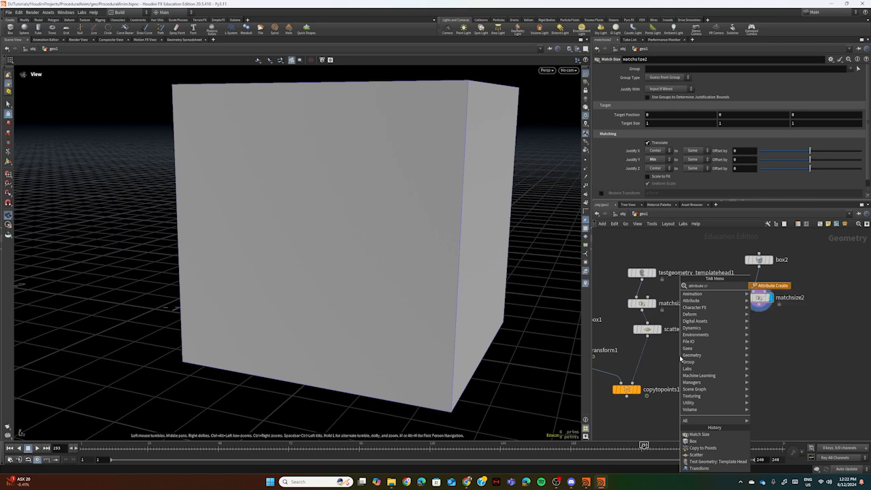
pyautogui.click(777, 286)
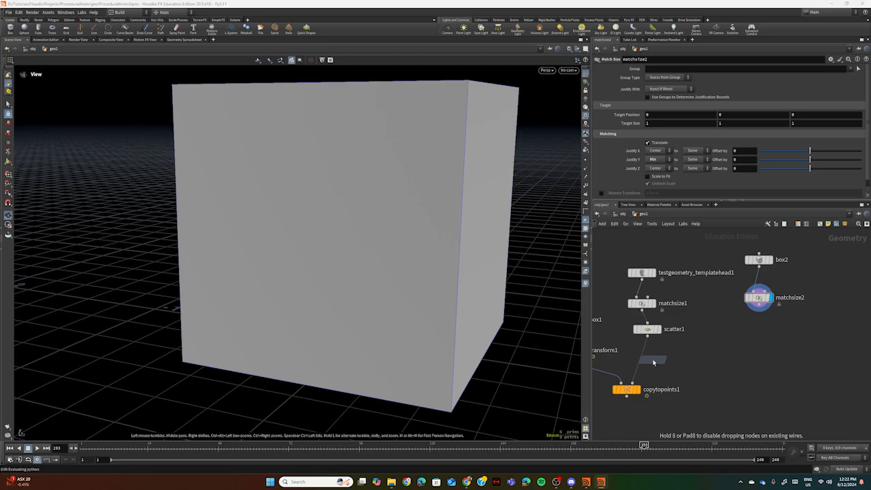
pyautogui.click(641, 361)
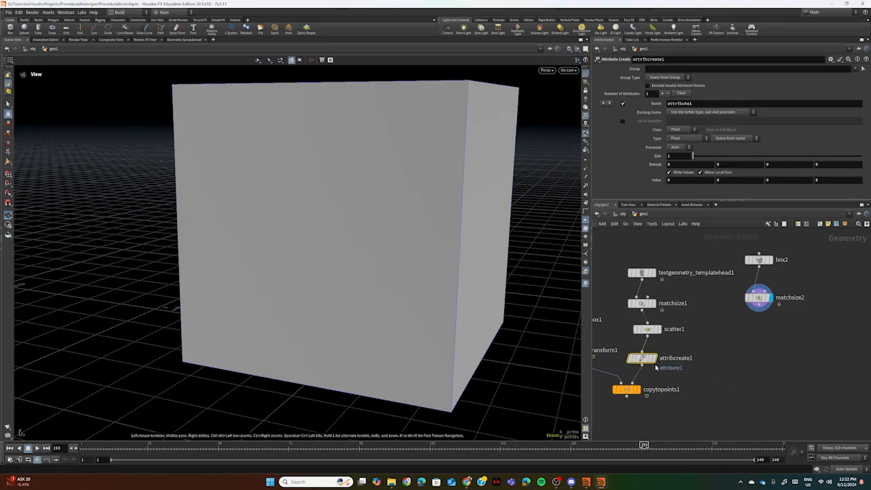
# Step: Display the Copy to Points result and name the attribute on the new Attribute Create node pscale
pyautogui.moveTo(642, 361)
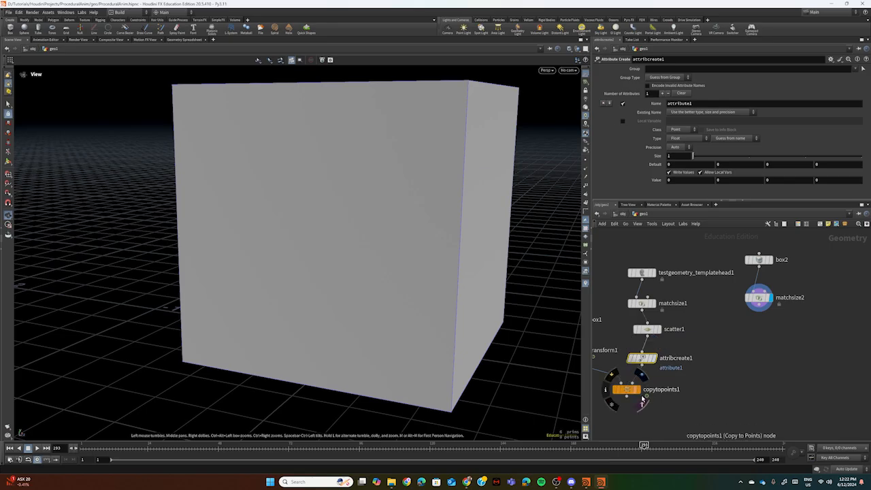
pyautogui.click(636, 391)
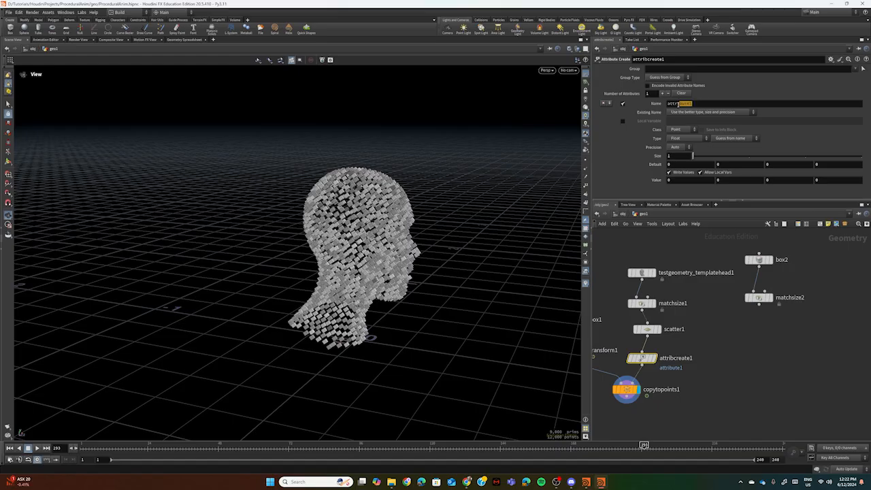
pyautogui.doubleClick(665, 105)
pyautogui.write('p')
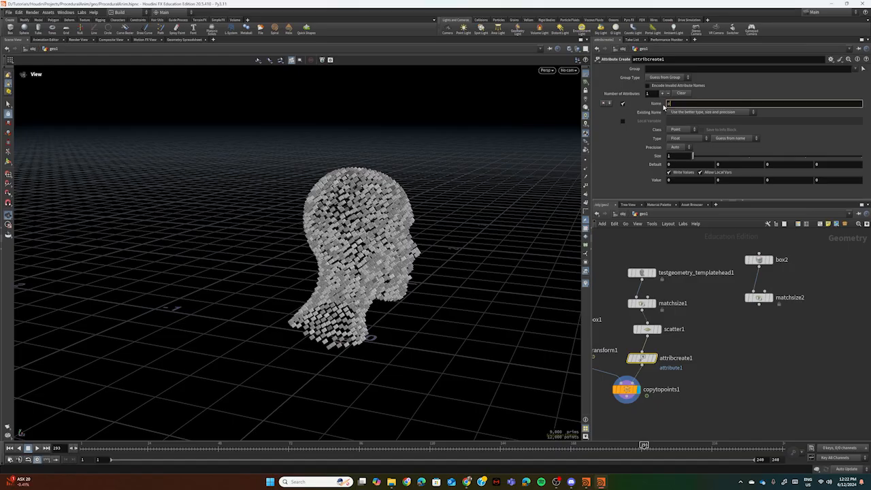
pyautogui.write('scale')
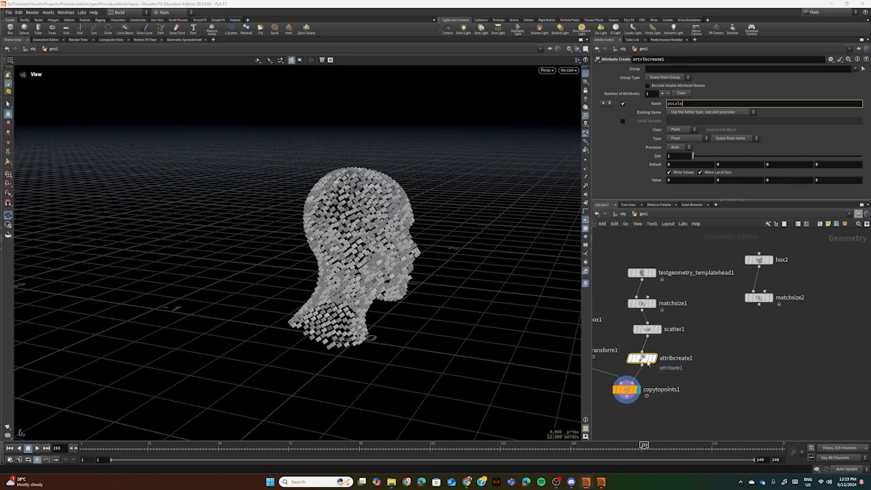
pyautogui.press('Return')
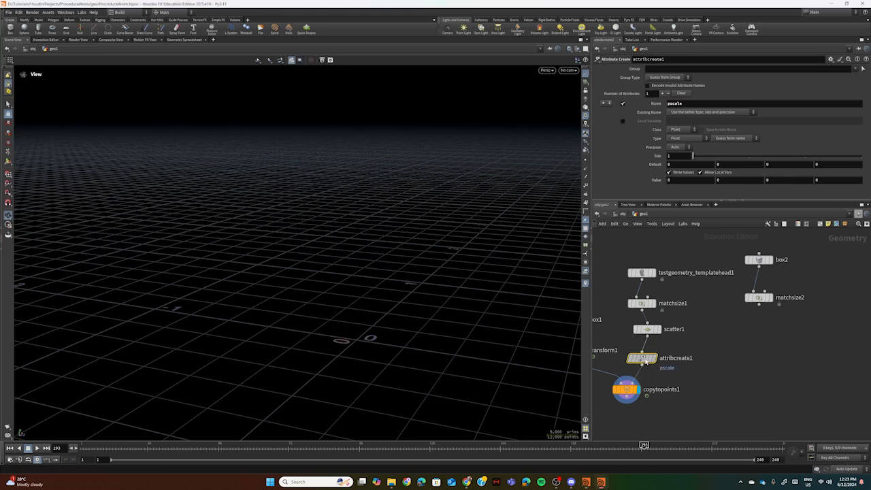
# Step: Duplicate the pscale Attribute Create node beneath the second box's Match Size, wire it in there, and set its first value to 1
pyautogui.keyDown('alt'); pyautogui.moveTo(645, 360); pyautogui.dragTo(760, 348); pyautogui.keyUp('alt')
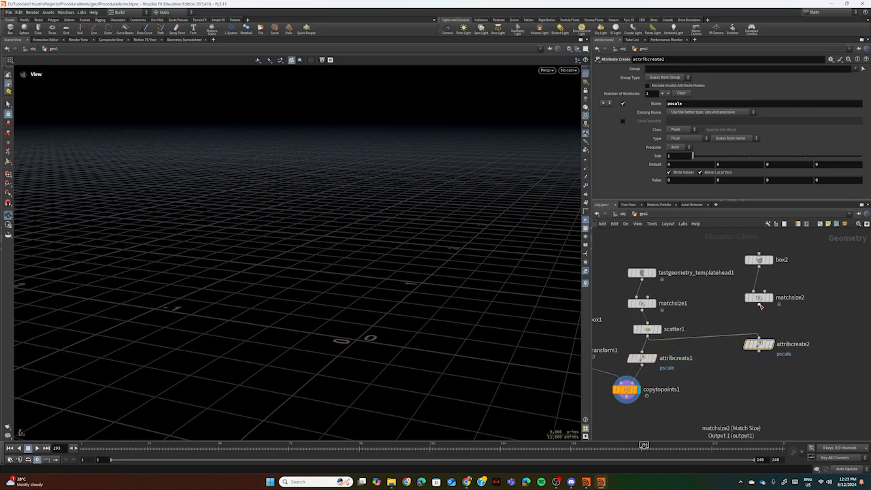
pyautogui.moveTo(760, 305); pyautogui.dragTo(759, 340)
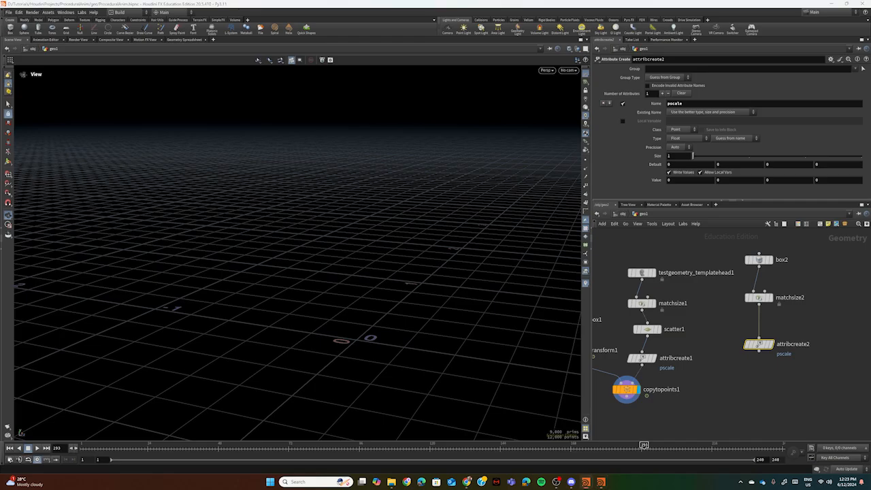
pyautogui.click(673, 181)
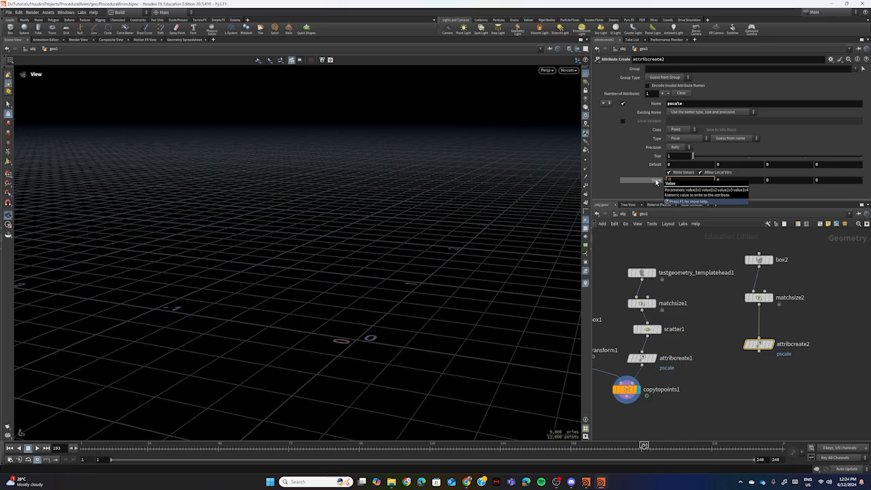
pyautogui.press('Return')
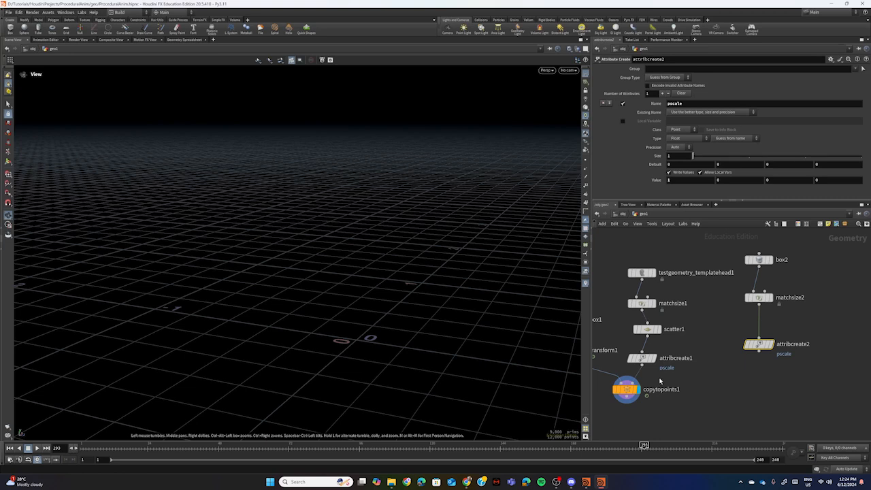
# Step: Space out the nodes, then add a Transform node fed by the second box's Attribute Create node and display it
pyautogui.moveTo(627, 392); pyautogui.dragTo(627, 418)
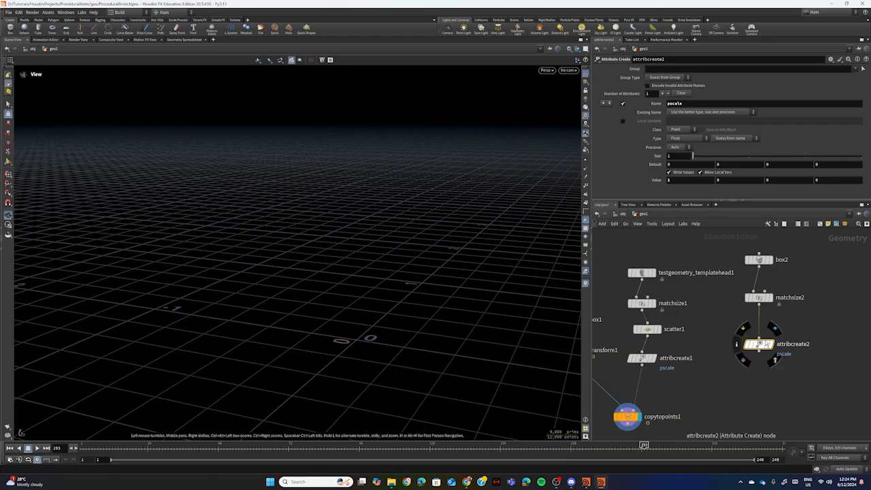
pyautogui.moveTo(762, 346); pyautogui.dragTo(754, 329)
pyautogui.press('Tab')
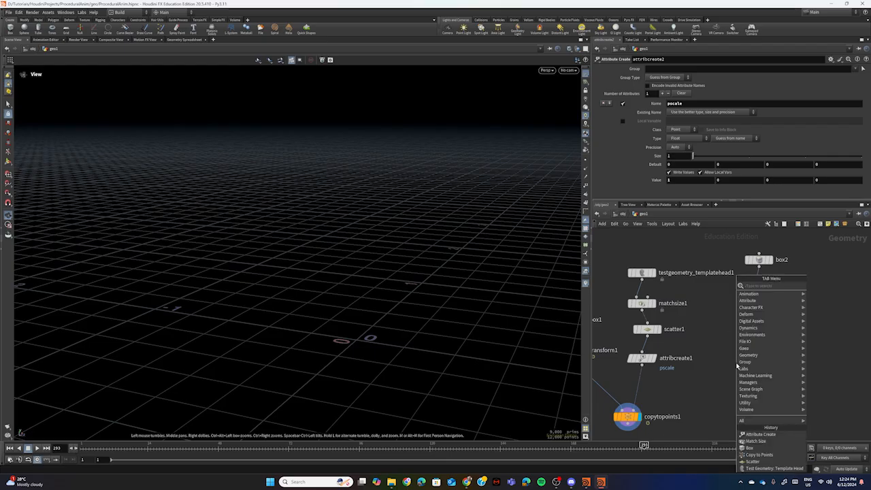
pyautogui.write('transform')
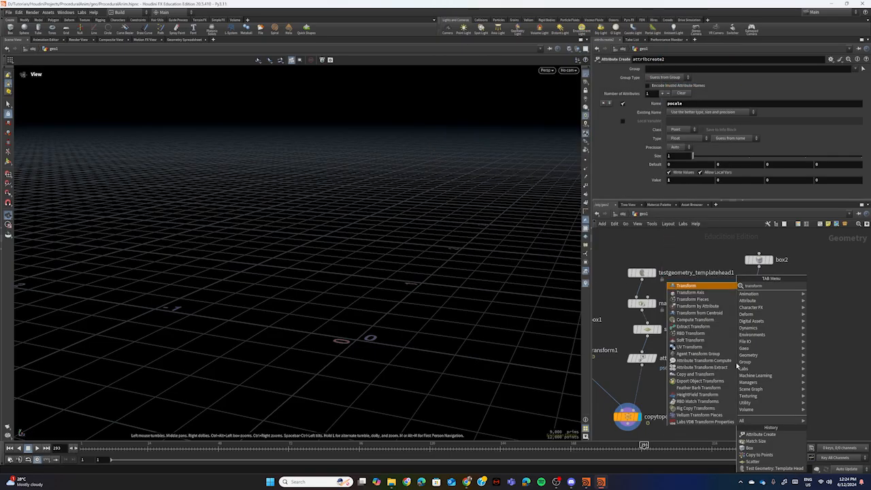
pyautogui.press('Return')
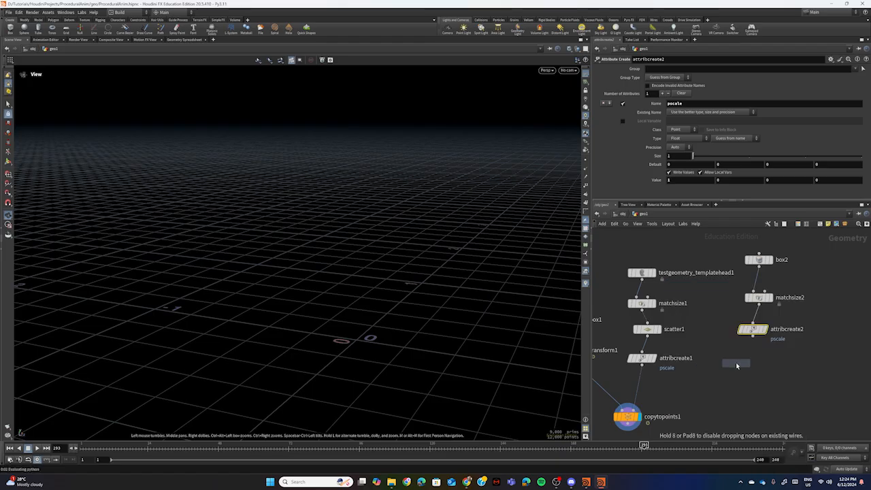
pyautogui.click(736, 364)
pyautogui.moveTo(752, 334); pyautogui.dragTo(736, 356)
pyautogui.moveTo(748, 366)
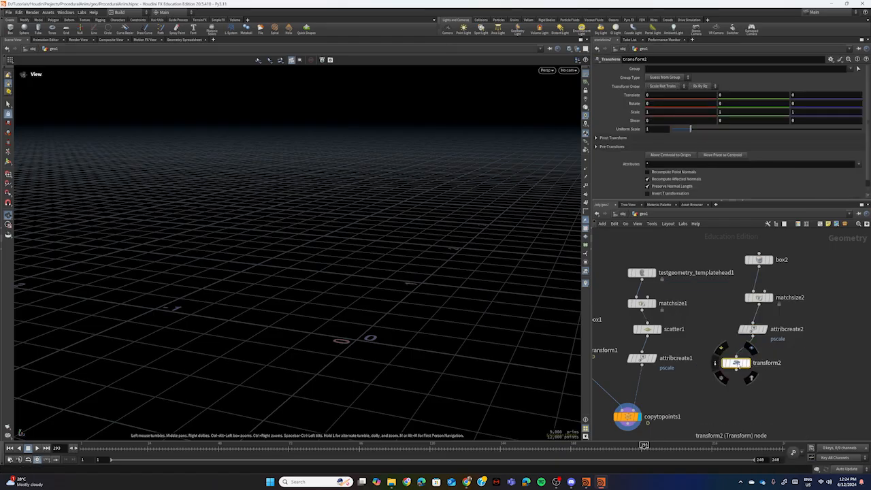
pyautogui.click(748, 364)
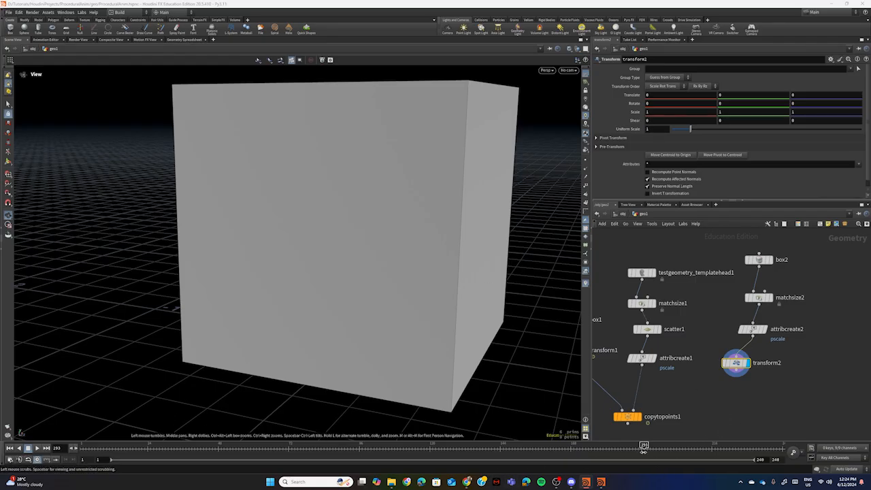
# Step: At frame 1, set the second box's Transform Translate Y to -4.55 and keyframe its translate, rotate and scale values
pyautogui.moveTo(644, 446); pyautogui.dragTo(84, 446)
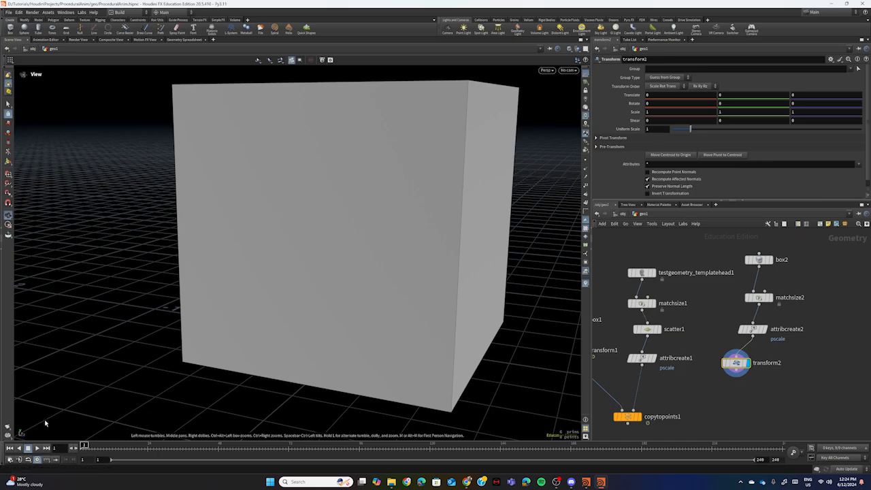
pyautogui.doubleClick(718, 95)
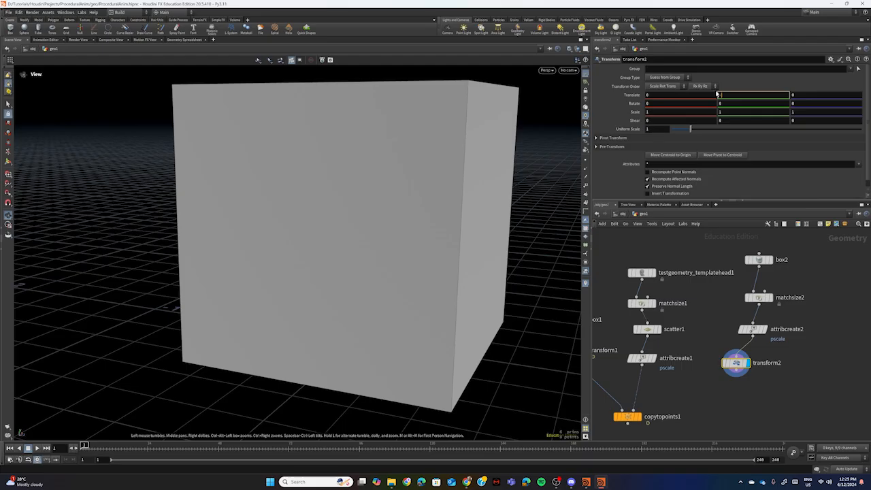
pyautogui.write('-4.55')
pyautogui.press('Return')
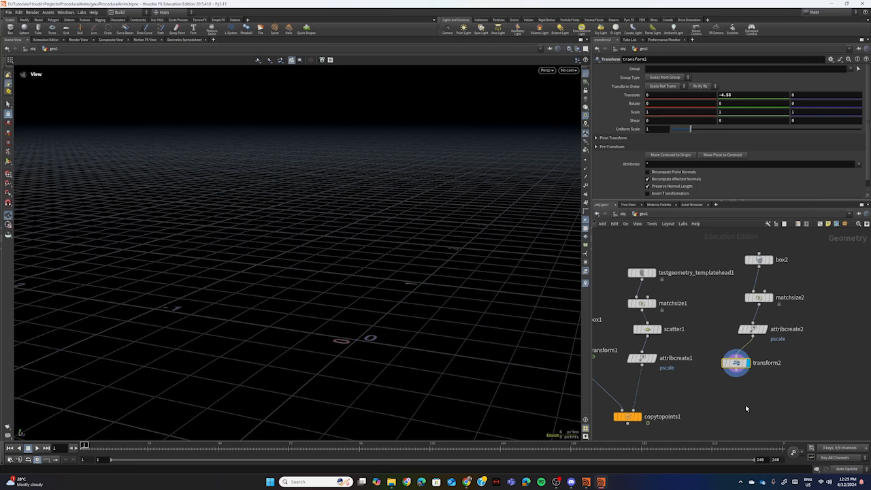
pyautogui.click(793, 454)
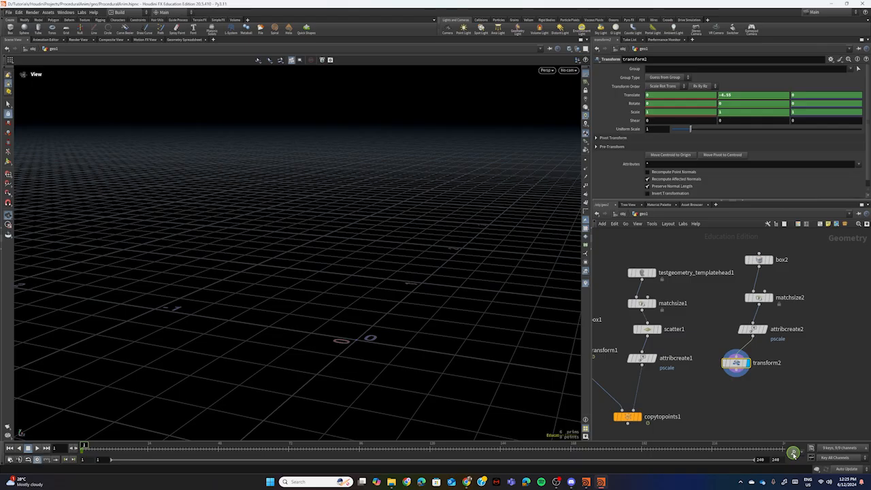
# Step: At frame 120, set the second box's Transform Translate Y to -3.65, keyframe its transform values, and scrub the motion
pyautogui.click(430, 452)
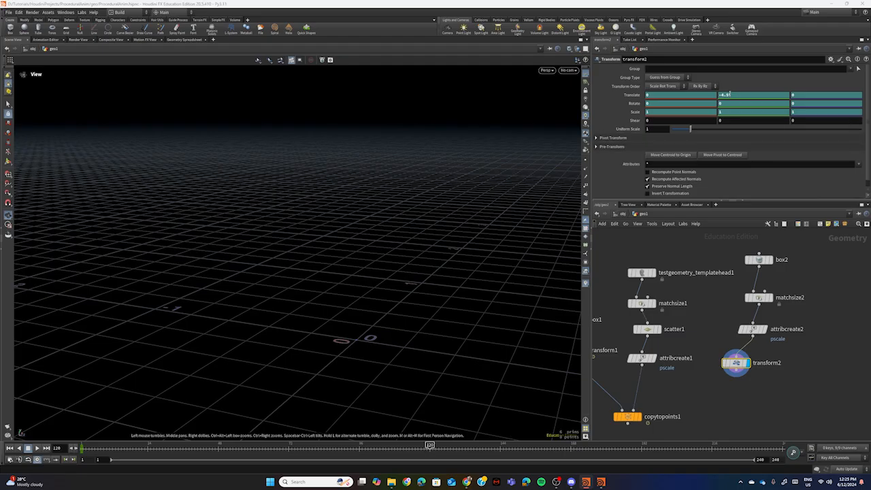
pyautogui.moveTo(734, 95); pyautogui.dragTo(706, 95)
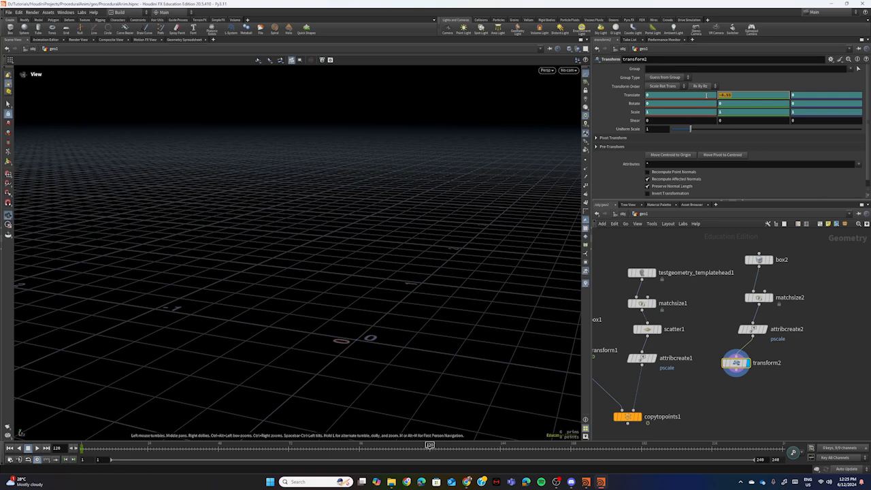
pyautogui.press('BackSpace')
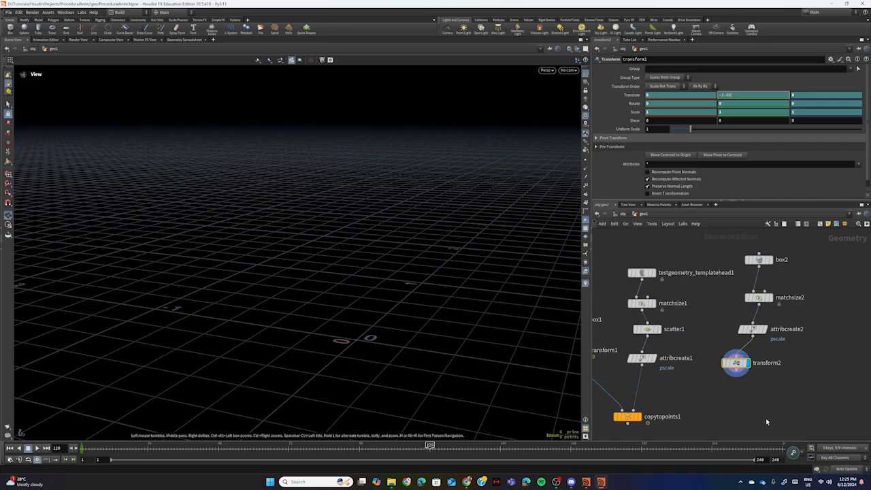
pyautogui.click(794, 455)
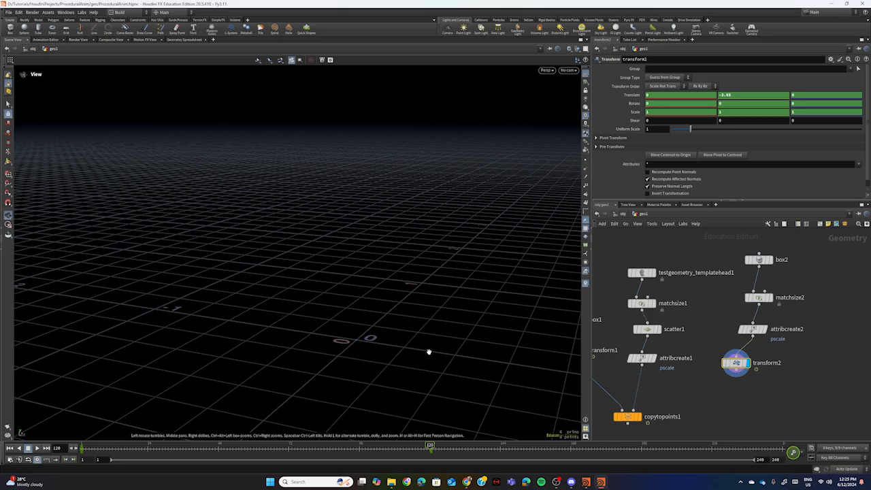
pyautogui.scroll(-5, 354, 300)
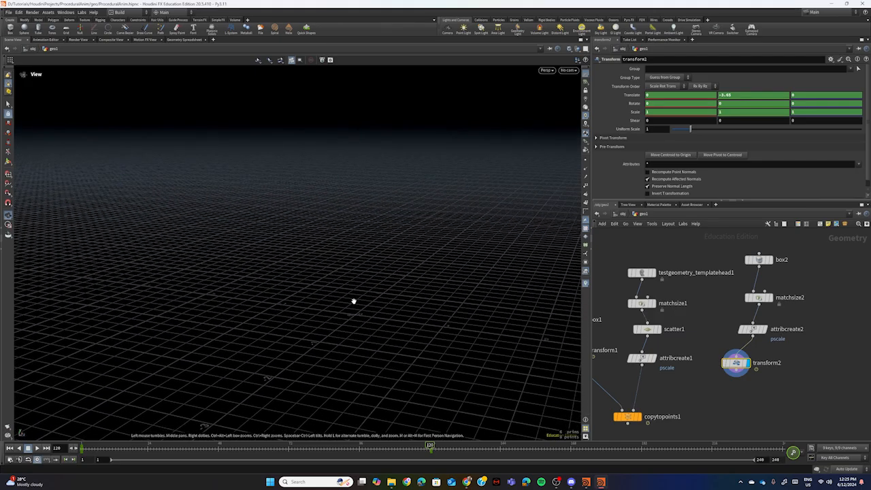
pyautogui.scroll(-8, 354, 301)
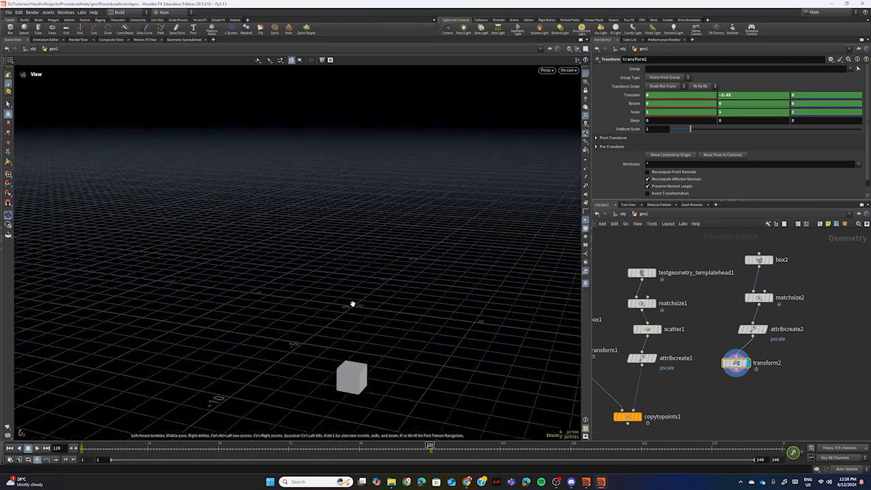
pyautogui.scroll(-1, 352, 304)
pyautogui.moveTo(387, 446); pyautogui.dragTo(430, 448)
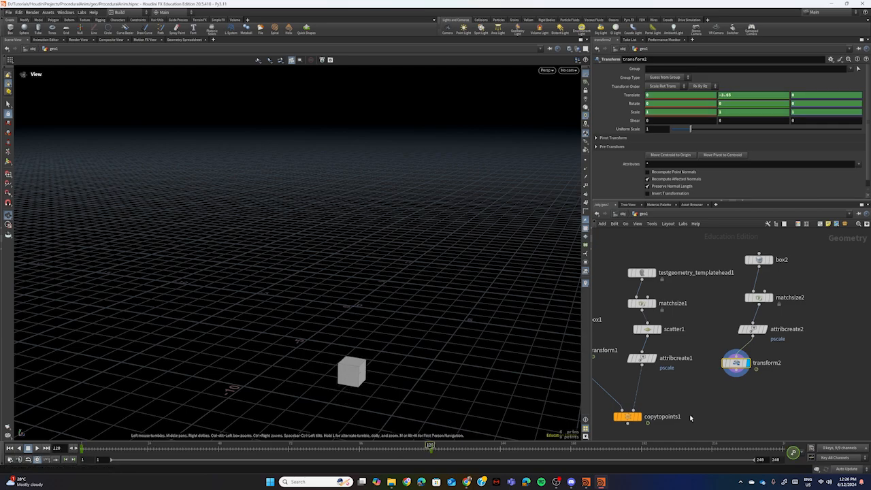
# Step: Add an Attribute Transfer node, feeding the head's pscale Attribute Create into its first input and the second box's Transform into its second
pyautogui.click(748, 402)
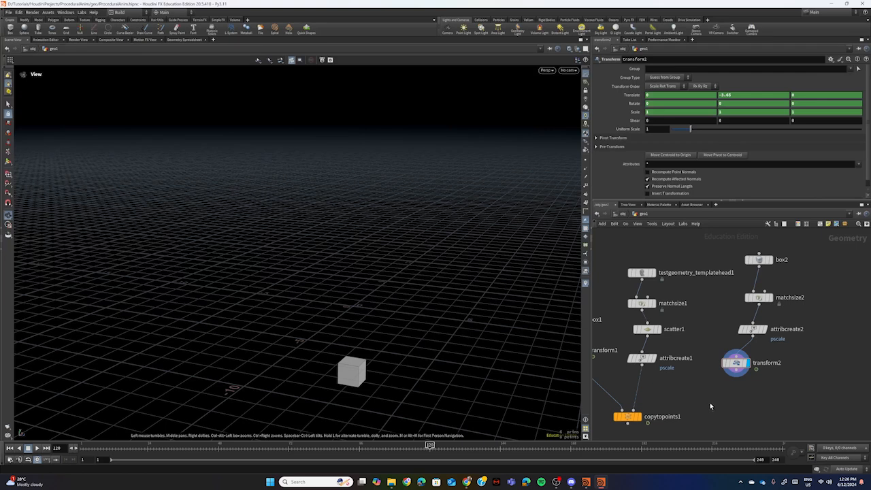
pyautogui.press('Tab')
pyautogui.write('att')
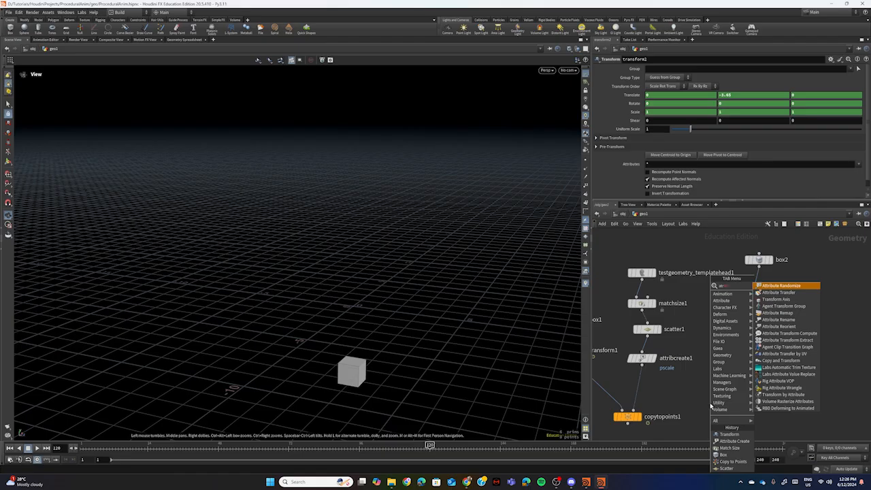
pyautogui.press('BackSpace')
pyautogui.press('BackSpace')
pyautogui.press('BackSpace')
pyautogui.press('BackSpace')
pyautogui.press('BackSpace')
pyautogui.write('atribute r')
pyautogui.click(799, 297)
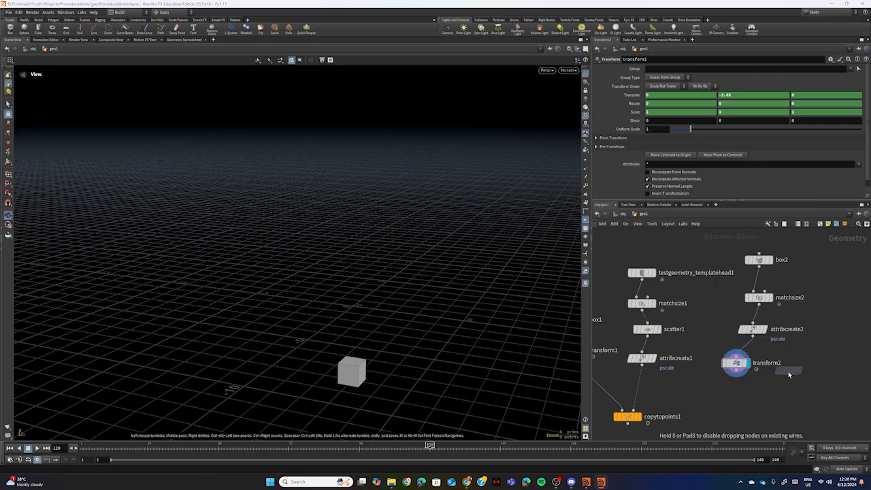
pyautogui.click(719, 396)
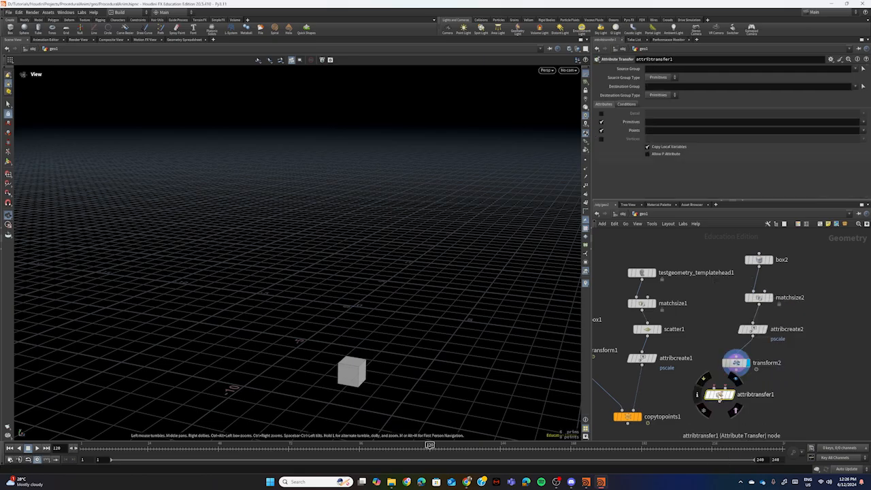
pyautogui.moveTo(719, 399); pyautogui.dragTo(707, 408)
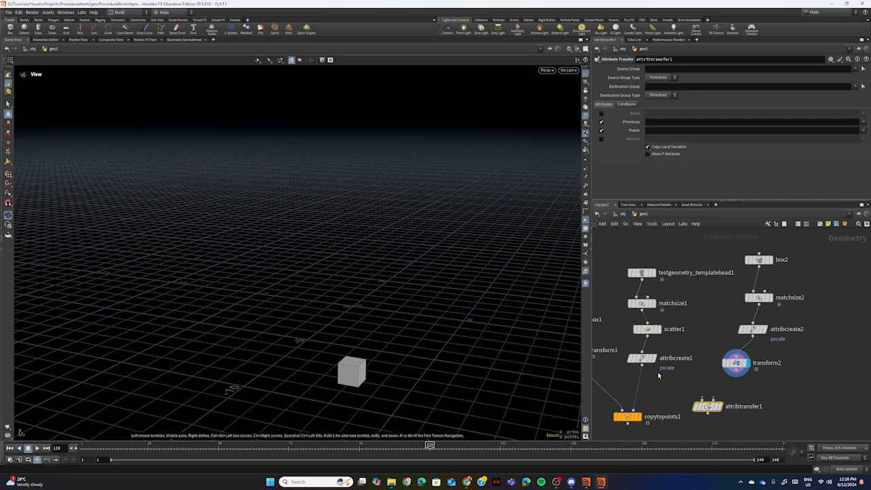
pyautogui.moveTo(644, 368); pyautogui.dragTo(702, 401)
pyautogui.moveTo(736, 372); pyautogui.dragTo(713, 401)
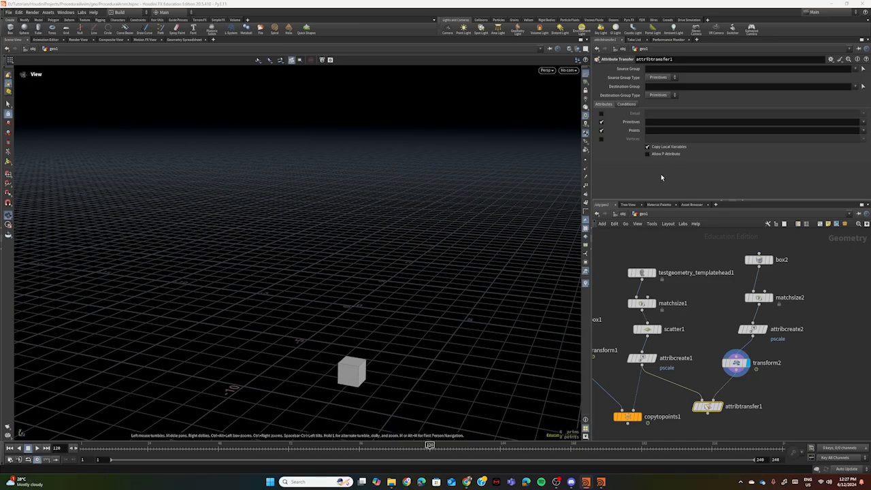
# Step: Set both the Source Group Type and Destination Group Type of the Attribute Transfer node to Points
pyautogui.click(671, 78)
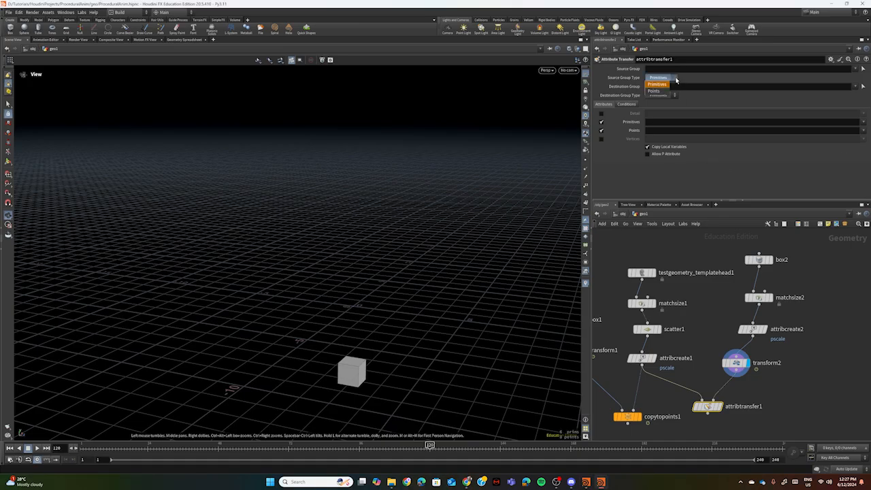
pyautogui.click(655, 90)
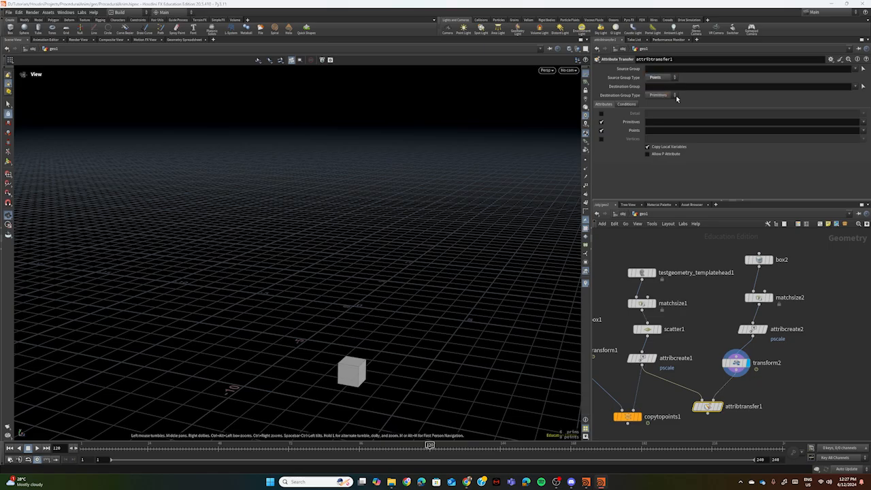
pyautogui.click(674, 95)
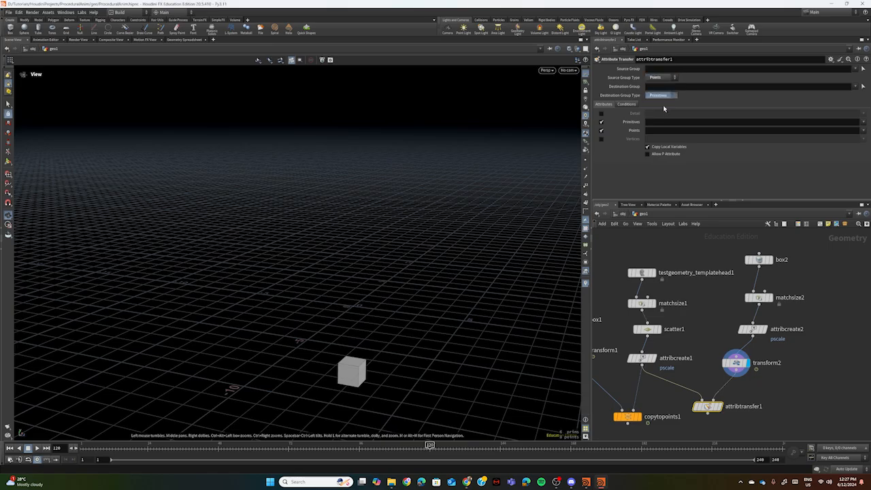
pyautogui.click(663, 107)
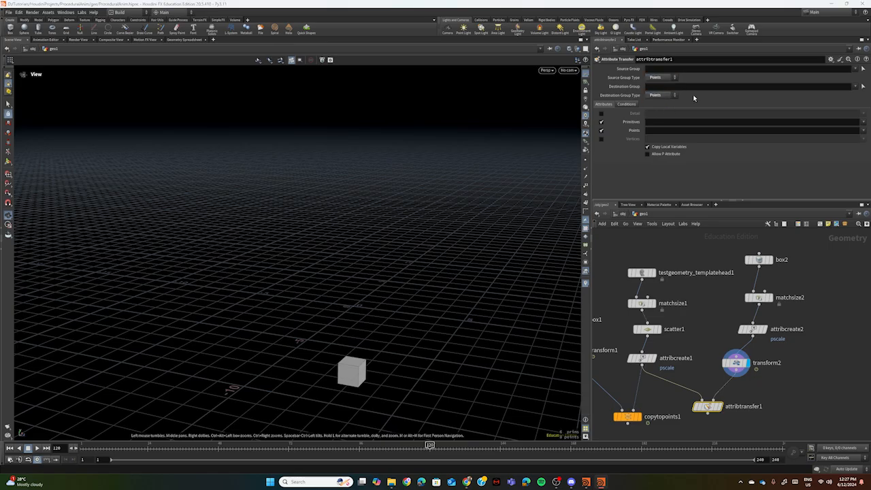
# Step: In the Attribute Transfer conditions, set the Distance Threshold to 3.51 and the Blend Width to 0.11
pyautogui.click(627, 104)
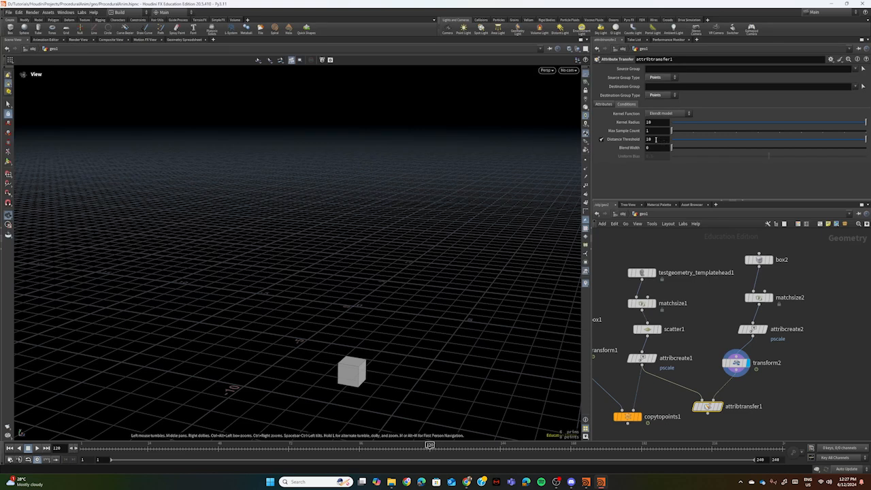
pyautogui.moveTo(656, 139); pyautogui.dragTo(646, 138)
pyautogui.write('3.51')
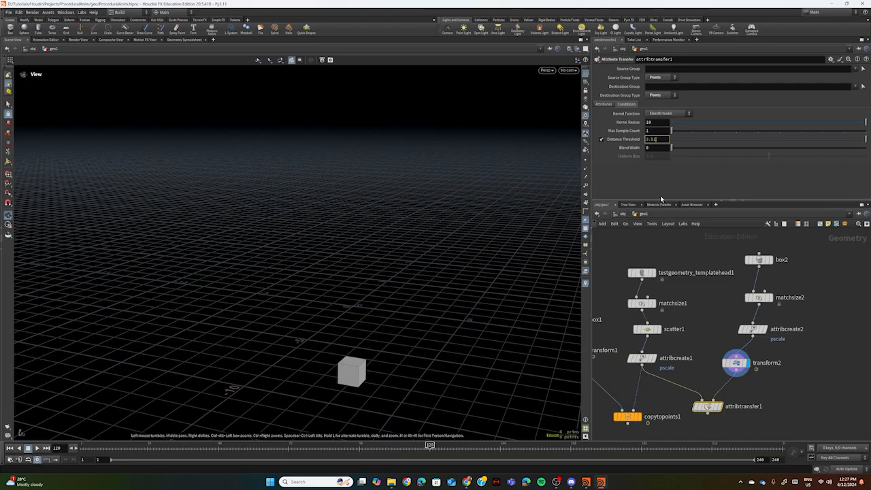
pyautogui.click(654, 147)
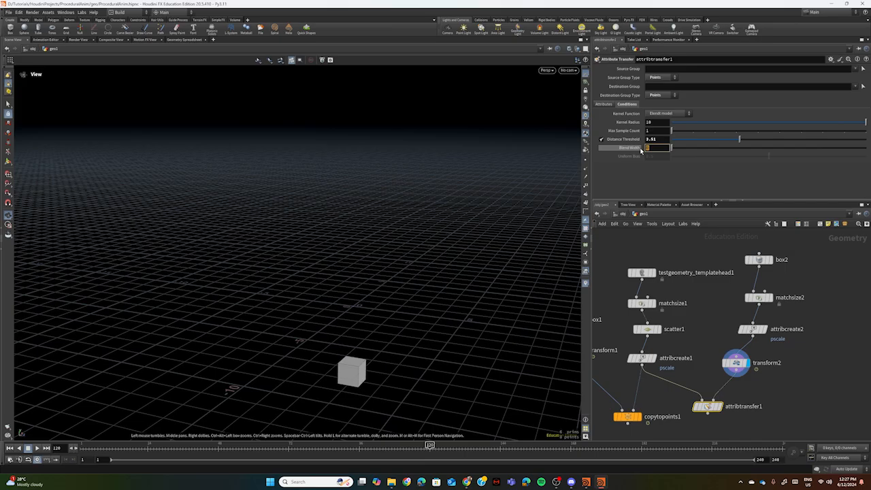
pyautogui.moveTo(641, 150)
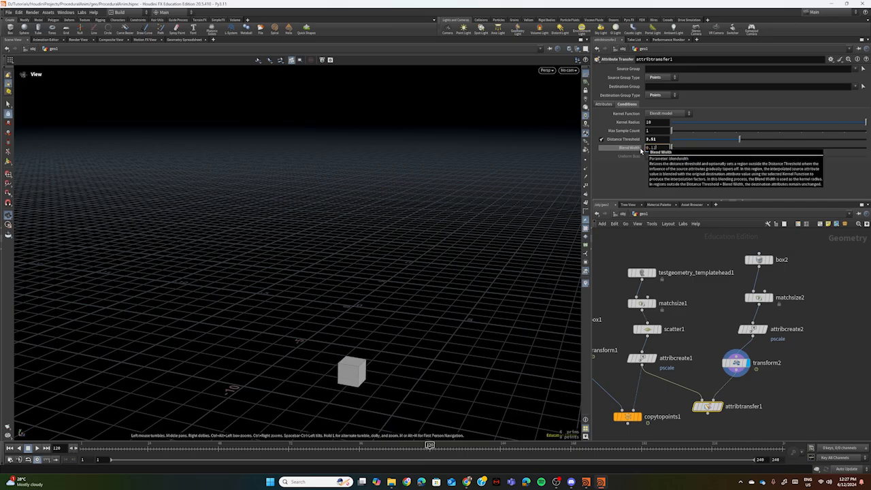
pyautogui.click(819, 281)
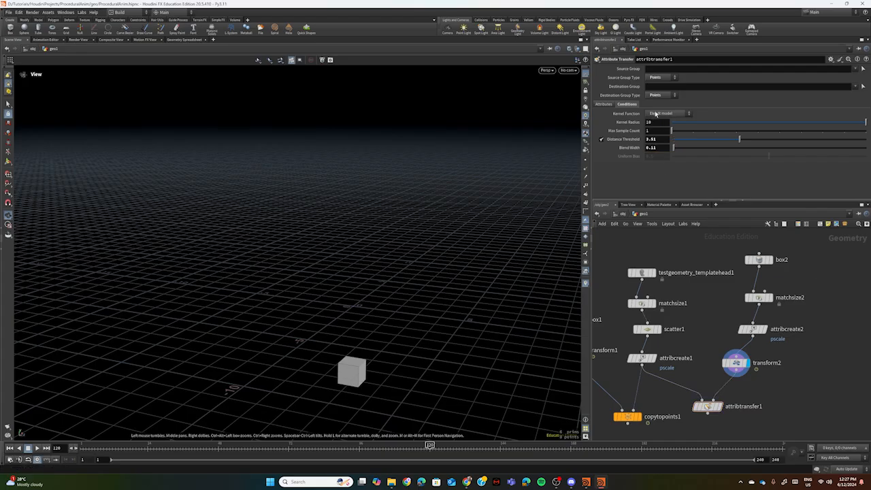
pyautogui.click(689, 114)
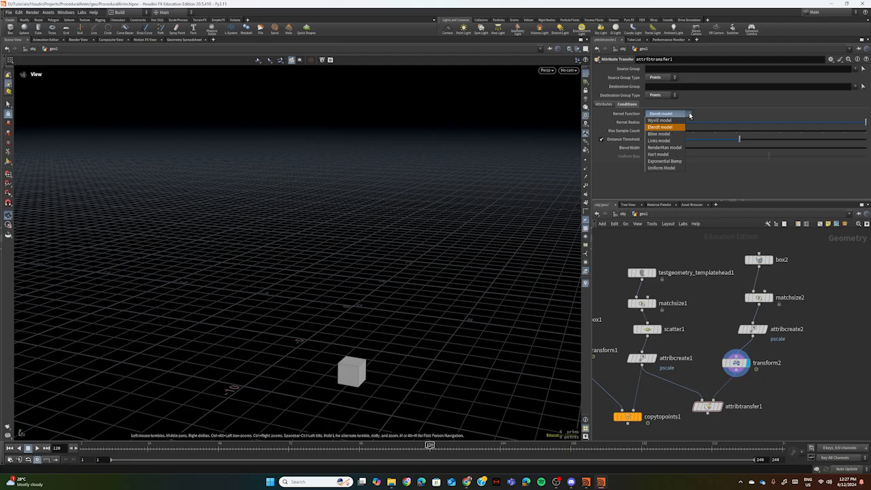
pyautogui.click(690, 115)
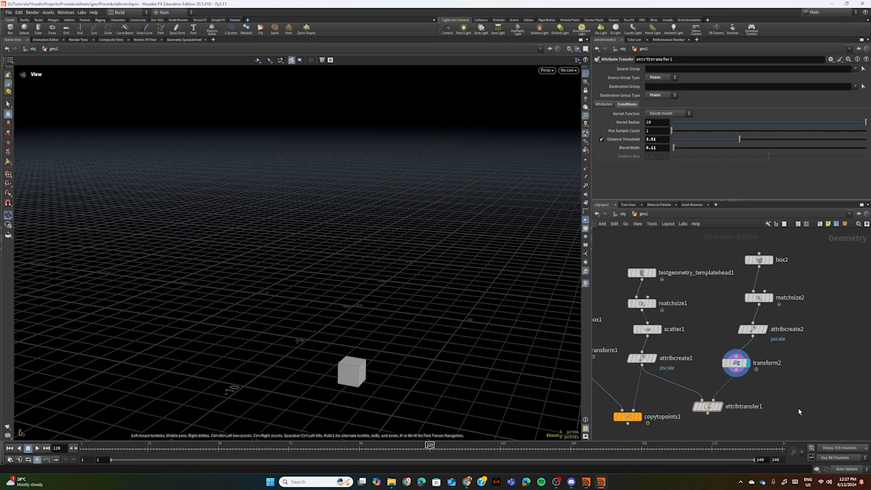
# Step: Move the Copy to Points node down, wire the Attribute Transfer output into its second input, and display it
pyautogui.moveTo(798, 408); pyautogui.dragTo(804, 308, button='middle')
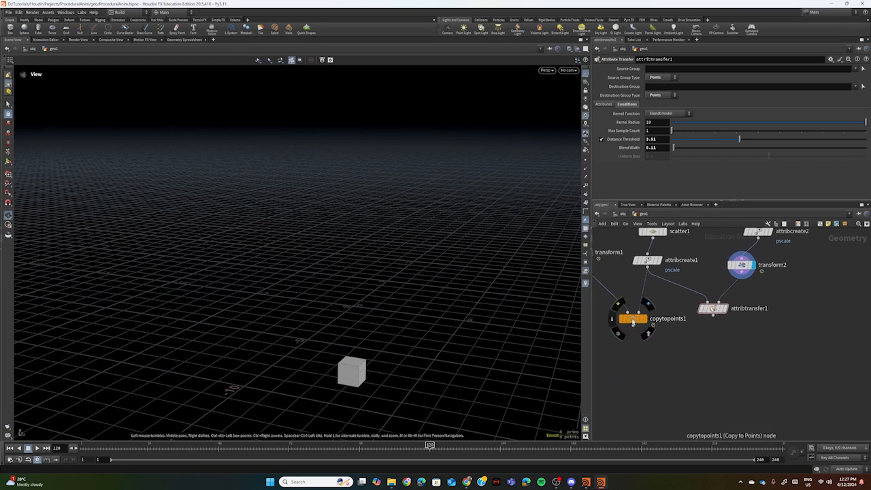
pyautogui.moveTo(632, 321); pyautogui.dragTo(647, 366)
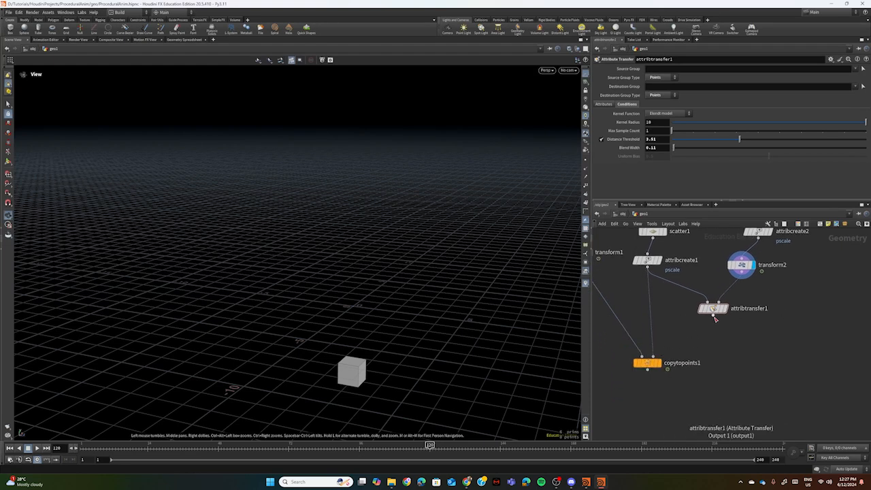
pyautogui.moveTo(714, 315); pyautogui.dragTo(653, 356)
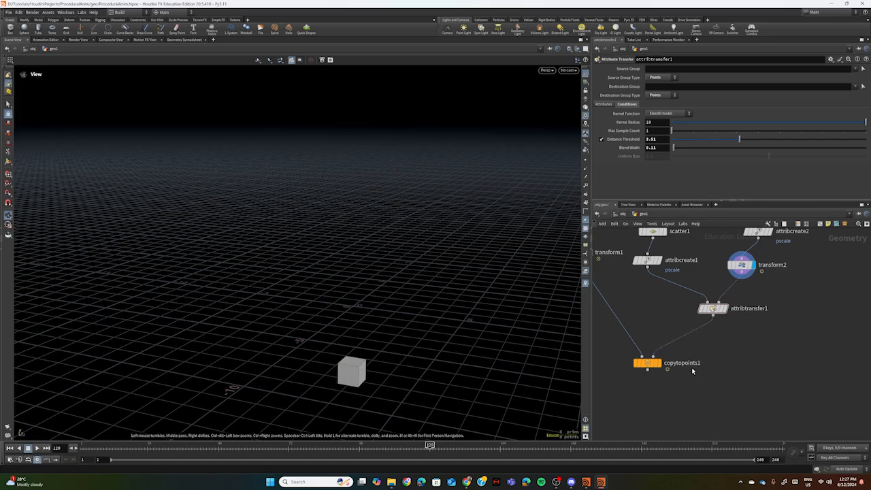
pyautogui.click(657, 364)
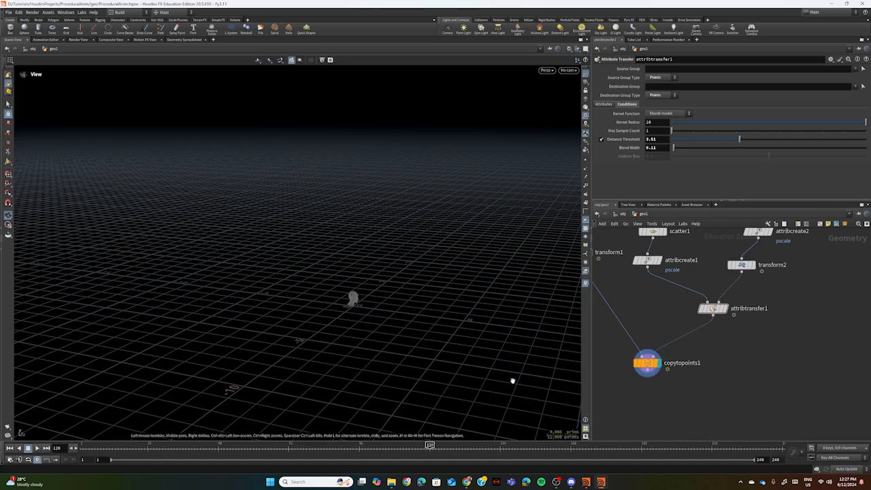
# Step: Play the animation from frame 1 to about frame 122 and examine the boxes copied onto the head up close
pyautogui.scroll(5, 327, 329)
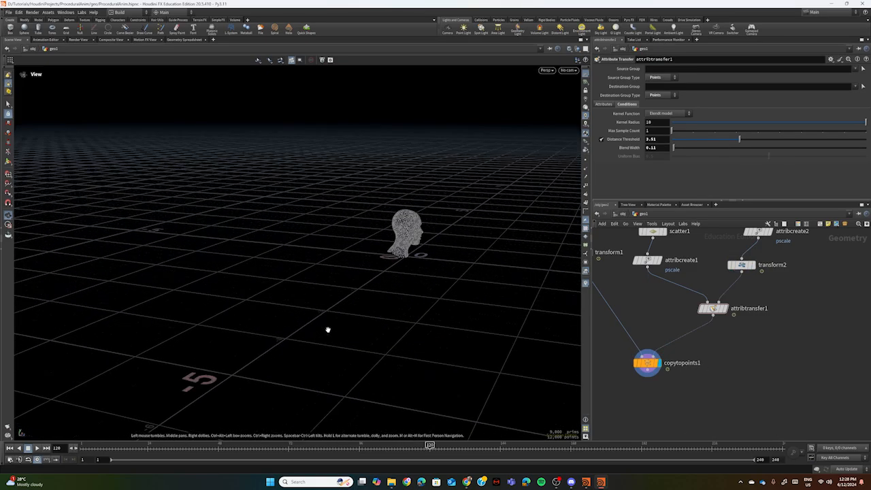
pyautogui.scroll(5, 328, 329)
pyautogui.moveTo(506, 217); pyautogui.dragTo(386, 366, button='middle')
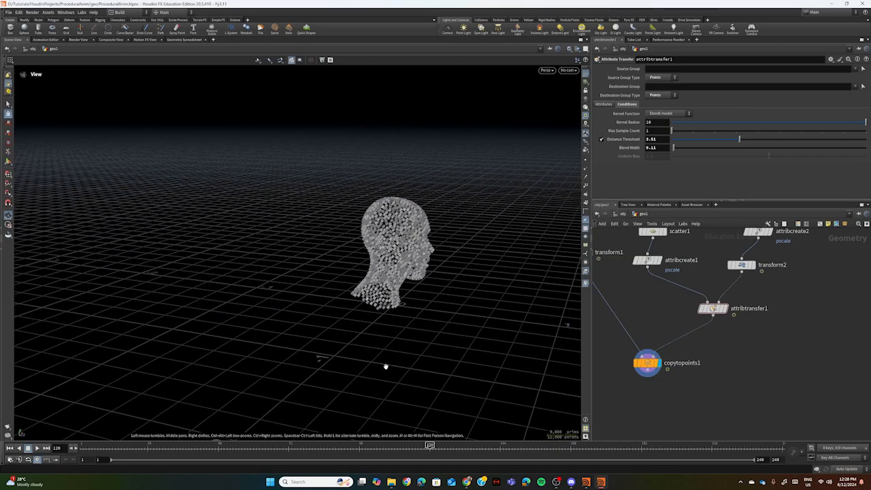
pyautogui.scroll(5, 445, 305)
pyautogui.moveTo(445, 306); pyautogui.dragTo(436, 360, button='middle')
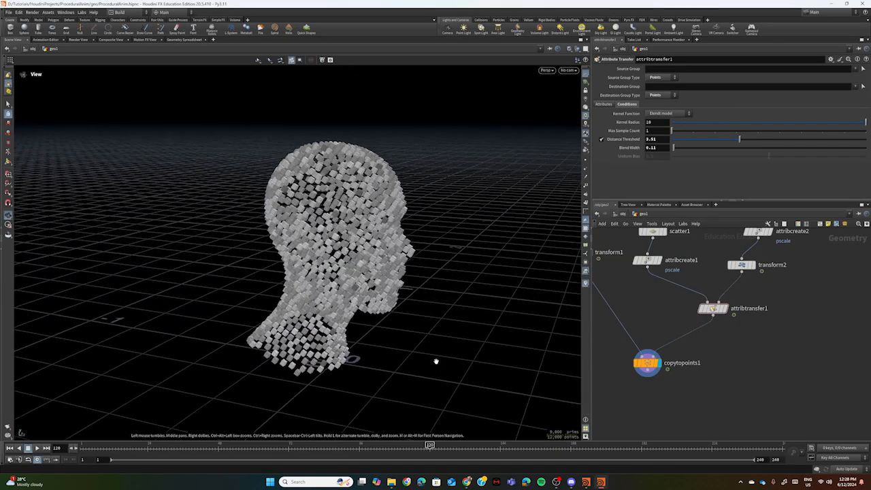
pyautogui.click(84, 449)
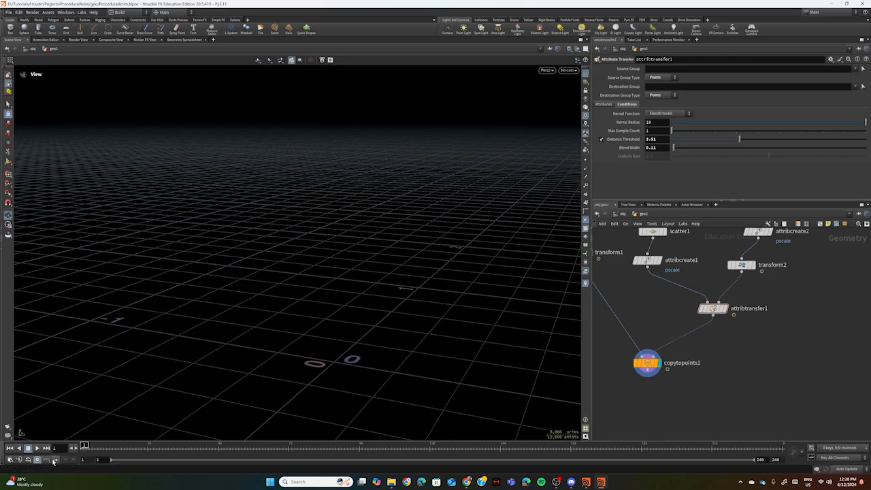
pyautogui.click(37, 448)
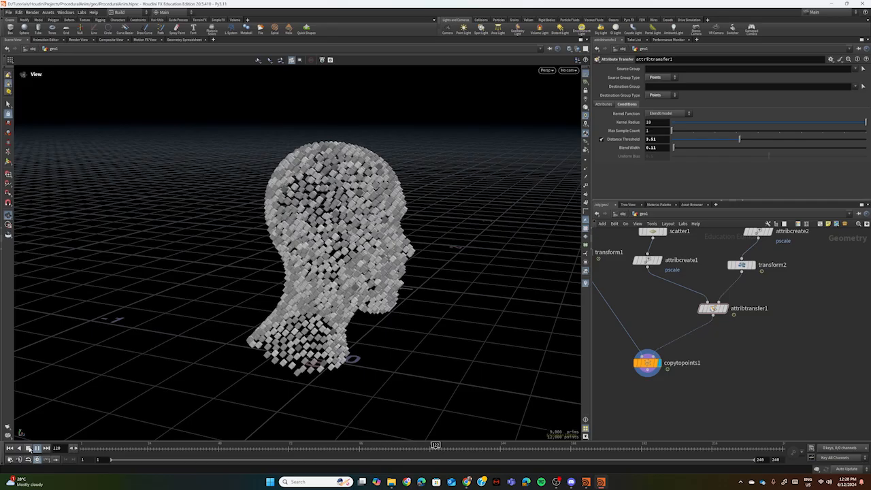
pyautogui.click(28, 448)
pyautogui.scroll(10, 352, 279)
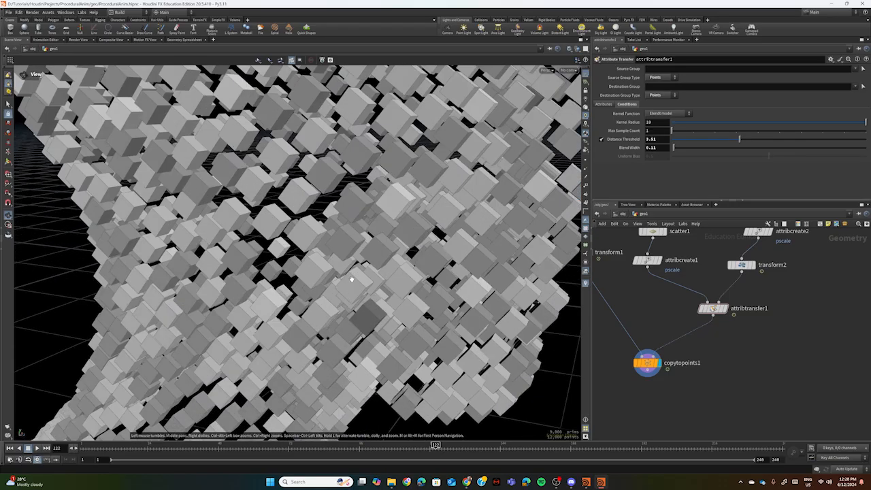
pyautogui.scroll(-6, 314, 303)
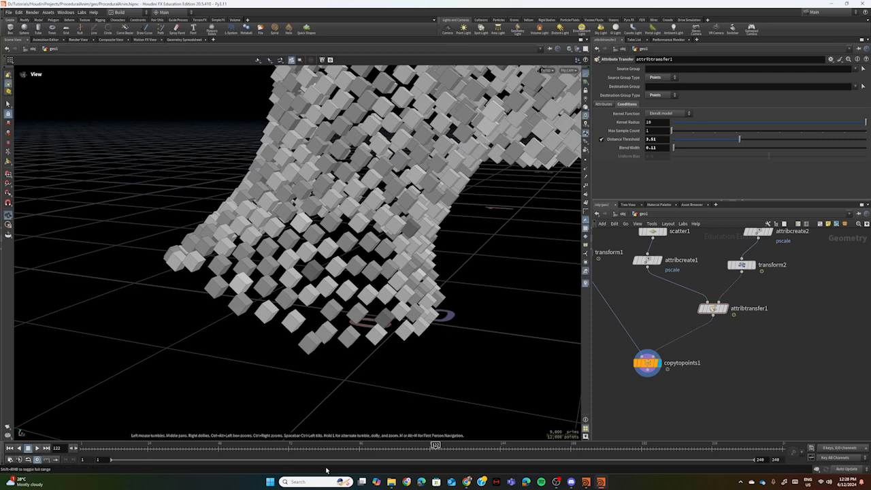
# Step: Return to frame 1 and replay the animation to examine how the boxes grow across the head
pyautogui.moveTo(436, 445); pyautogui.dragTo(83, 446)
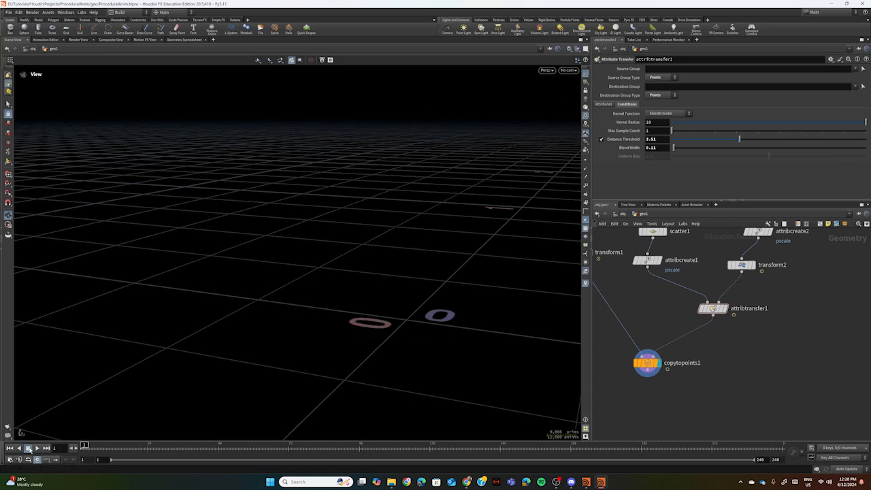
pyautogui.click(37, 448)
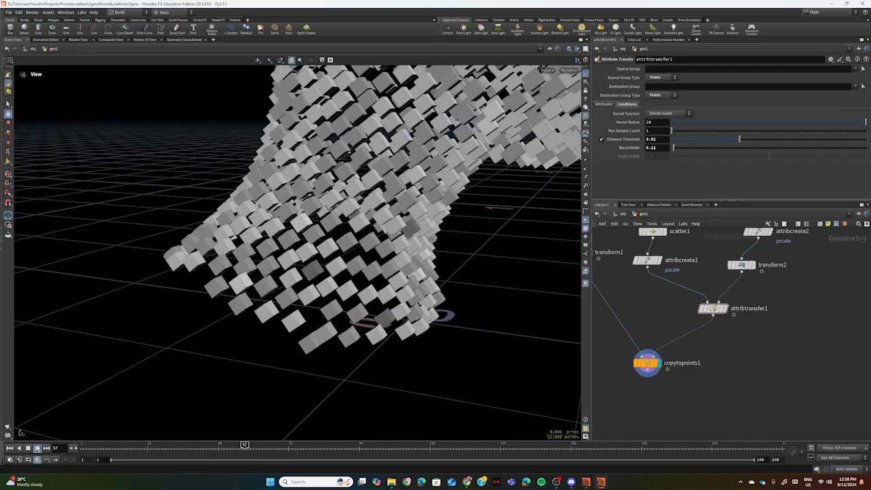
pyautogui.click(27, 449)
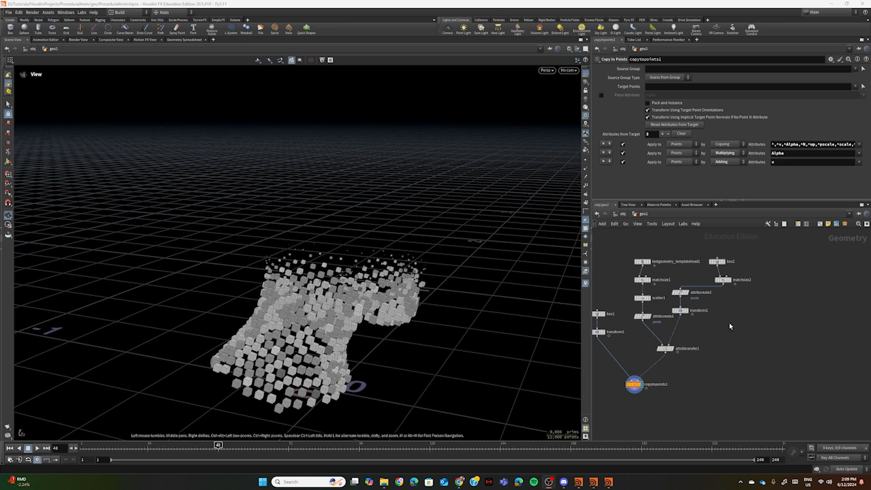
# Step: Add a Color node to the network and duplicate it twice to have three Color nodes side by side
pyautogui.press('Tab')
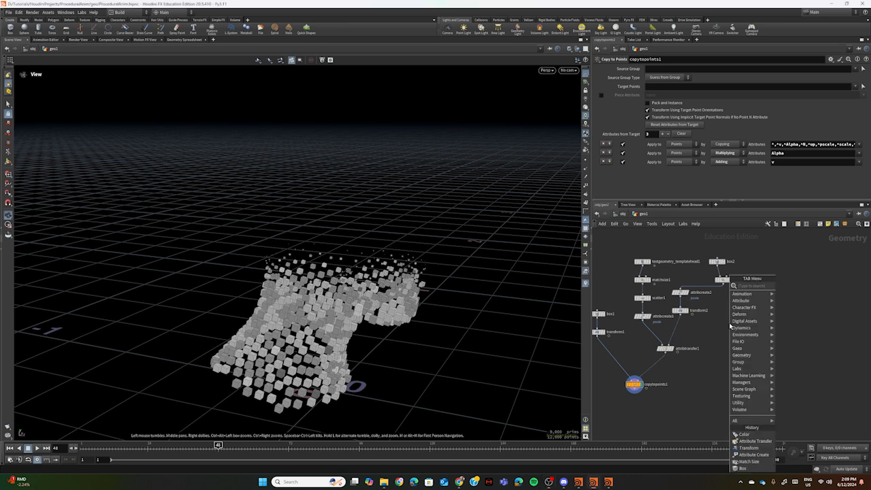
pyautogui.write('col')
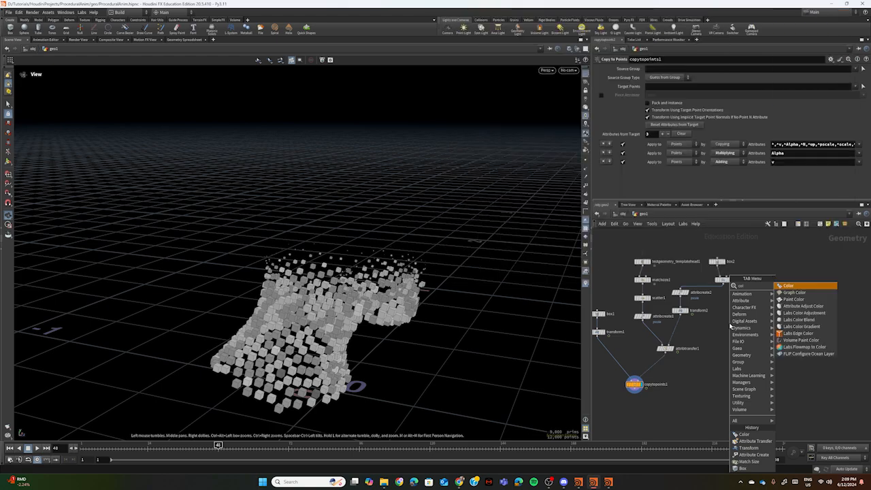
pyautogui.write('or')
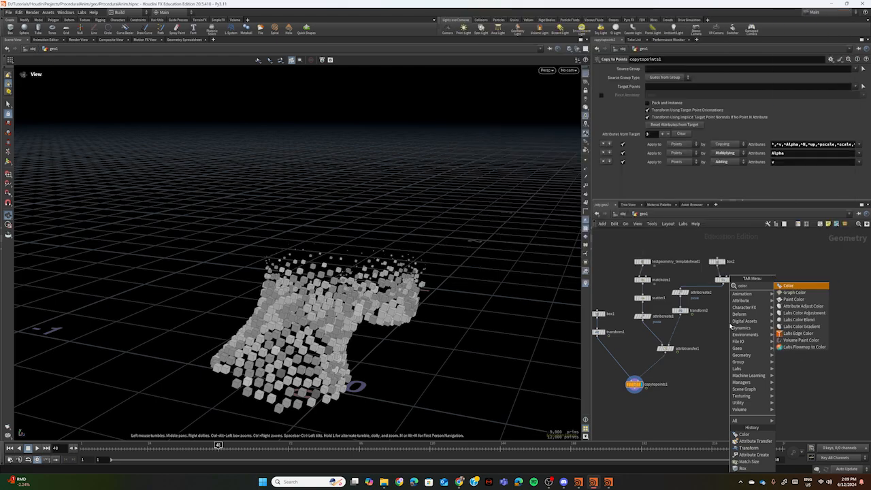
pyautogui.press('Return')
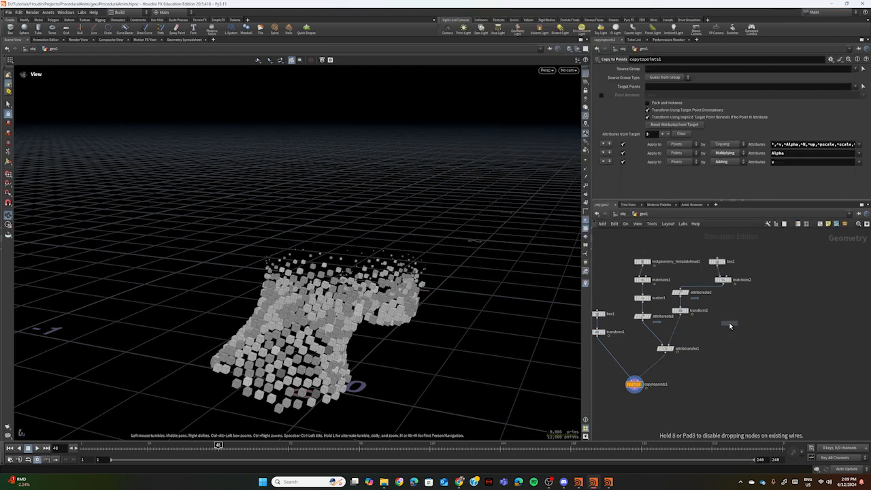
pyautogui.click(729, 322)
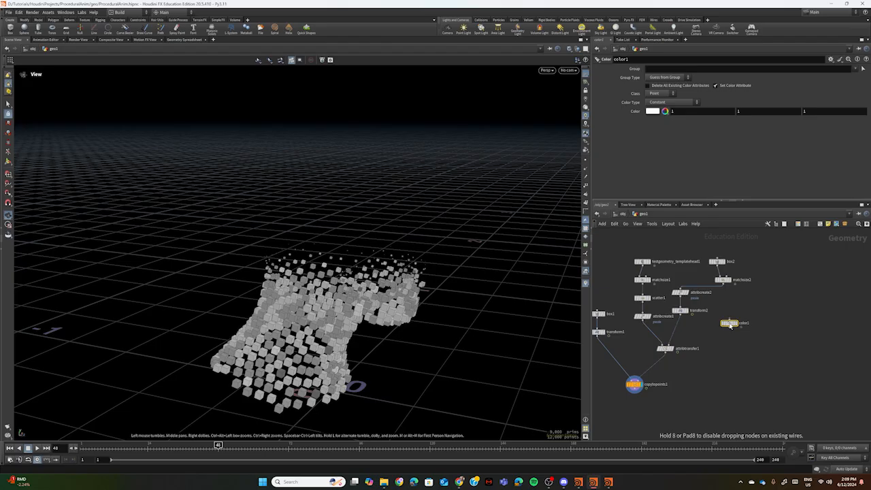
pyautogui.moveTo(730, 325); pyautogui.dragTo(801, 326)
pyautogui.moveTo(727, 321)
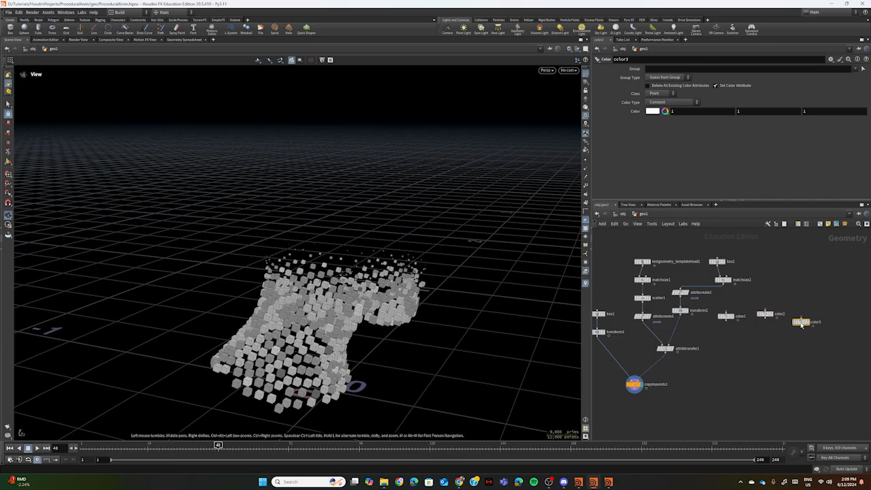
# Step: Set the color of the color1 node to pure red (1, 0, 0)
pyautogui.click(726, 316)
pyautogui.click(653, 112)
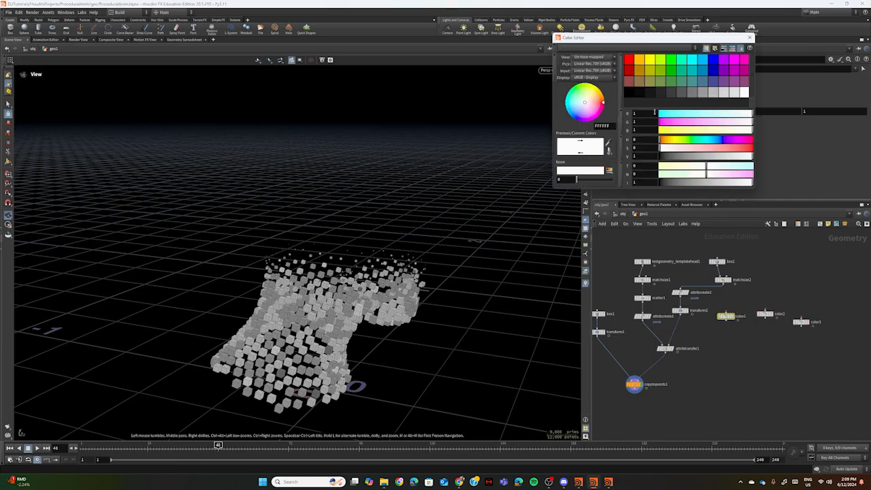
pyautogui.click(629, 60)
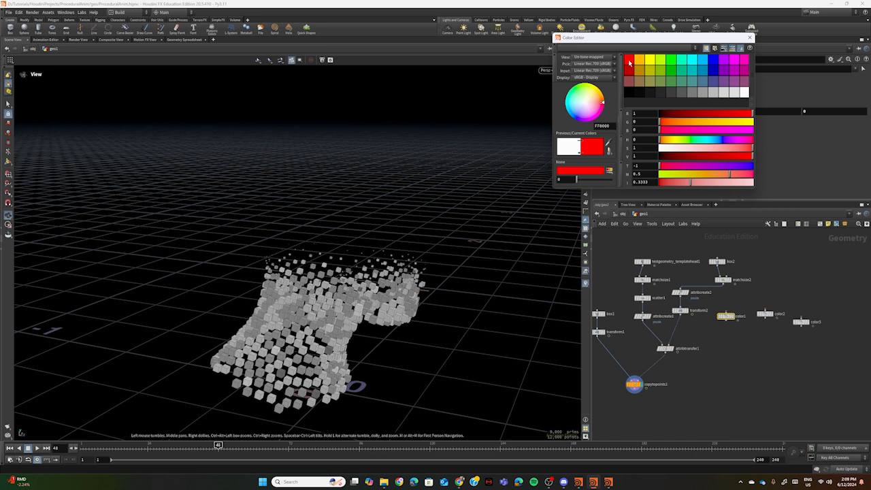
pyautogui.click(751, 37)
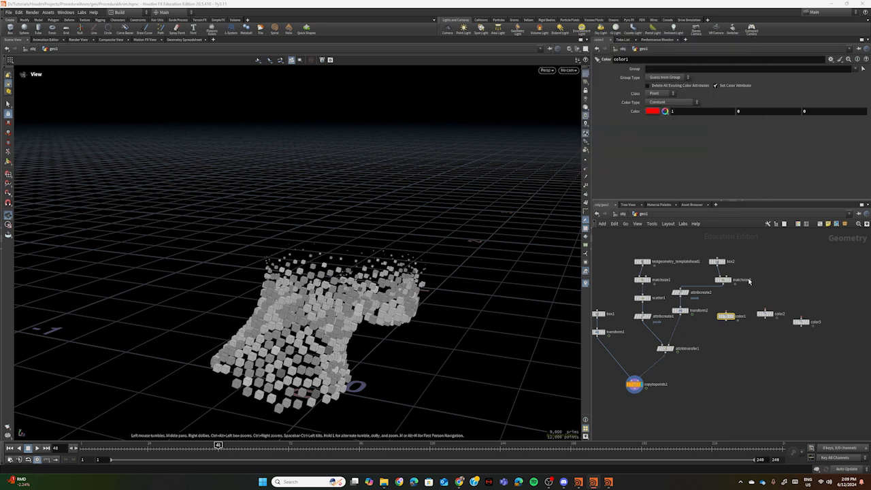
# Step: Set the color of the color2 node to pure blue (0, 0, 1)
pyautogui.click(766, 314)
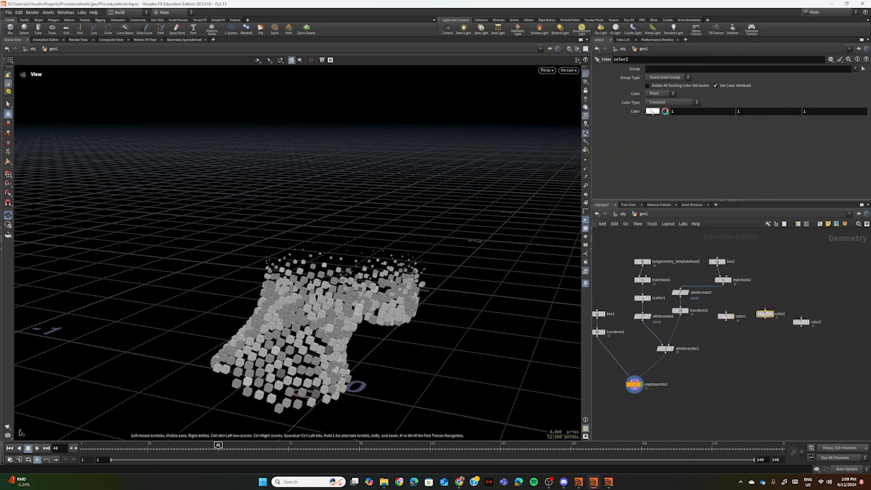
pyautogui.click(652, 112)
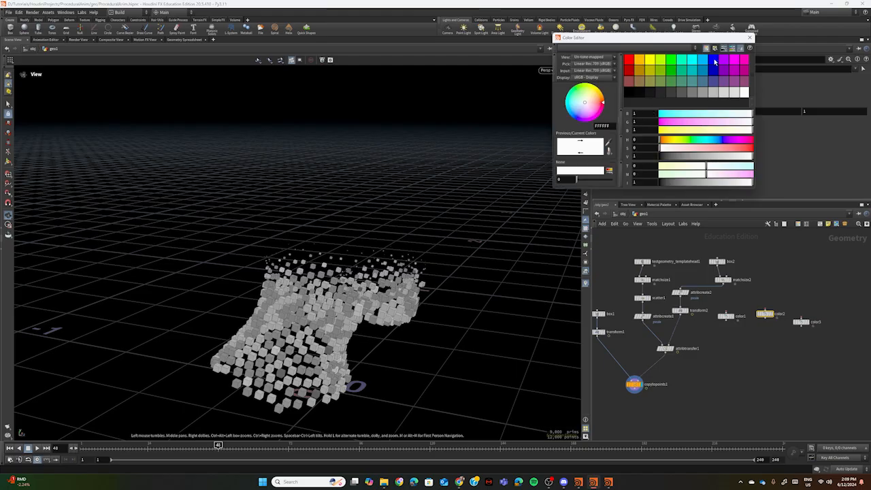
pyautogui.click(716, 59)
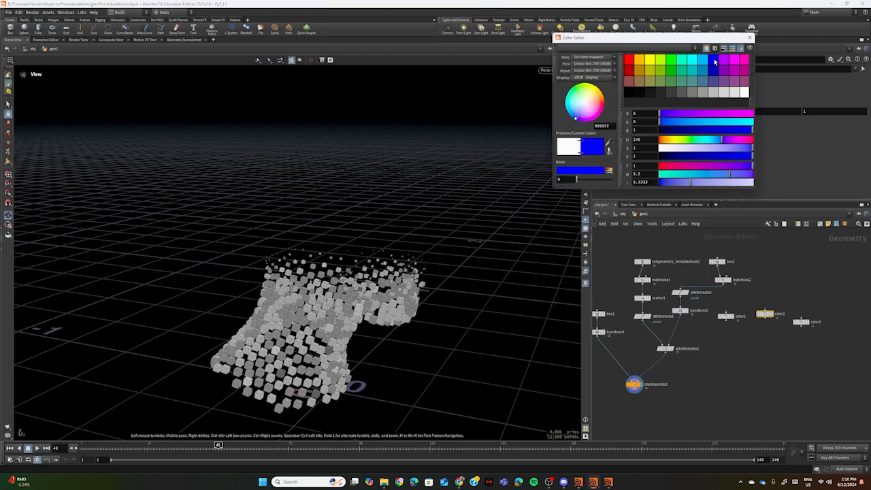
pyautogui.click(751, 38)
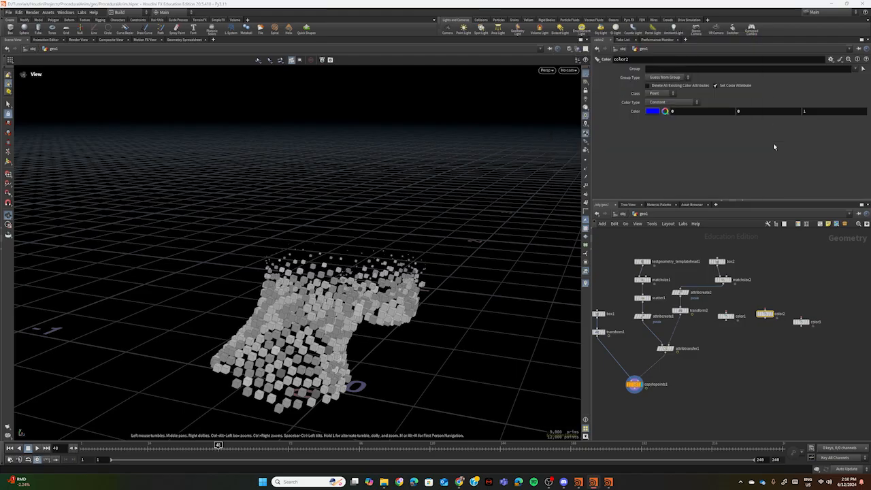
# Step: Set the color of the color3 node to yellow (1, 1, 0)
pyautogui.click(801, 323)
pyautogui.click(652, 111)
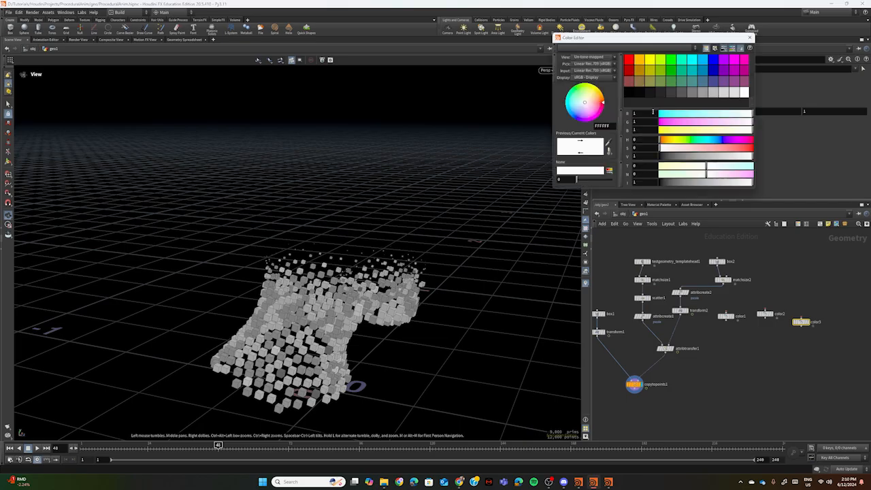
pyautogui.click(650, 61)
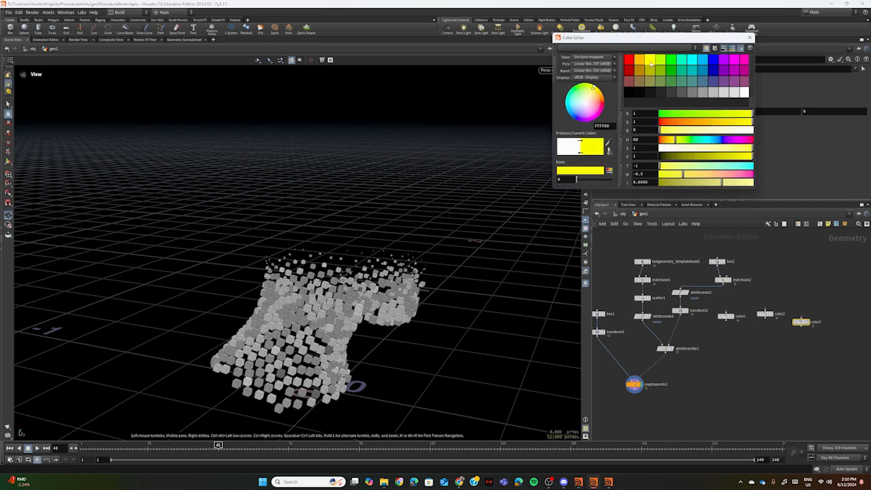
pyautogui.click(751, 38)
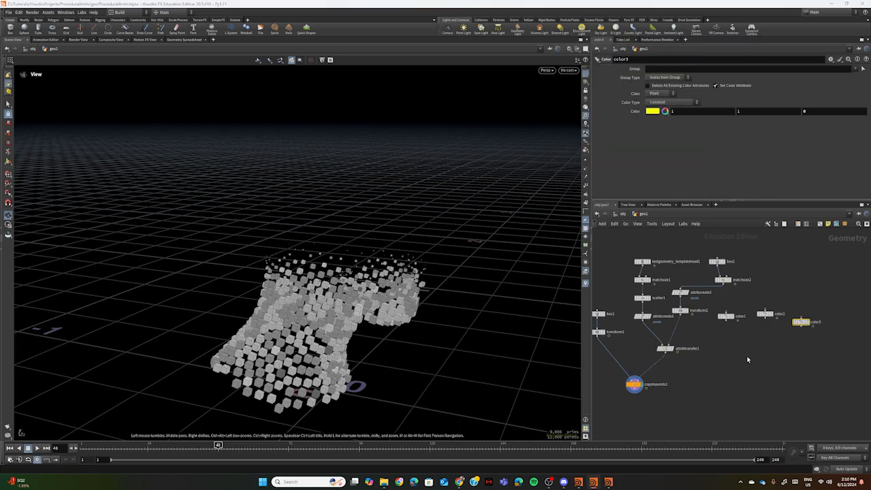
# Step: Insert color1 between attribcreate1 and attribtransfer1, and scrub the timeline back to frame 5
pyautogui.moveTo(727, 317)
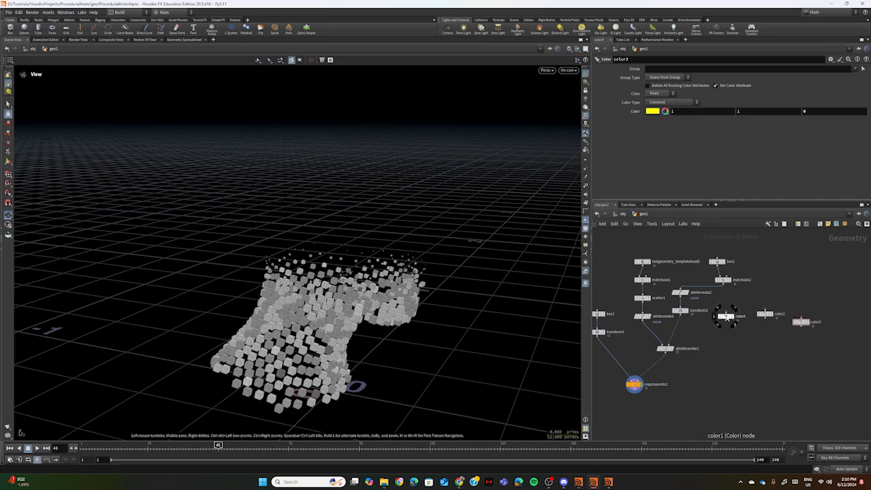
pyautogui.moveTo(727, 317); pyautogui.dragTo(651, 334)
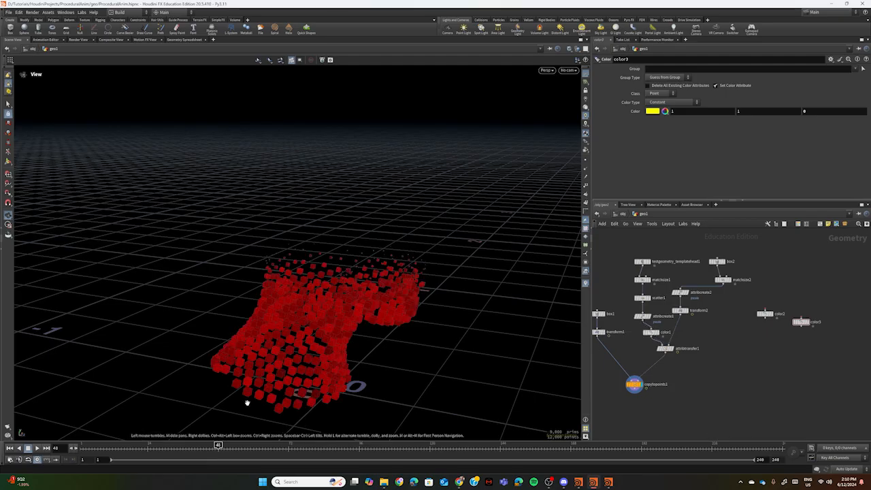
pyautogui.moveTo(217, 445)
pyautogui.mouseDown()
pyautogui.moveTo(87, 445)
pyautogui.moveTo(408, 448)
pyautogui.moveTo(230, 460)
pyautogui.moveTo(92, 447)
pyautogui.mouseUp()
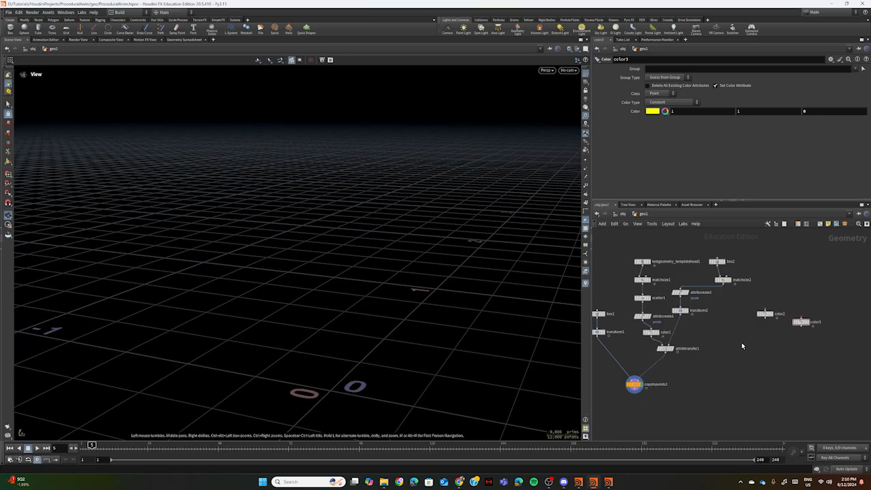
# Step: Wire the matchsize2 output into color2 and place color2 well below matchsize2
pyautogui.moveTo(765, 315)
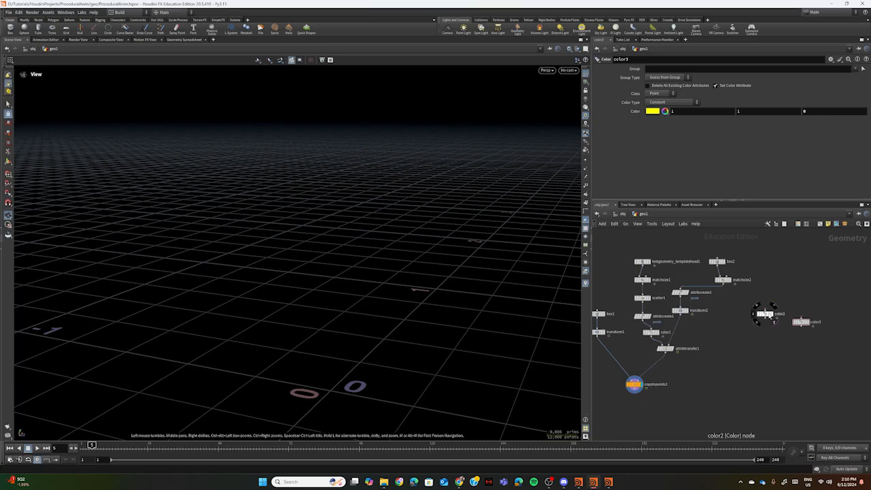
pyautogui.moveTo(766, 314); pyautogui.dragTo(739, 316)
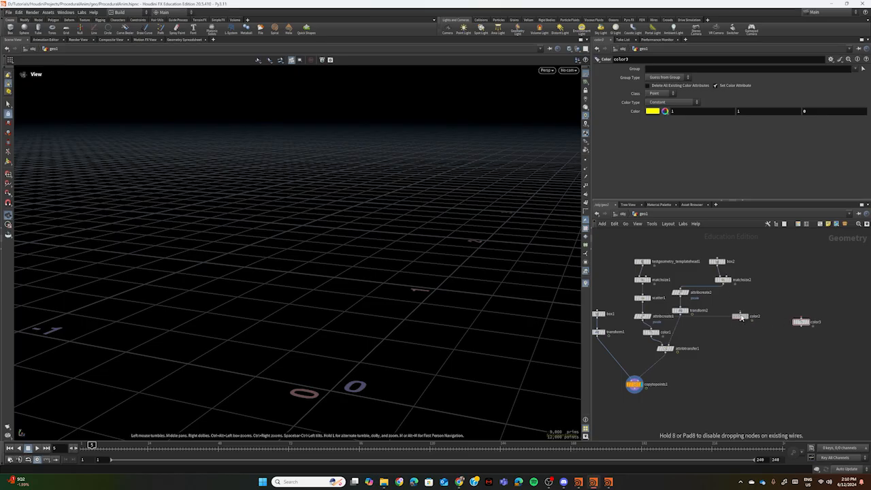
pyautogui.moveTo(724, 284); pyautogui.dragTo(738, 315)
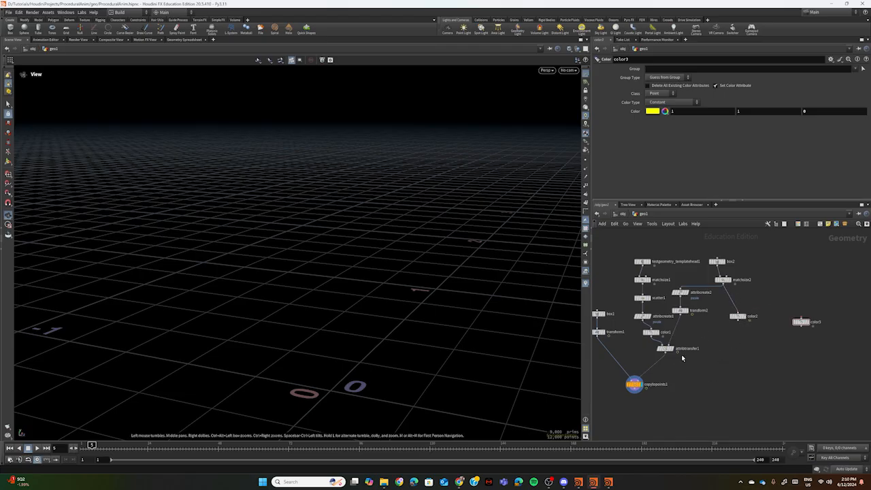
pyautogui.moveTo(739, 315); pyautogui.dragTo(725, 362)
pyautogui.moveTo(722, 379)
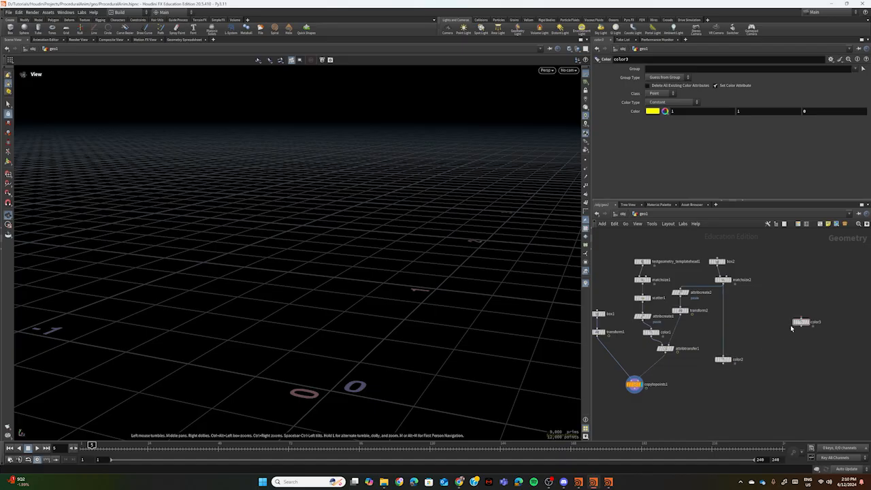
# Step: Wire the matchsize2 output into color3 as well and place color3 lower than color2
pyautogui.moveTo(801, 325)
pyautogui.moveTo(802, 325); pyautogui.dragTo(770, 335)
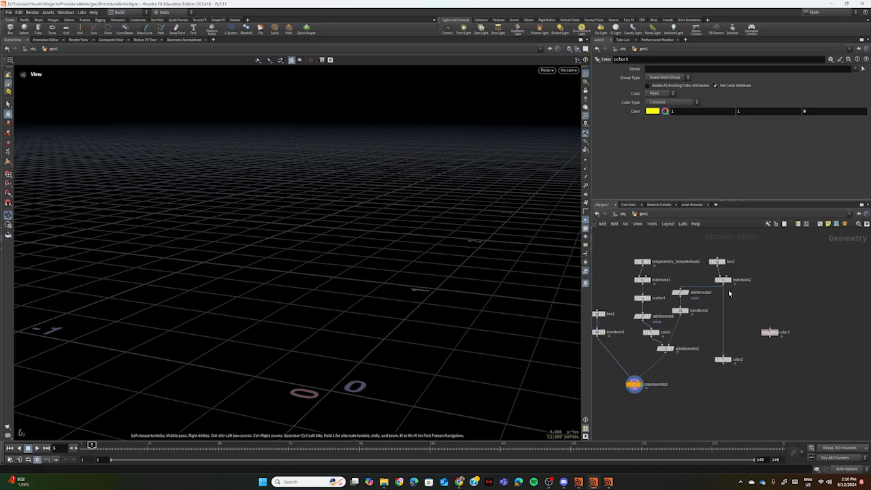
pyautogui.moveTo(725, 288); pyautogui.dragTo(782, 402)
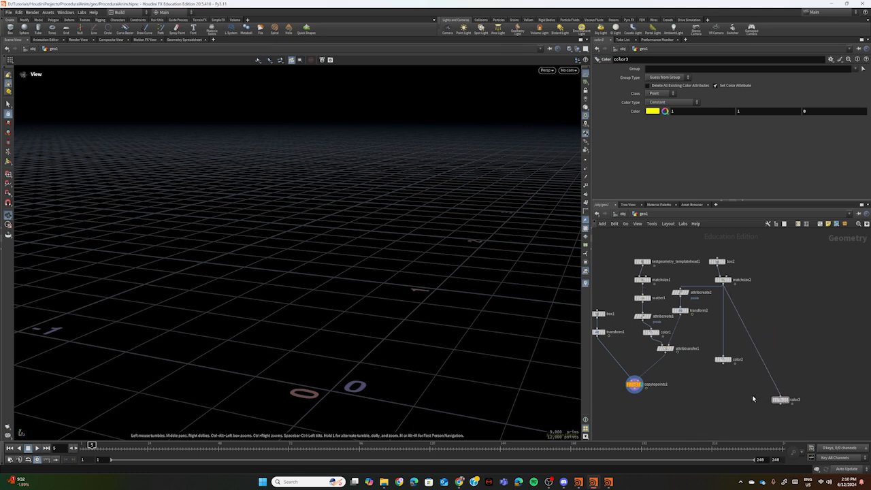
# Step: Duplicate the keyframed transform2 node and connect the copy directly below color2
pyautogui.moveTo(752, 394); pyautogui.dragTo(750, 337, button='middle')
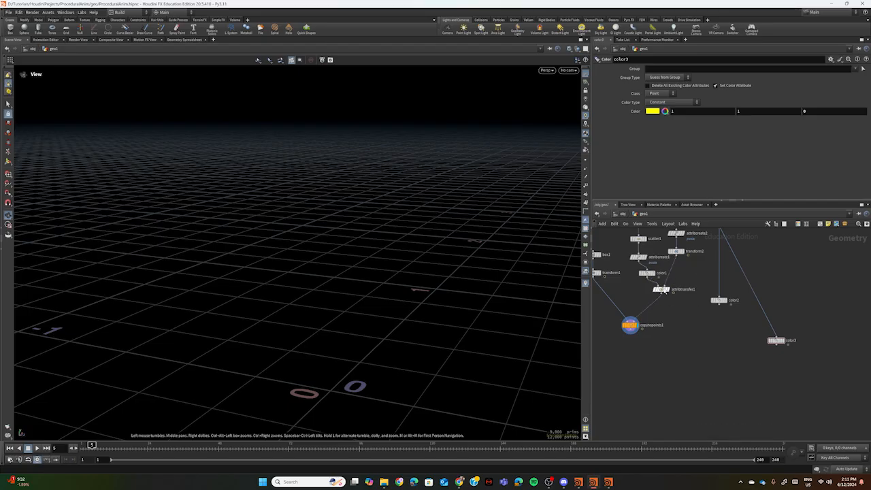
pyautogui.click(677, 252)
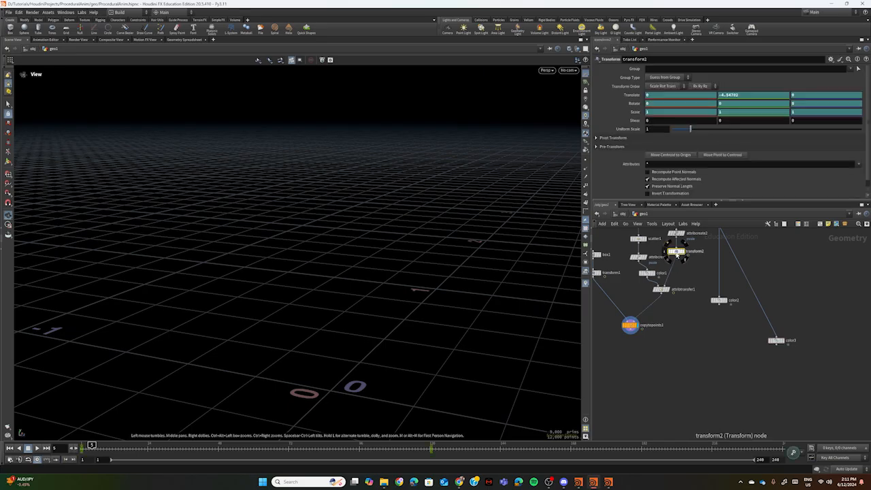
pyautogui.keyDown('alt'); pyautogui.moveTo(677, 254); pyautogui.dragTo(721, 322); pyautogui.keyUp('alt')
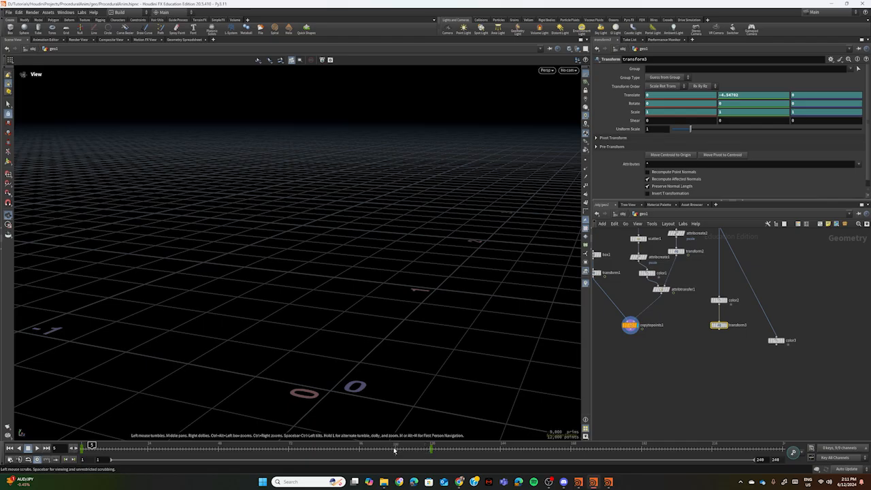
# Step: Copy transform3's keyframe from frame 1 and paste it at frame 48
pyautogui.moveTo(91, 445); pyautogui.dragTo(82, 447)
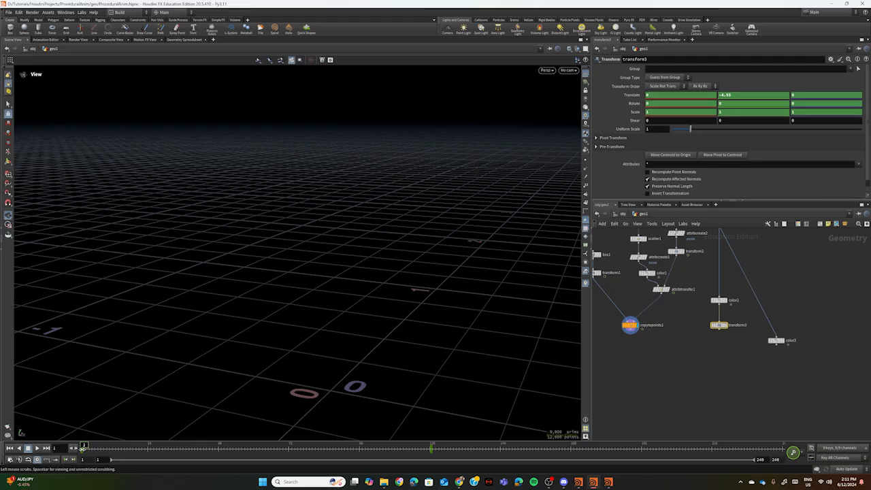
pyautogui.rightClick(83, 447)
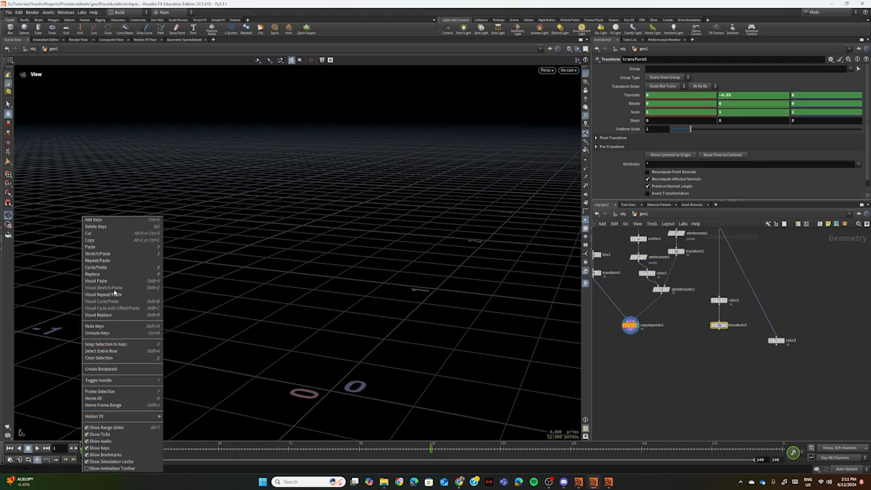
pyautogui.click(113, 242)
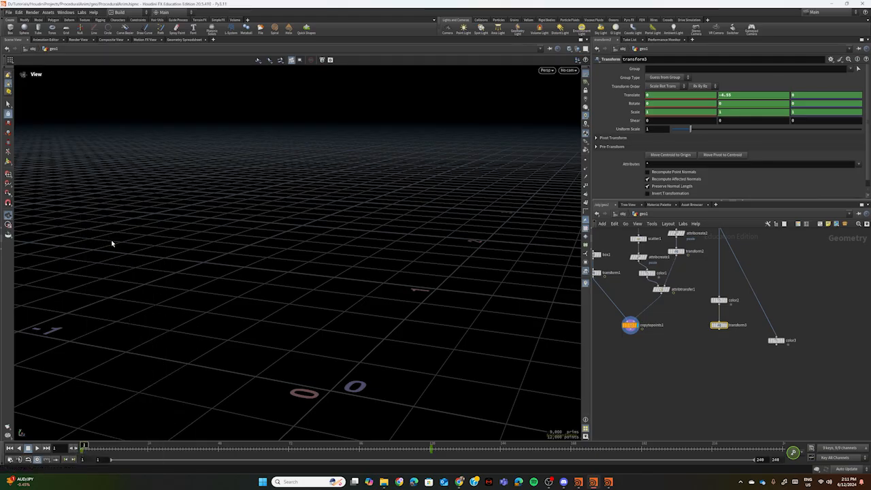
pyautogui.click(219, 449)
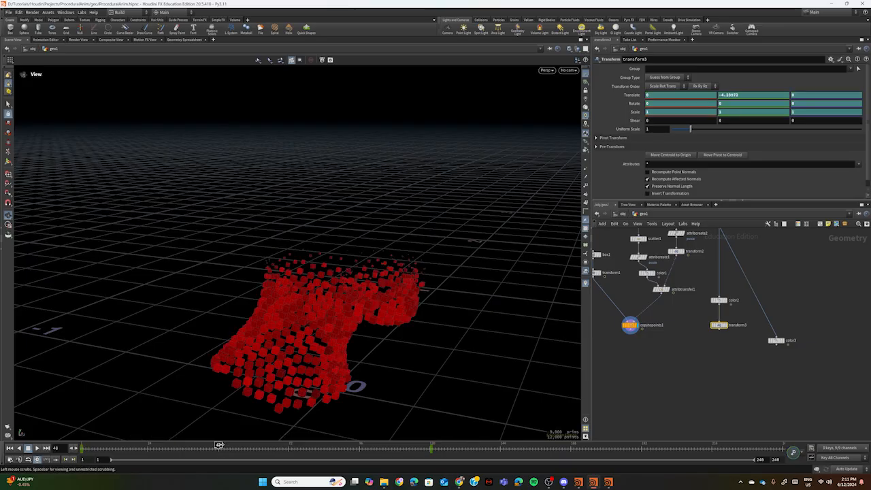
pyautogui.rightClick(218, 444)
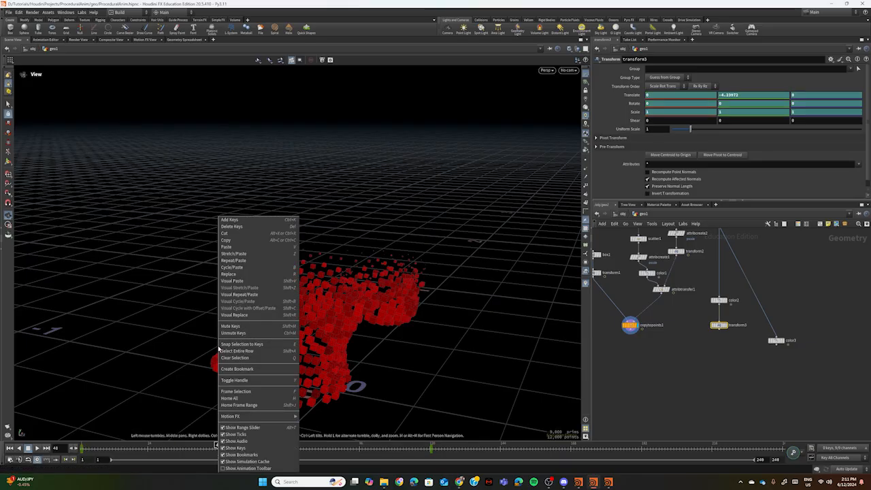
pyautogui.click(233, 247)
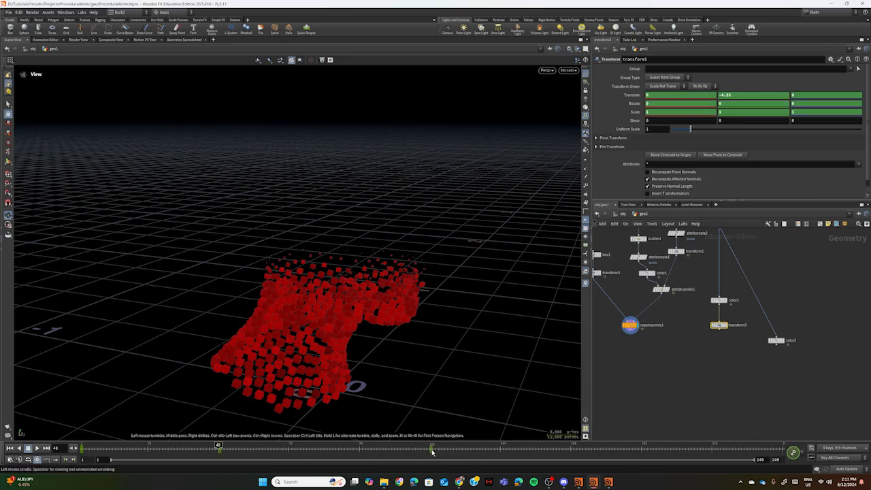
# Step: Move transform3's keyframe from frame 120 to frame 96
pyautogui.click(431, 447)
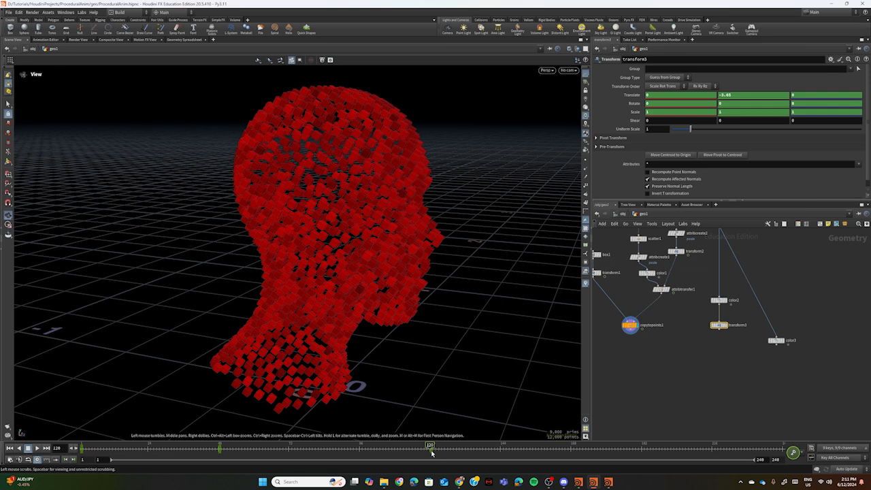
pyautogui.keyDown('shift'); pyautogui.click(432, 453); pyautogui.keyUp('shift')
pyautogui.moveTo(431, 452); pyautogui.dragTo(361, 456)
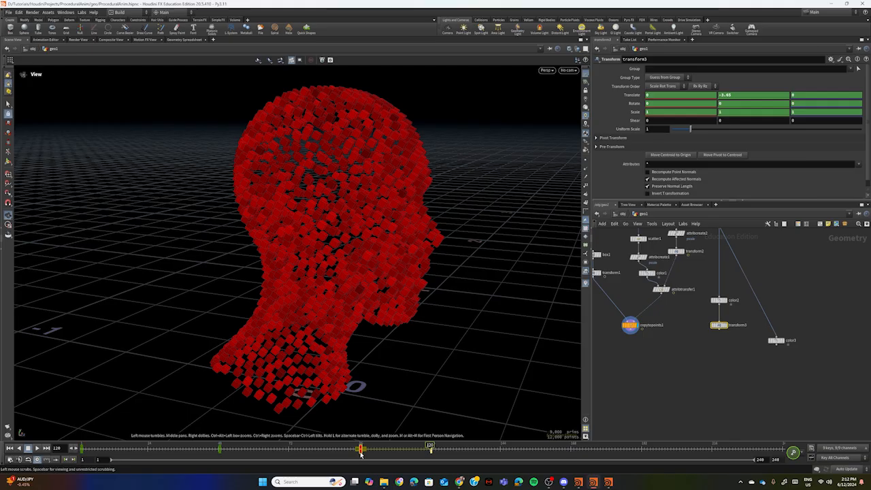
pyautogui.moveTo(360, 454); pyautogui.dragTo(361, 453)
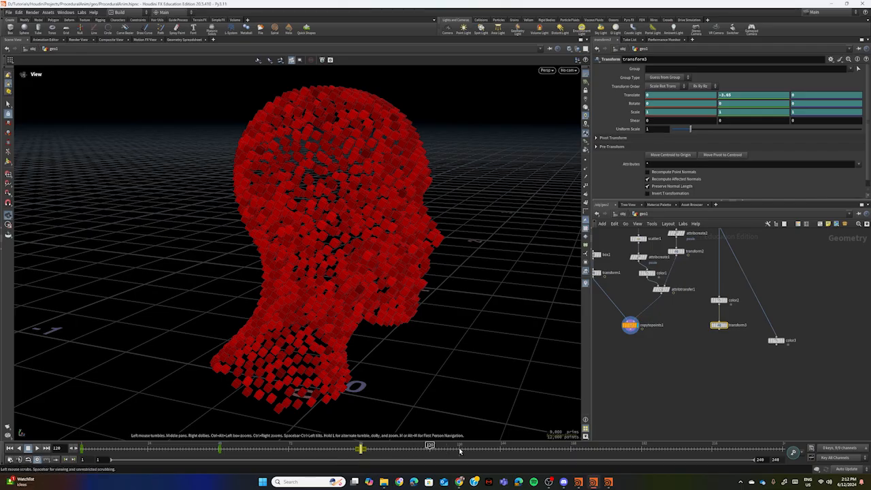
# Step: Copy transform3's keyframe from frame 96 and paste it at frame 144
pyautogui.click(388, 452)
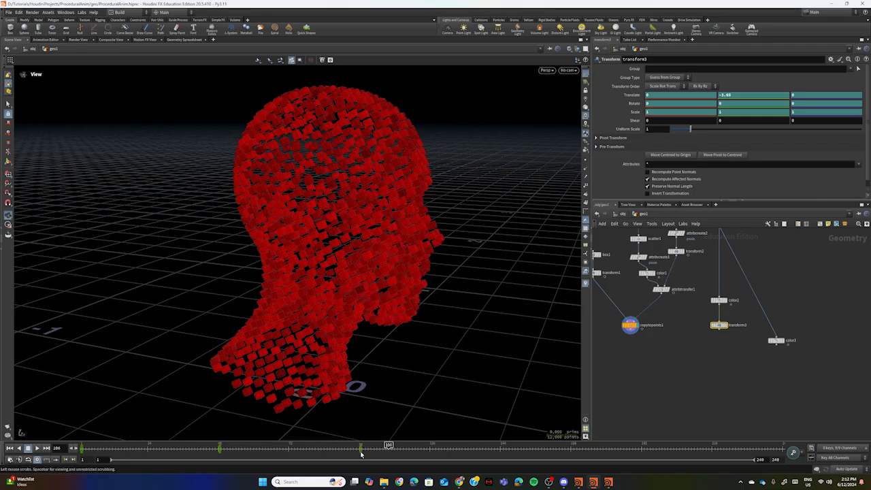
pyautogui.click(362, 452)
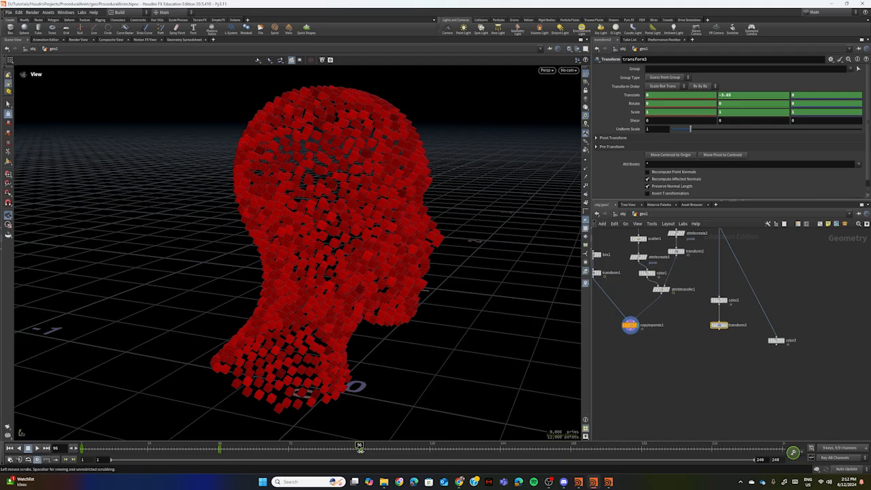
pyautogui.rightClick(360, 449)
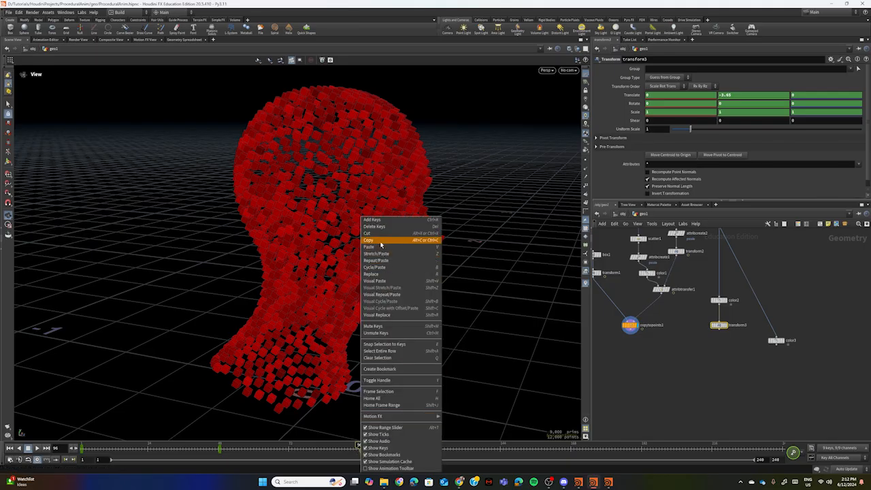
pyautogui.click(379, 241)
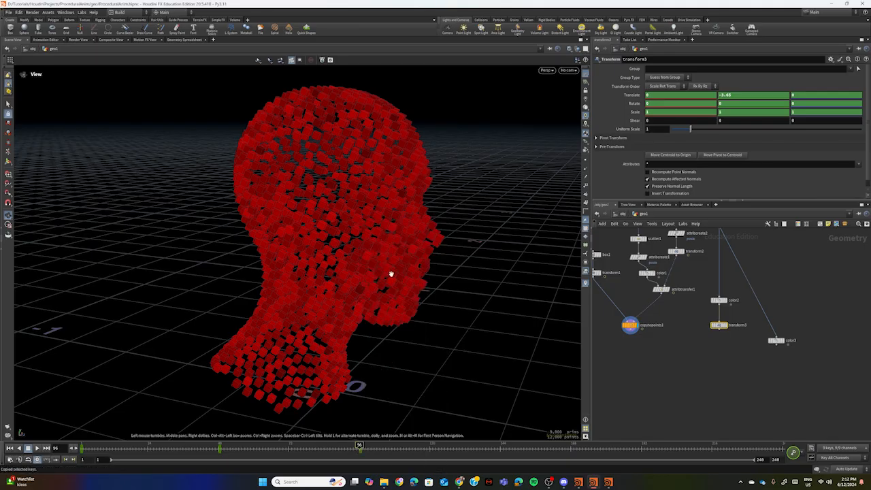
pyautogui.click(499, 454)
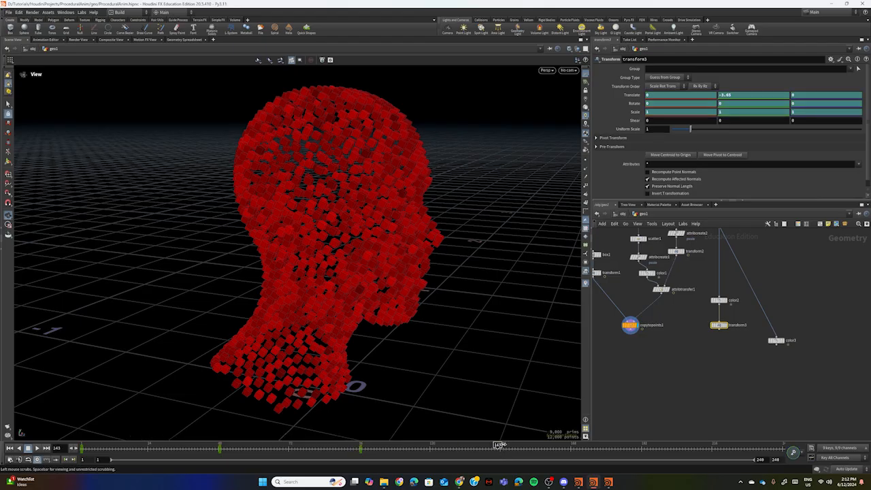
pyautogui.moveTo(499, 445); pyautogui.dragTo(501, 445)
pyautogui.rightClick(500, 445)
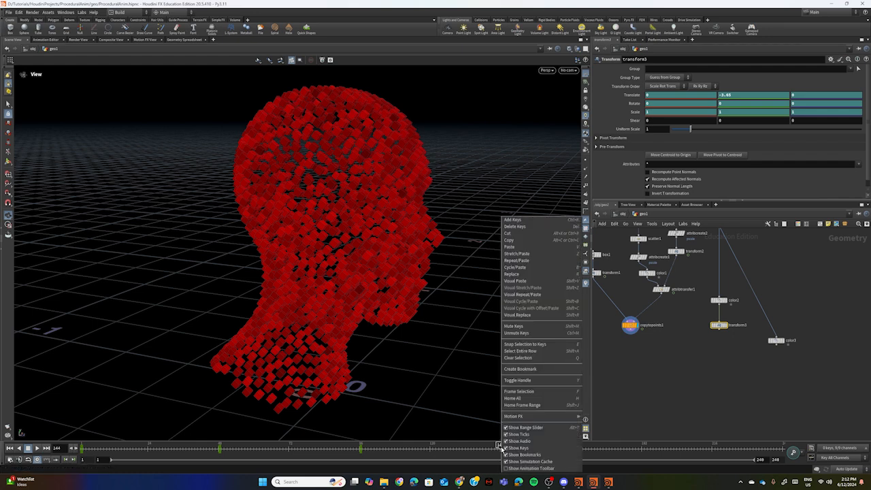
pyautogui.click(517, 247)
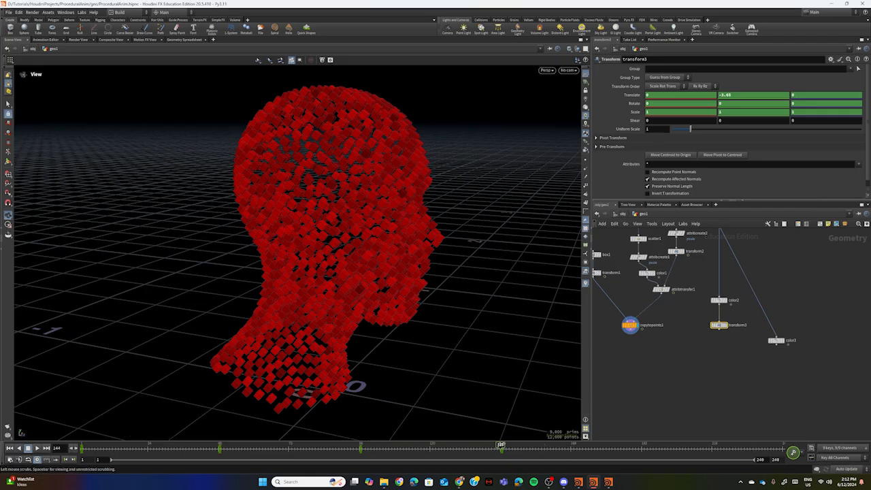
# Step: At frame 192, set transform3's Y translation to -4.02 and keyframe it
pyautogui.moveTo(500, 444); pyautogui.dragTo(644, 457)
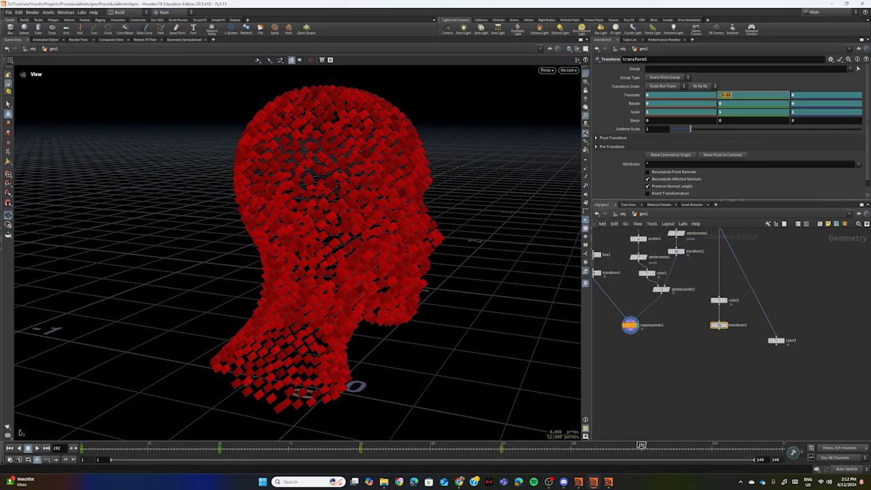
pyautogui.write('-')
pyautogui.press('Return')
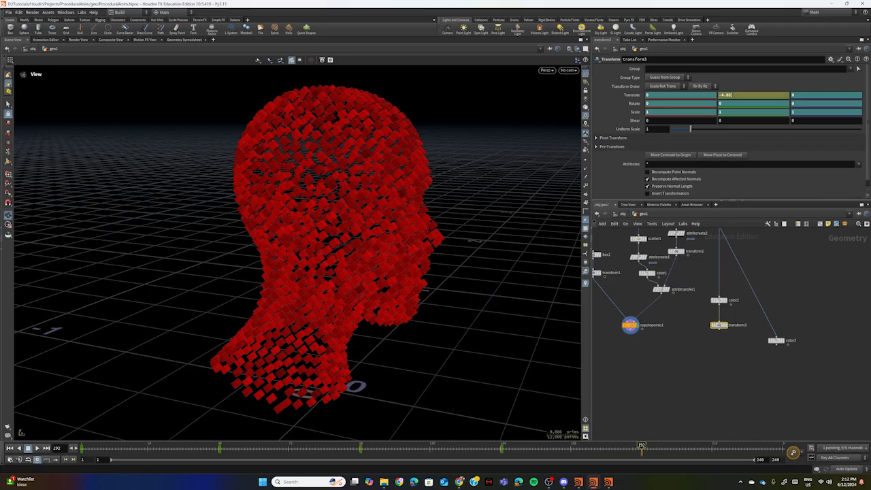
pyautogui.click(794, 453)
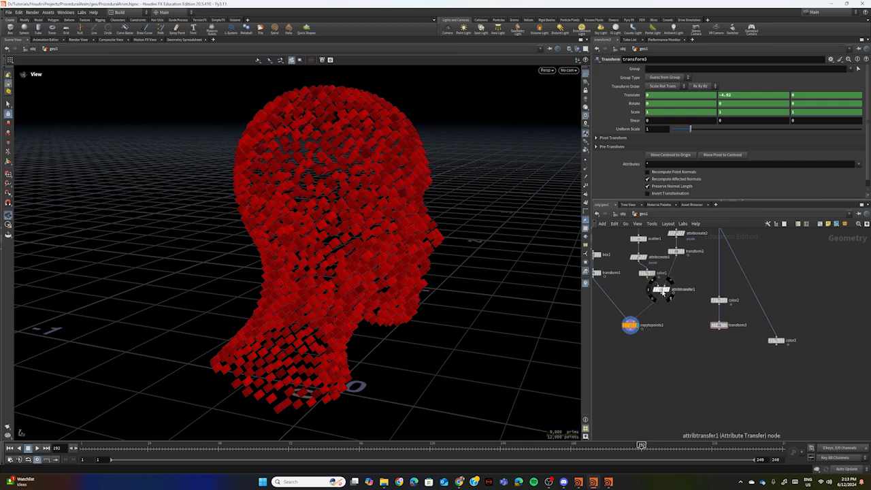
# Step: Duplicate attribtransfer1, wire the copy-to-points node and transform3 into the copy, display it, and scrub back to frame 1
pyautogui.keyDown('alt'); pyautogui.moveTo(662, 292); pyautogui.dragTo(719, 344); pyautogui.keyUp('alt')
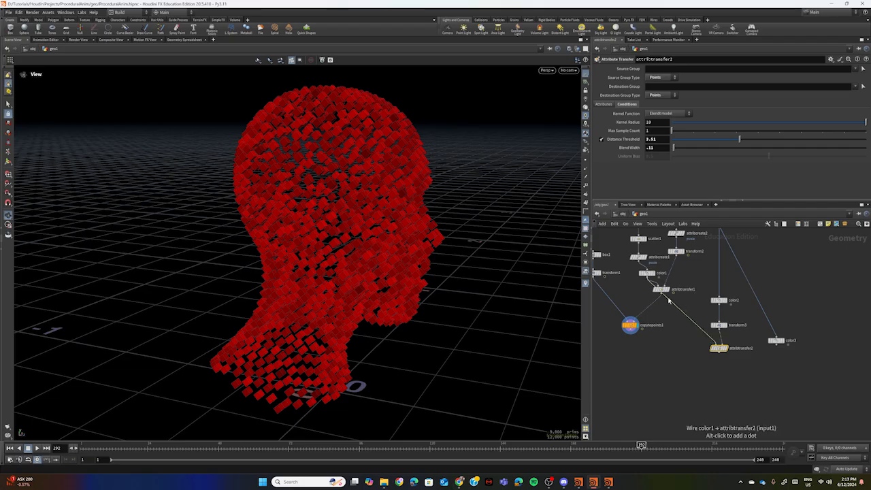
pyautogui.moveTo(632, 331); pyautogui.dragTo(692, 363)
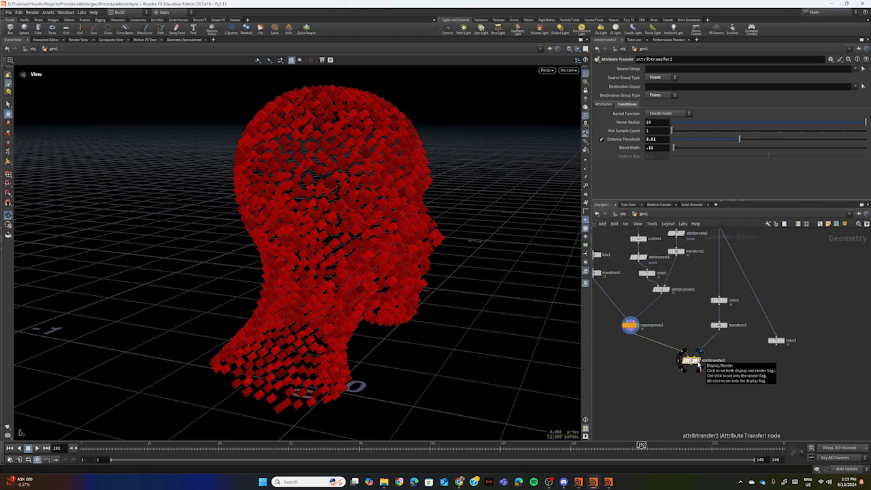
pyautogui.click(697, 361)
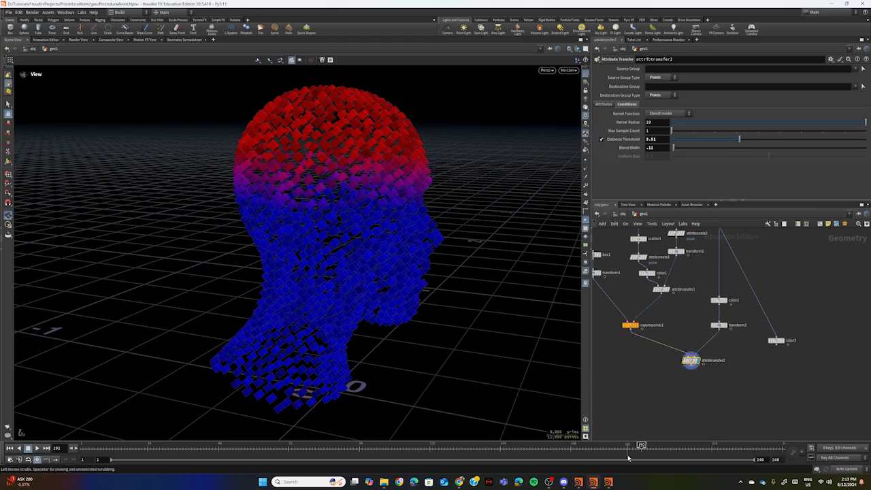
pyautogui.moveTo(643, 445); pyautogui.dragTo(84, 447)
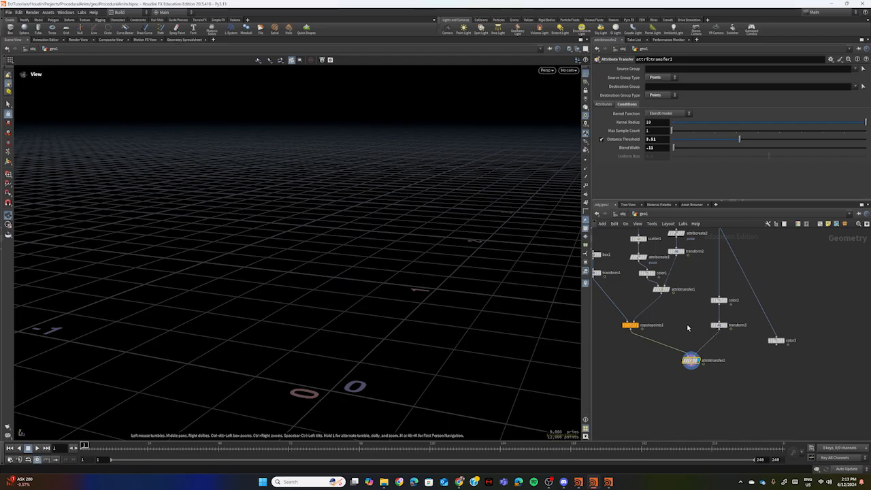
# Step: Duplicate transform3 and attribtransfer2 together, wiring color3 into the copied transform and attribtransfer2 into the copied attribute transfer
pyautogui.moveTo(675, 316); pyautogui.dragTo(729, 381)
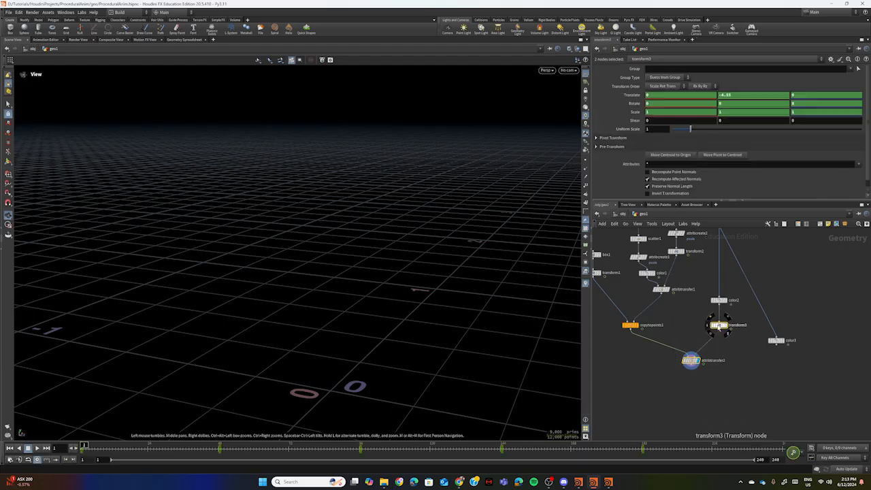
pyautogui.keyDown('alt'); pyautogui.moveTo(719, 325); pyautogui.dragTo(772, 357); pyautogui.keyUp('alt')
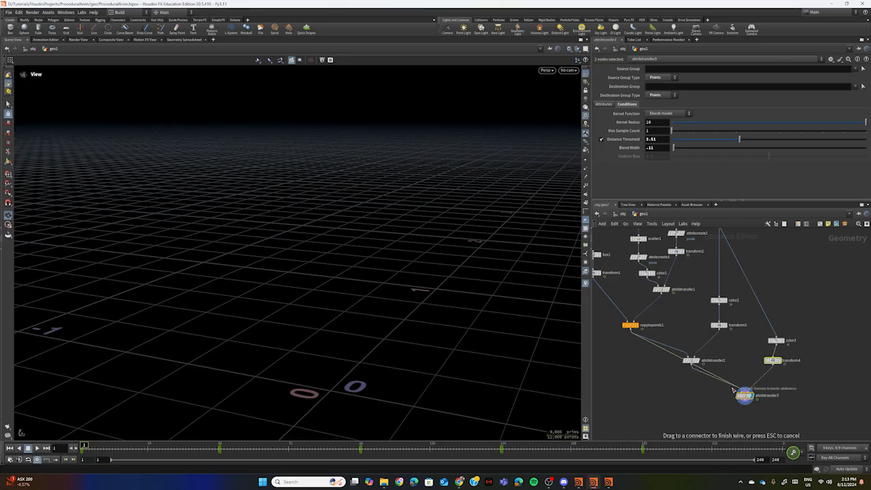
pyautogui.moveTo(746, 399); pyautogui.dragTo(740, 403)
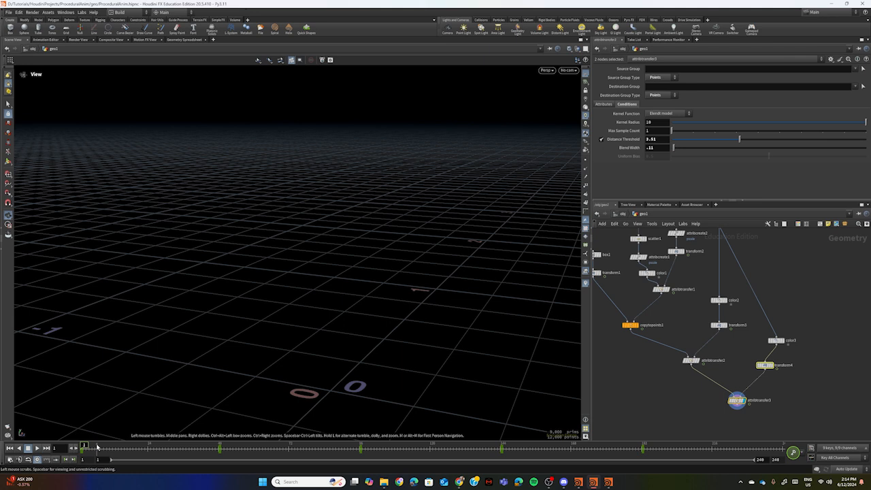
# Step: Move transform4's keyframe from frame 96 to frame 120 and delete its keyframe at frame 144
pyautogui.moveTo(87, 445)
pyautogui.mouseDown()
pyautogui.moveTo(638, 449)
pyautogui.moveTo(95, 447)
pyautogui.mouseUp()
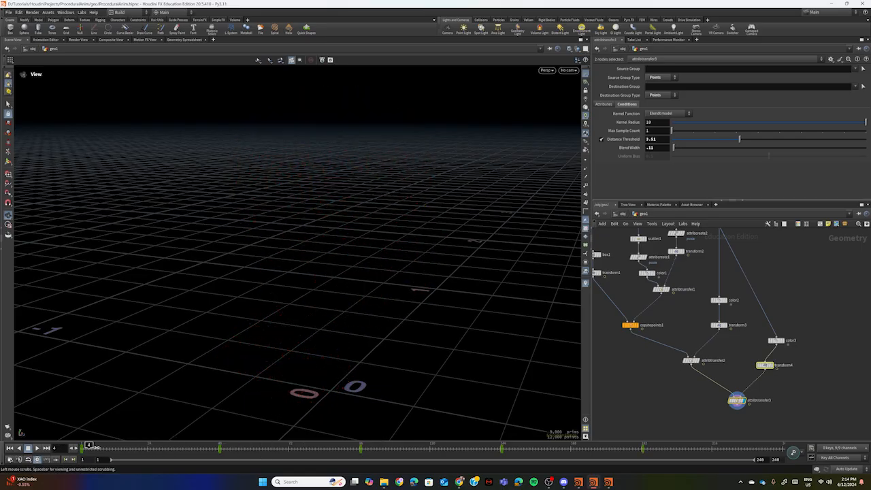
pyautogui.click(219, 448)
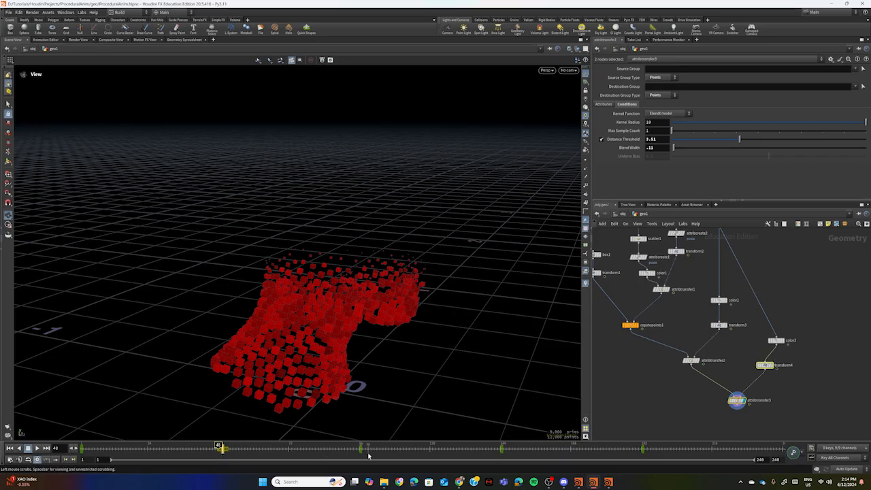
pyautogui.click(377, 449)
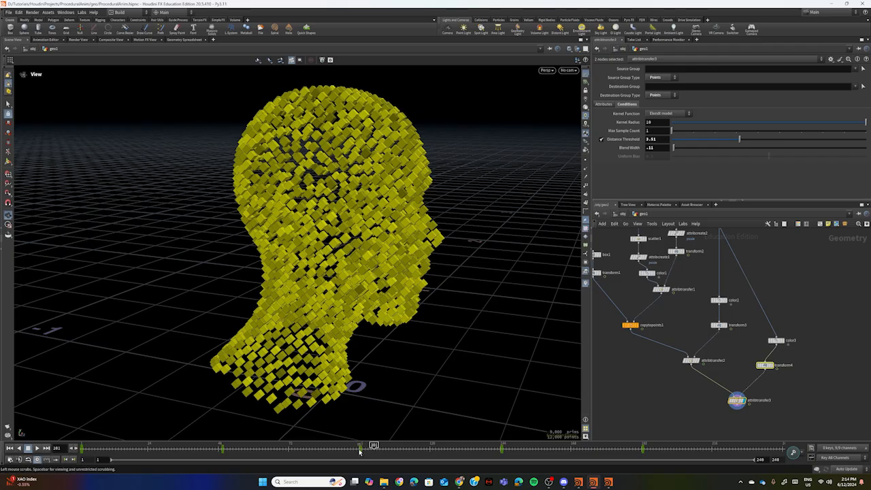
pyautogui.click(360, 449)
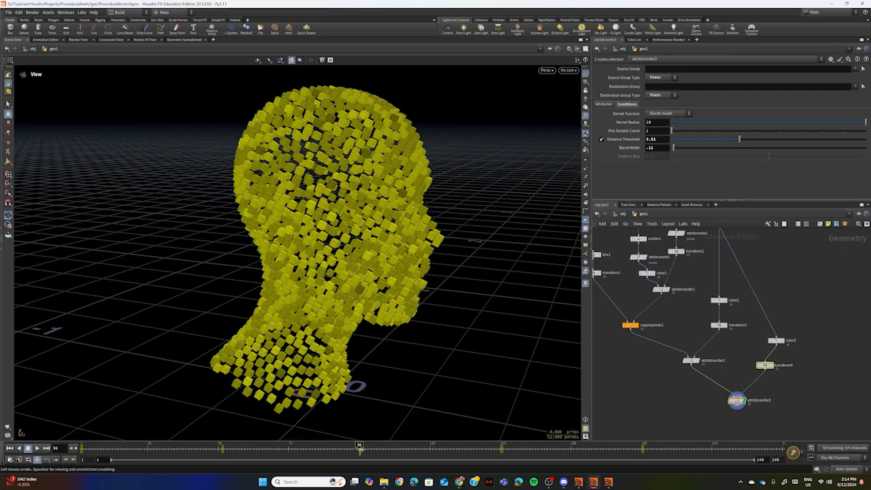
pyautogui.moveTo(361, 450); pyautogui.dragTo(372, 451)
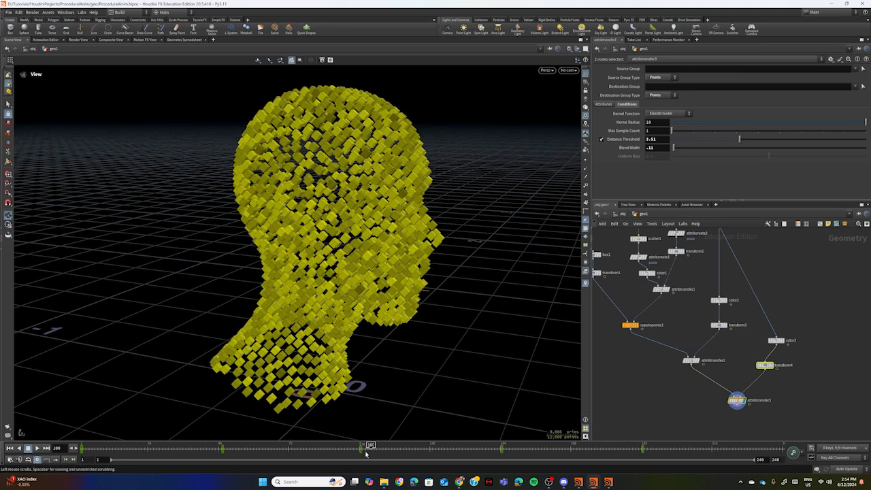
pyautogui.click(361, 452)
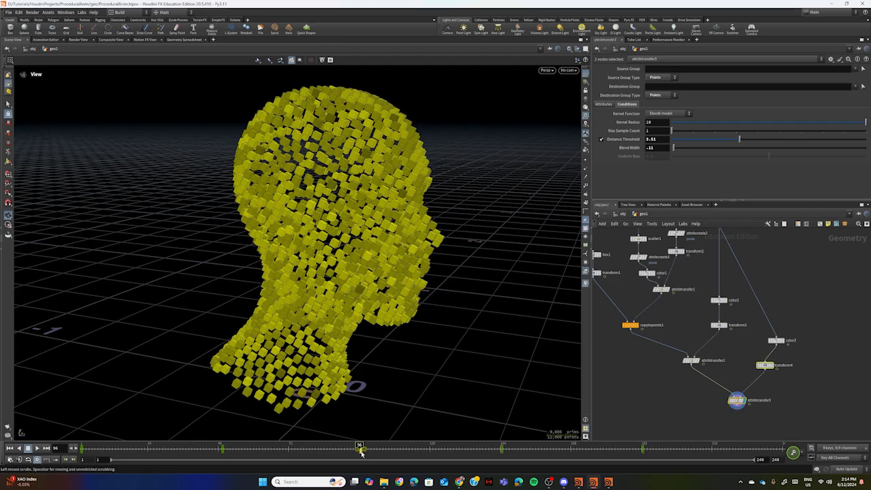
pyautogui.moveTo(361, 453); pyautogui.dragTo(431, 456)
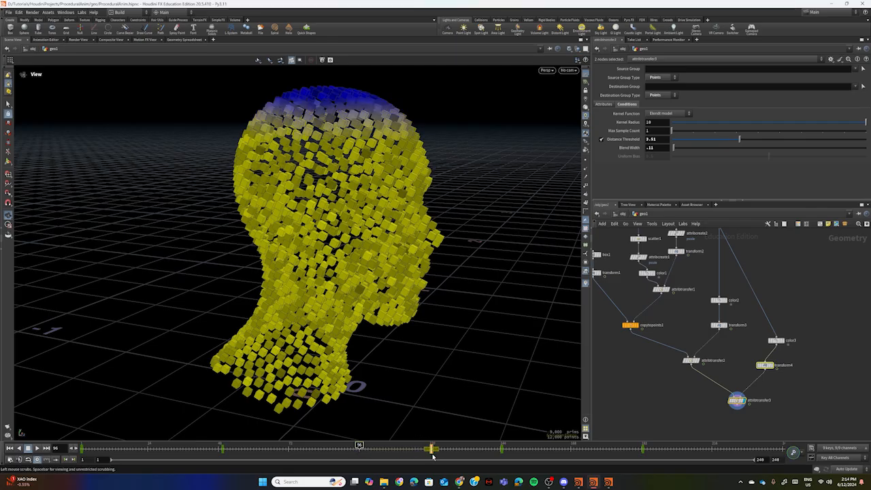
pyautogui.click(500, 453)
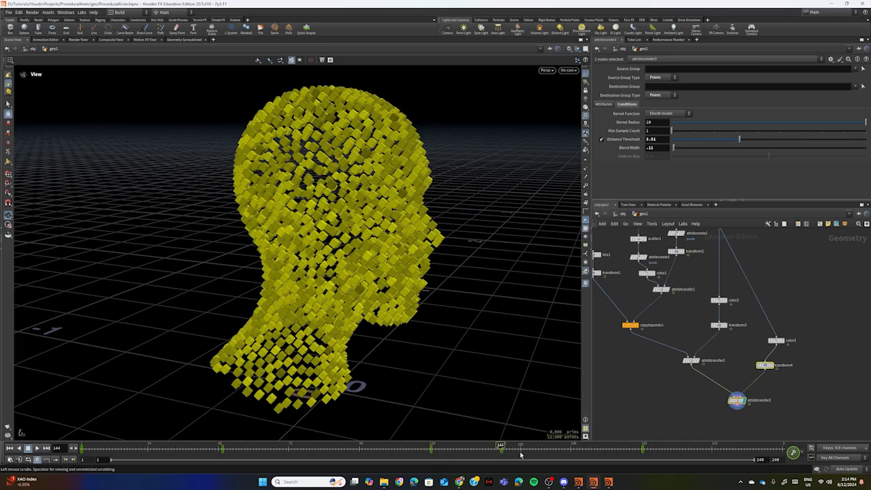
pyautogui.press('Delete')
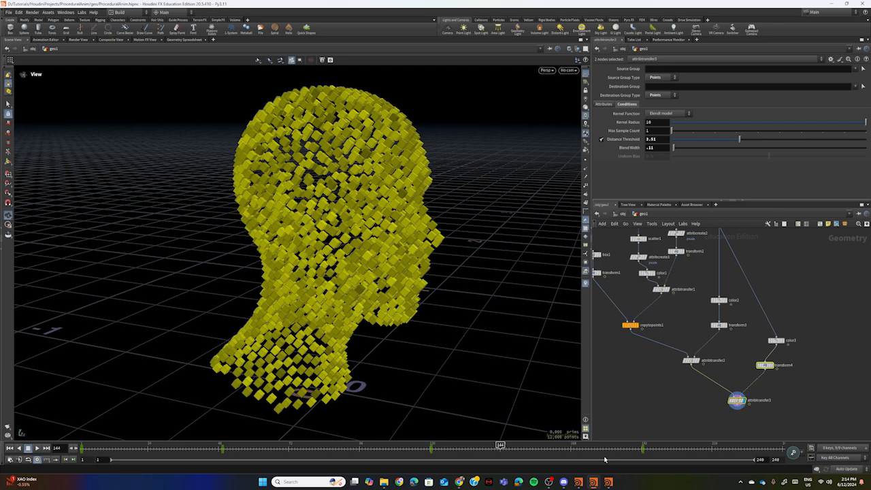
# Step: Move transform4's keyframe from frame 192 to frame 168 and set the current frame to 168
pyautogui.click(643, 452)
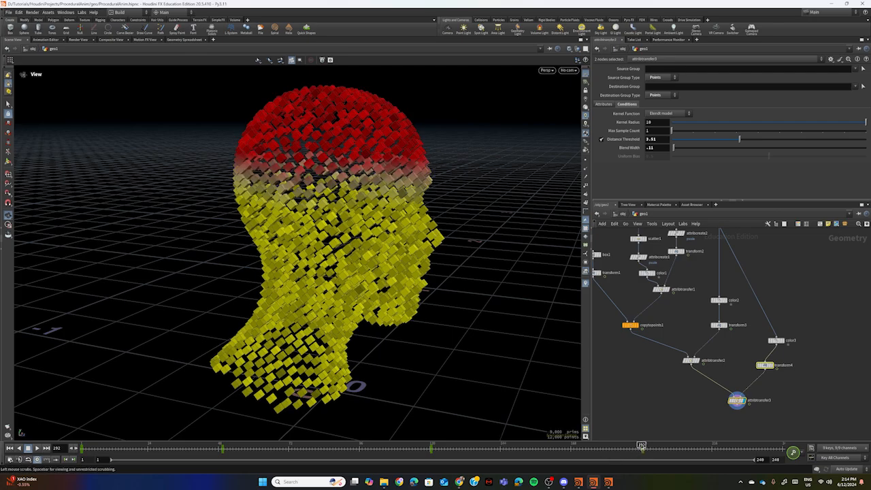
pyautogui.keyDown('shift'); pyautogui.click(644, 453); pyautogui.keyUp('shift')
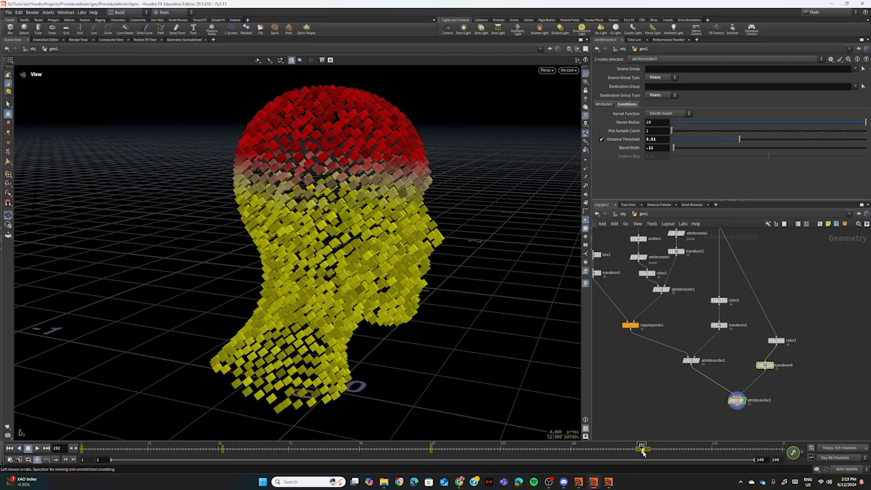
pyautogui.moveTo(643, 453); pyautogui.dragTo(573, 453)
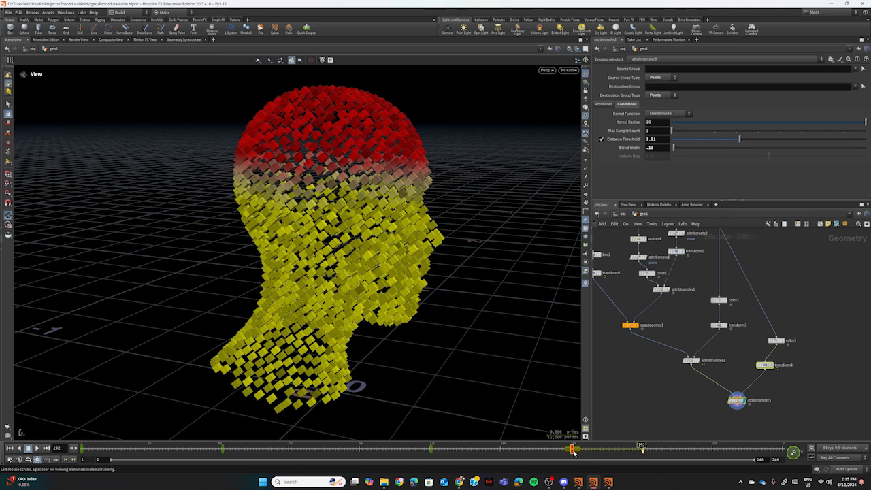
pyautogui.moveTo(574, 453); pyautogui.dragTo(573, 453)
pyautogui.click(574, 454)
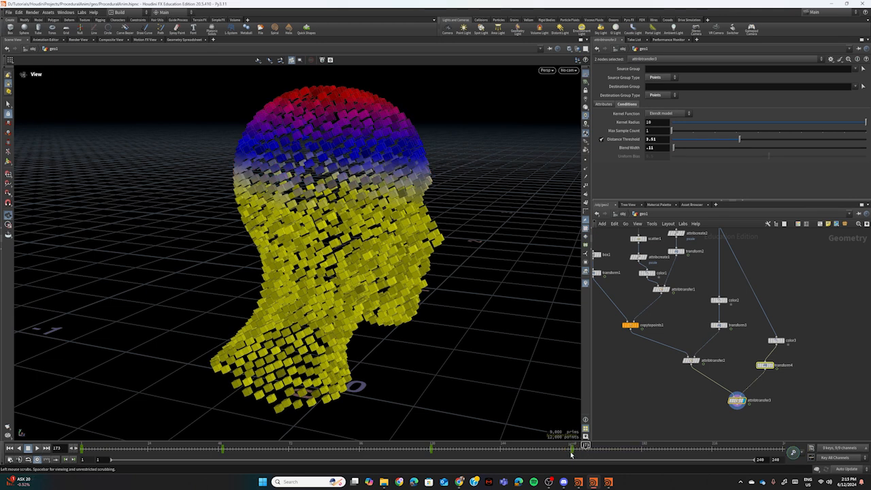
pyautogui.click(568, 453)
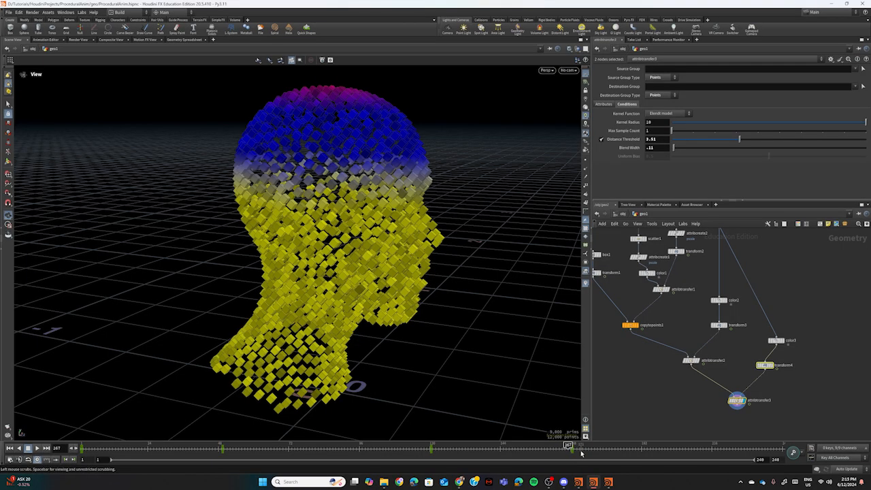
pyautogui.click(572, 453)
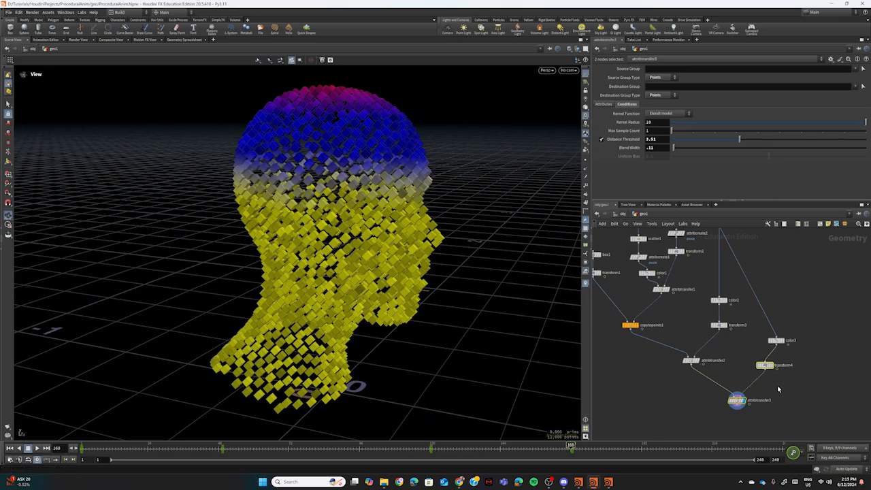
# Step: Set transform4's Y translation to -4.28 at the frame 168 keyframe
pyautogui.click(765, 366)
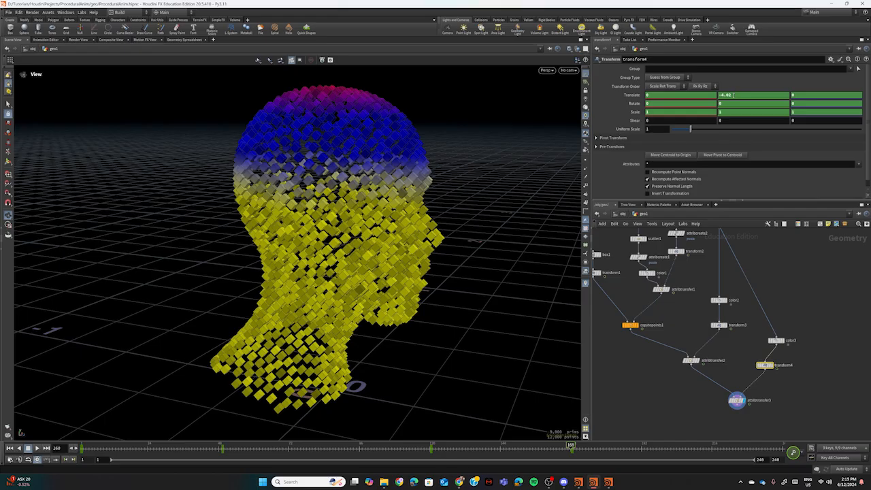
pyautogui.click(733, 96)
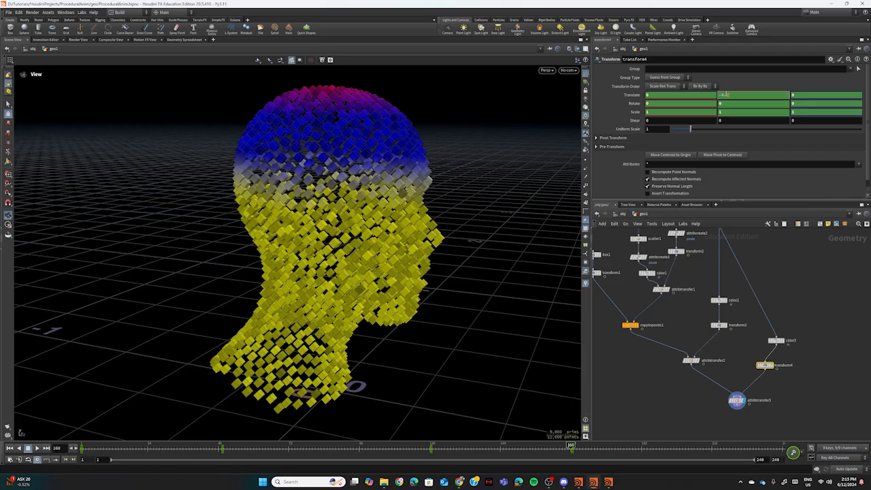
pyautogui.press('Return')
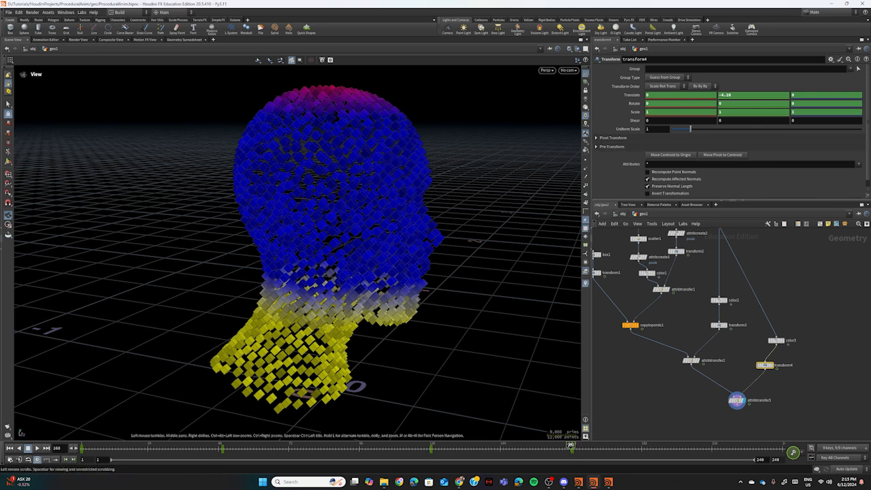
# Step: Scrub the timeline to frame 240, then play the animation to review the color transitions and stop it near frame 49
pyautogui.moveTo(570, 445); pyautogui.dragTo(782, 449)
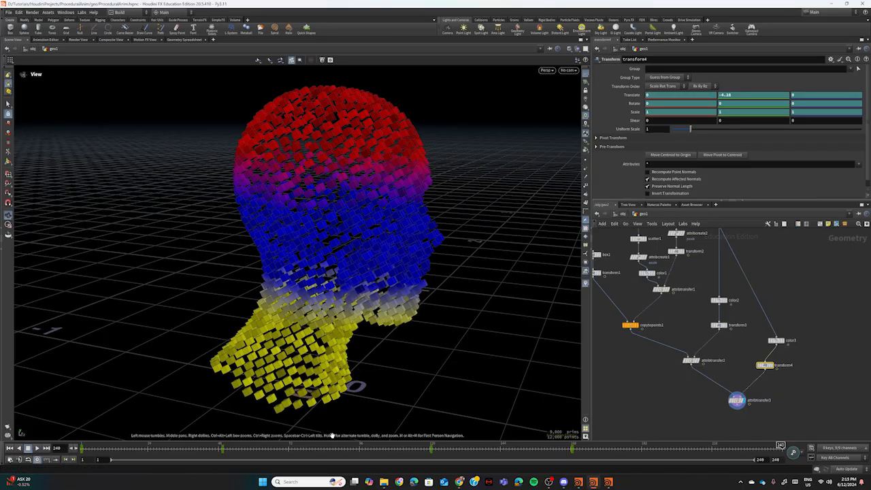
pyautogui.click(36, 448)
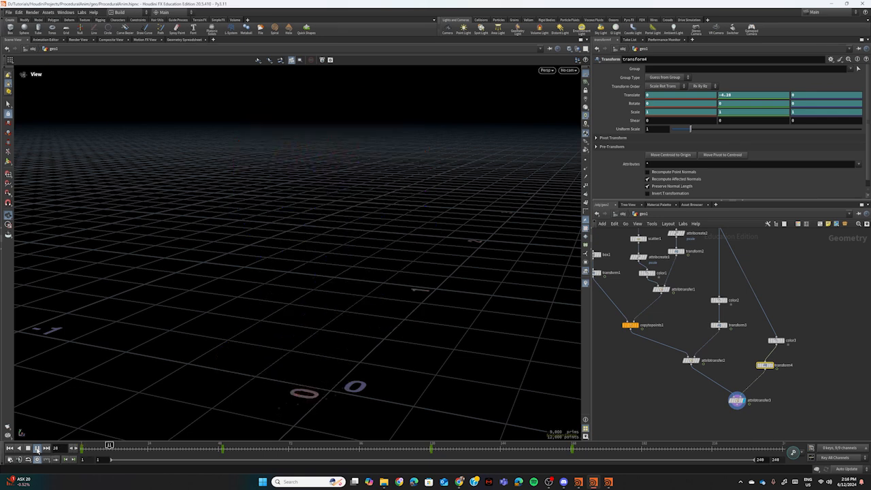
pyautogui.click(27, 447)
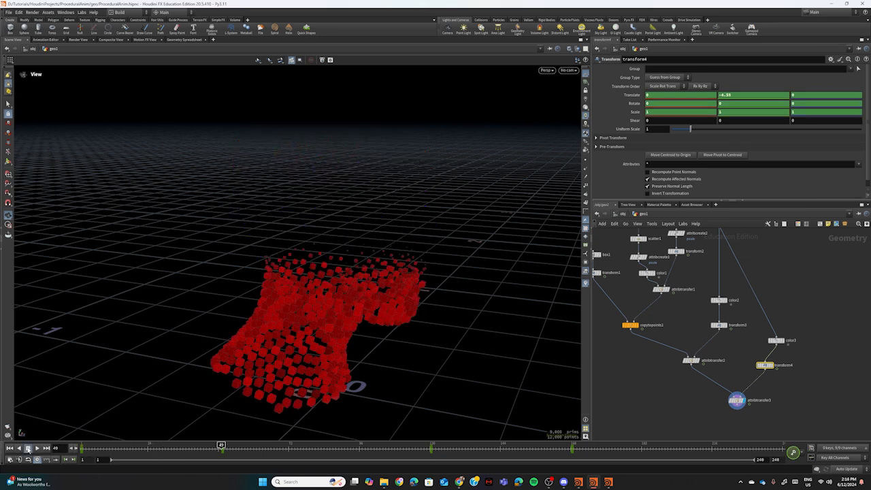